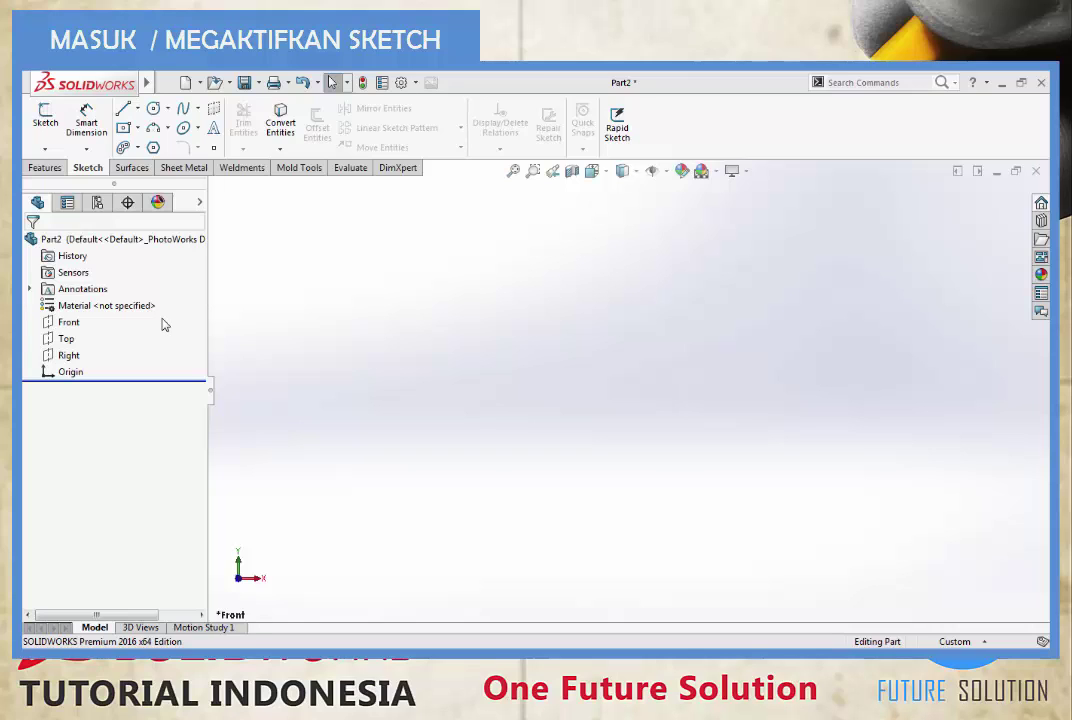
# - Select the Front plane in the FeatureManager tree and begin a new sketch on it
pyautogui.click(58, 331)
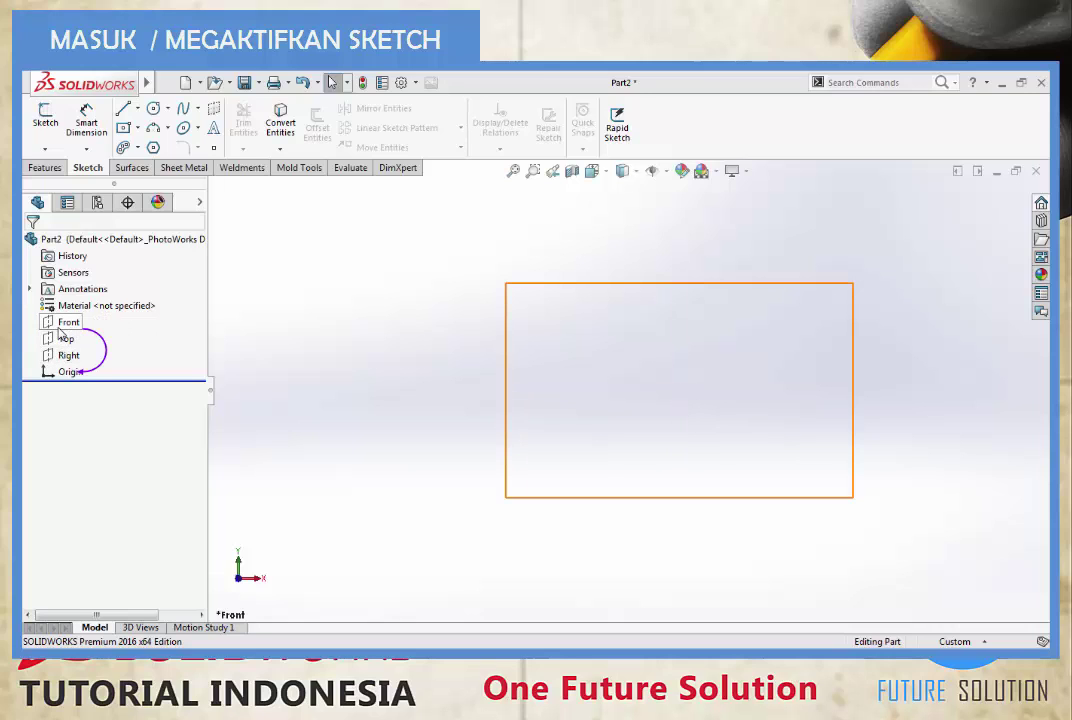
pyautogui.rightClick(62, 334)
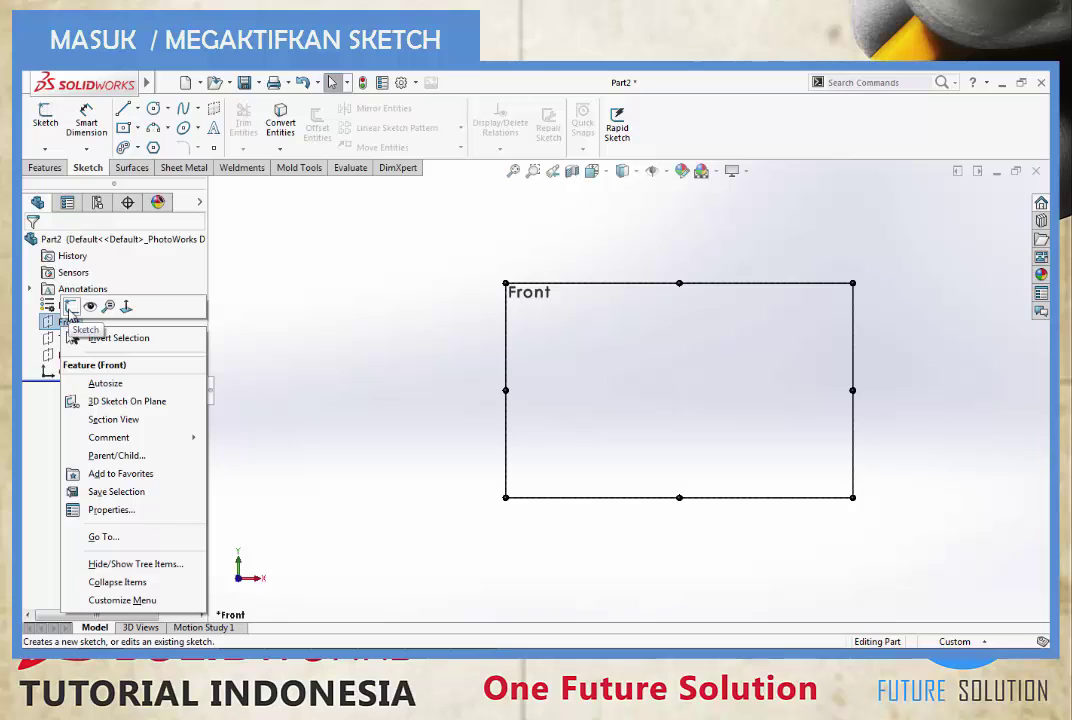
pyautogui.click(71, 306)
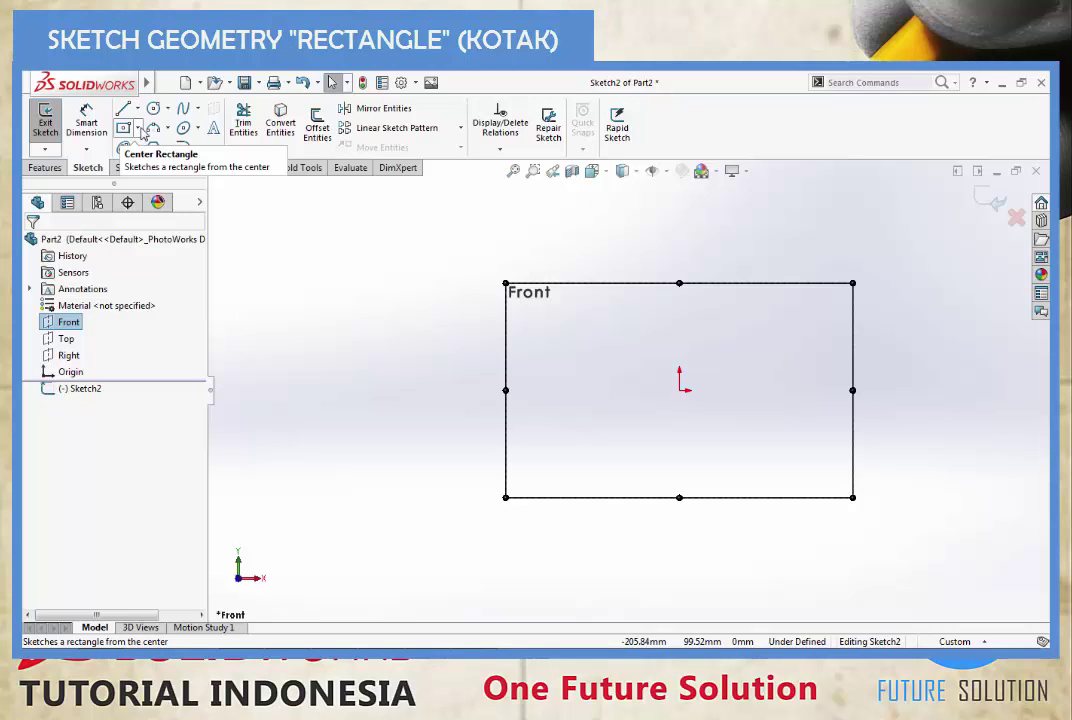
# - With Corner Rectangle, draw one rectangle left of the origin and a second enclosing the origin
pyautogui.click(140, 130)
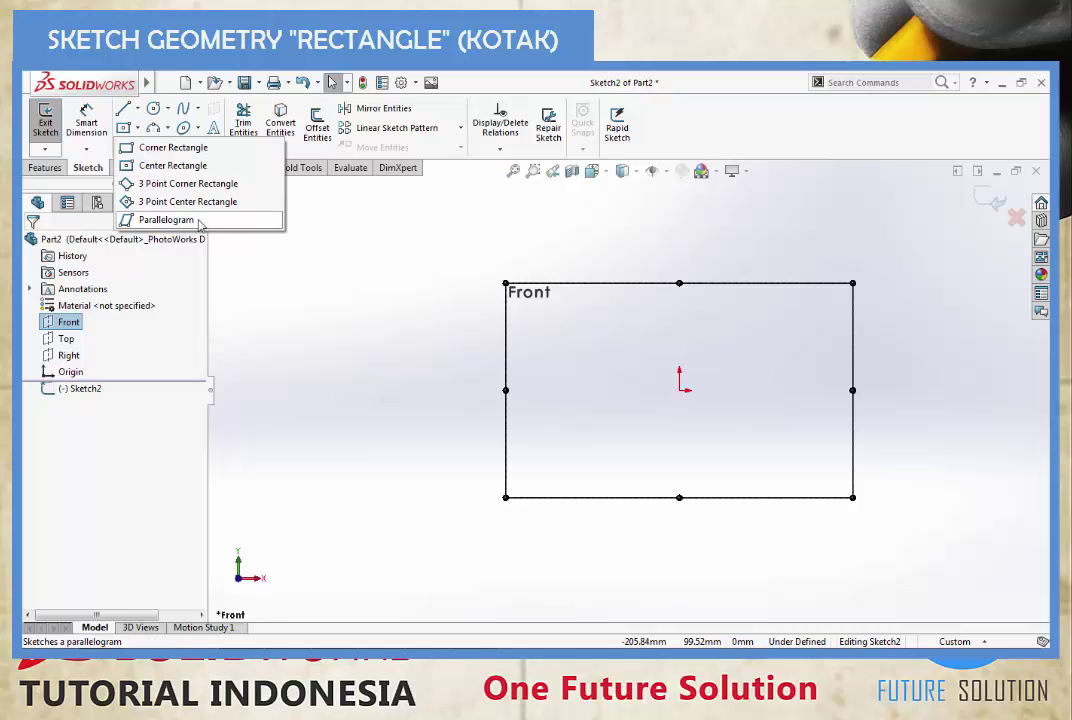
pyautogui.click(202, 154)
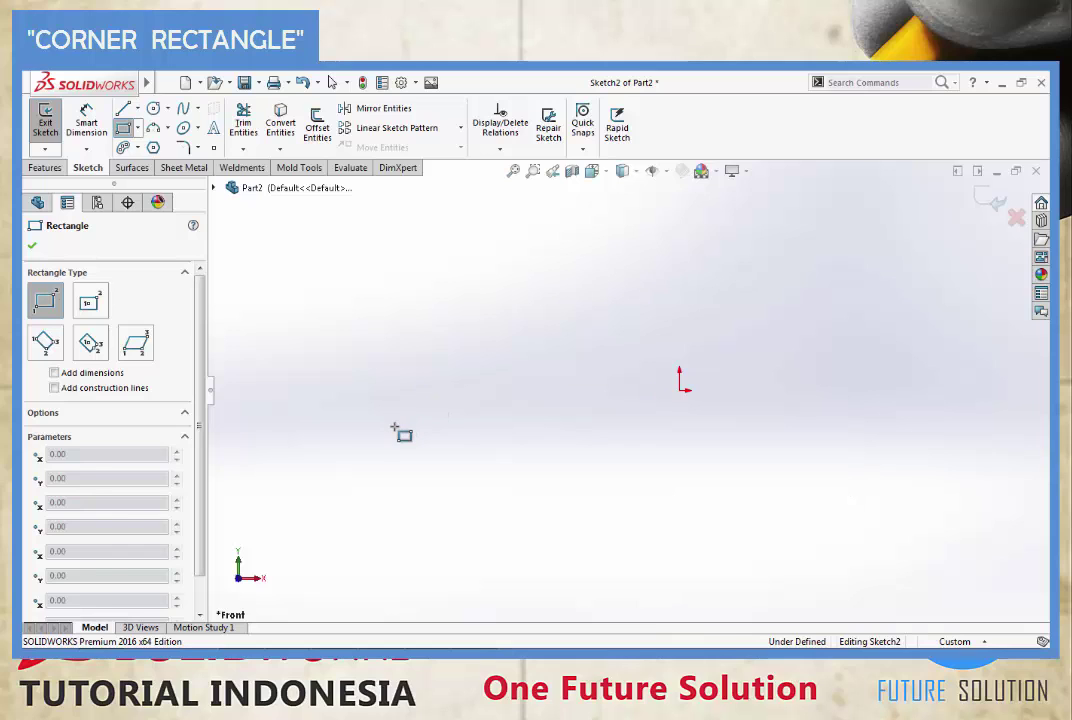
pyautogui.click(395, 426)
pyautogui.click(556, 318)
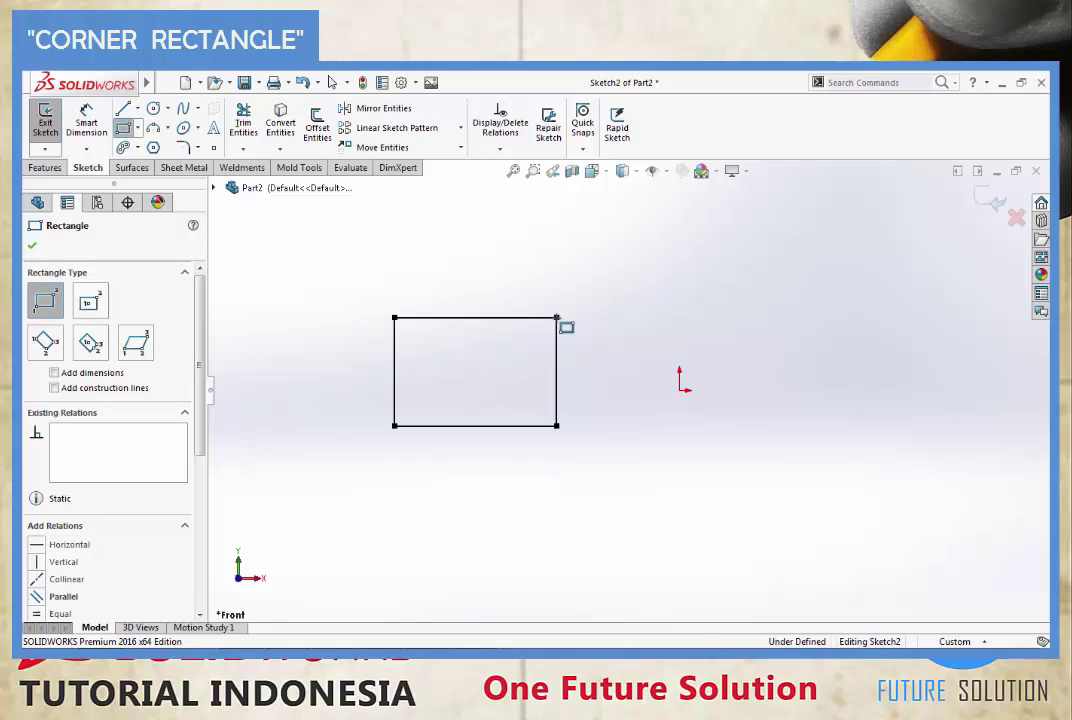
pyautogui.click(613, 299)
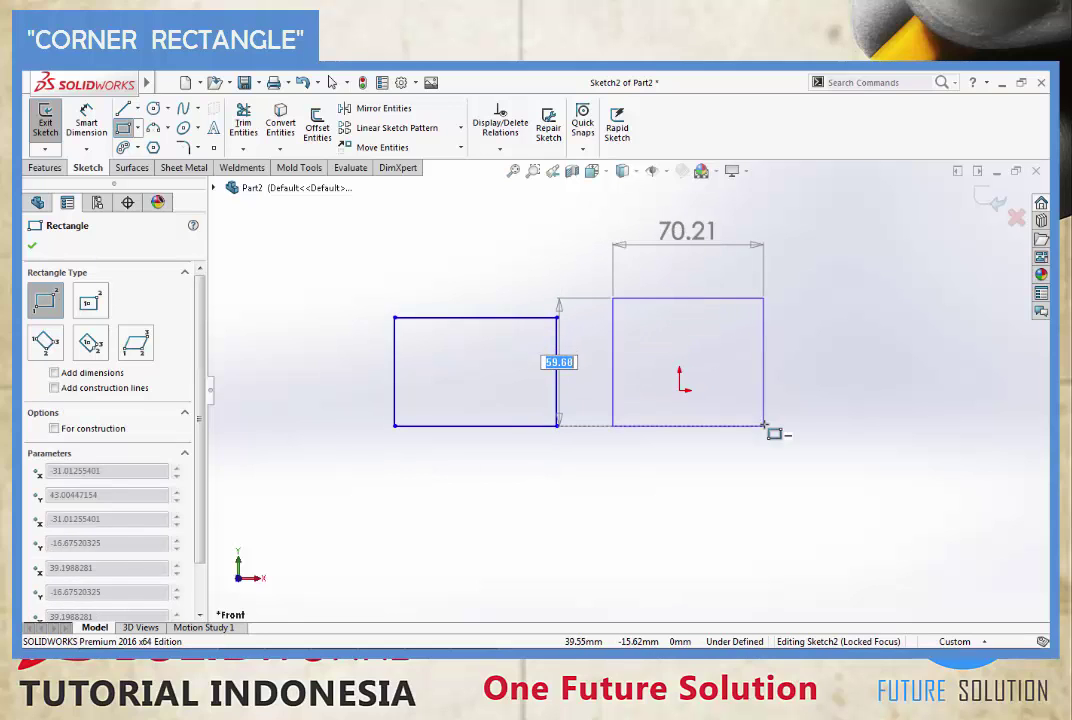
pyautogui.click(798, 432)
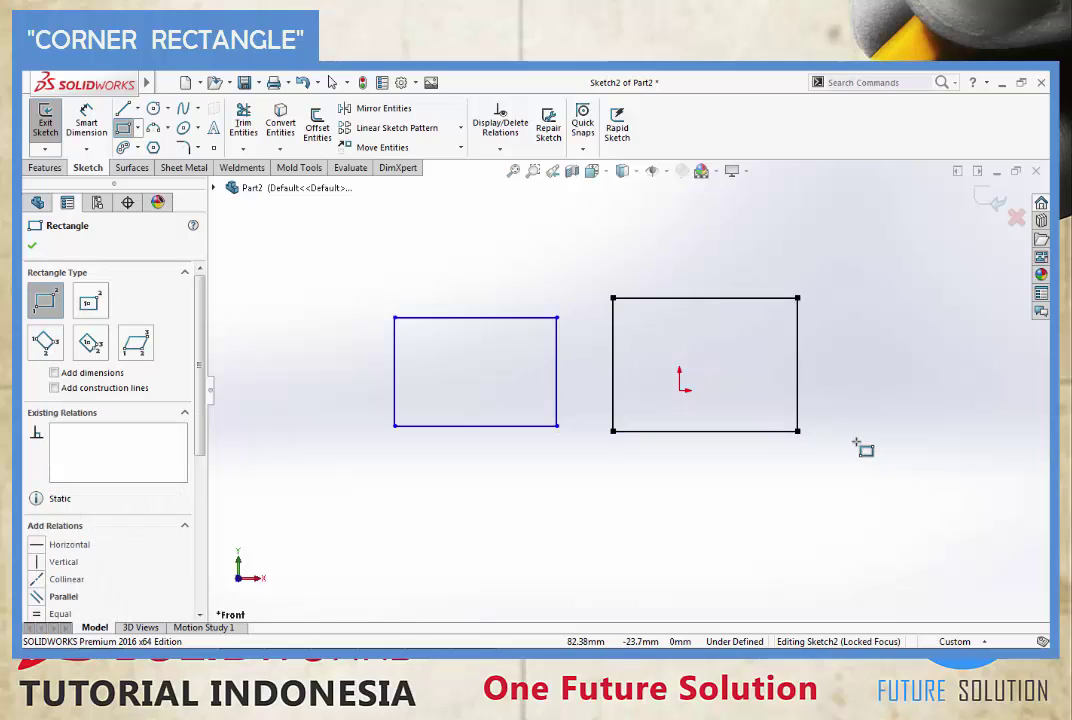
pyautogui.press('Escape')
pyautogui.press('Escape')
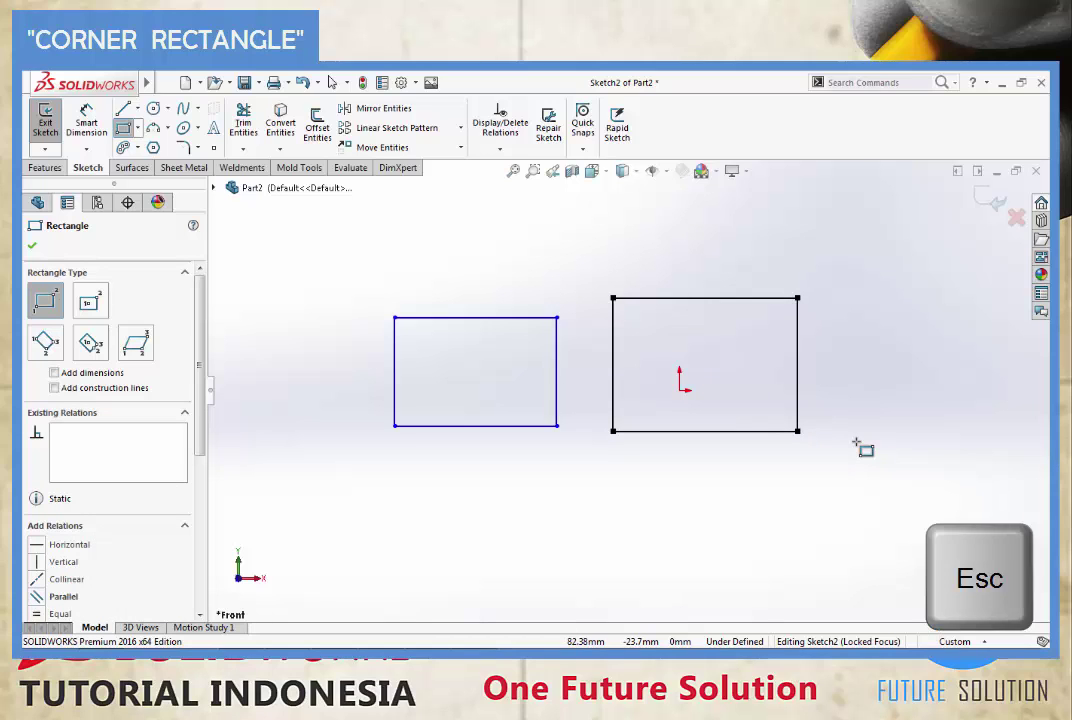
pyautogui.press('Escape')
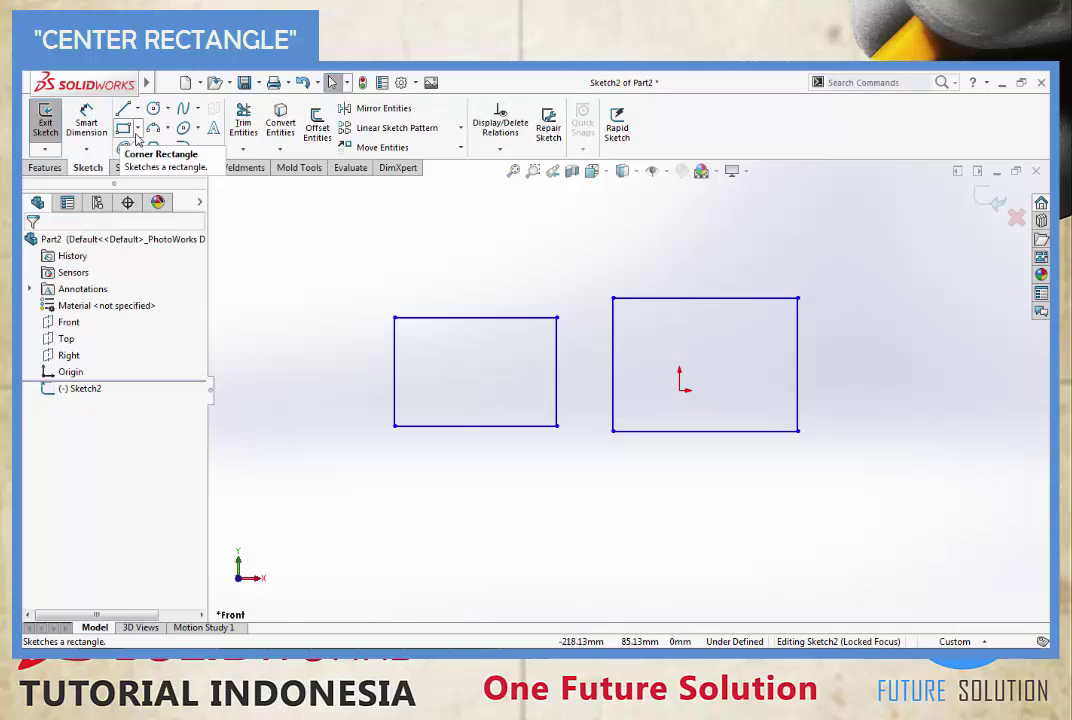
# - Draw a Center Rectangle with diagonal construction lines above the left rectangle
pyautogui.click(137, 134)
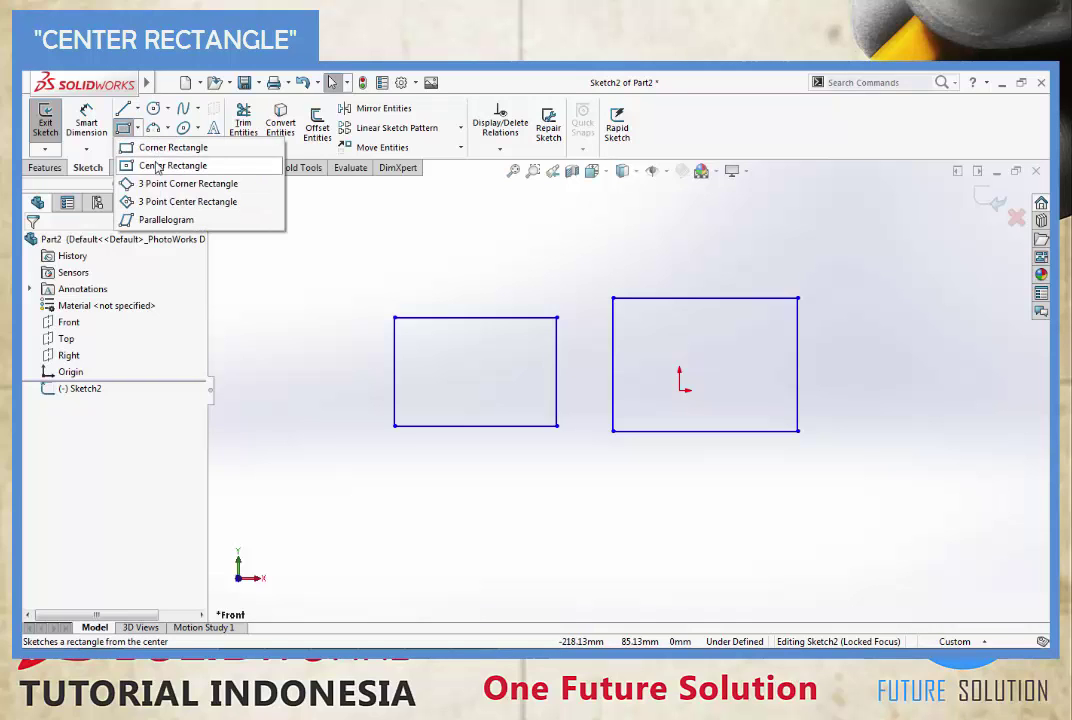
pyautogui.click(157, 168)
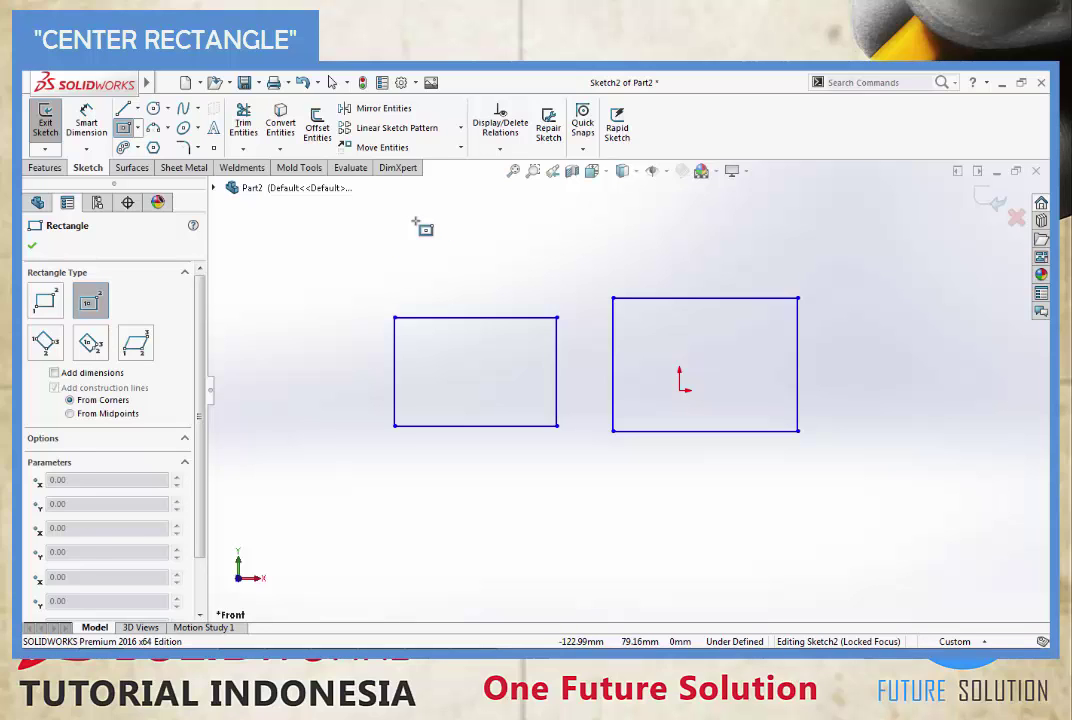
pyautogui.click(416, 222)
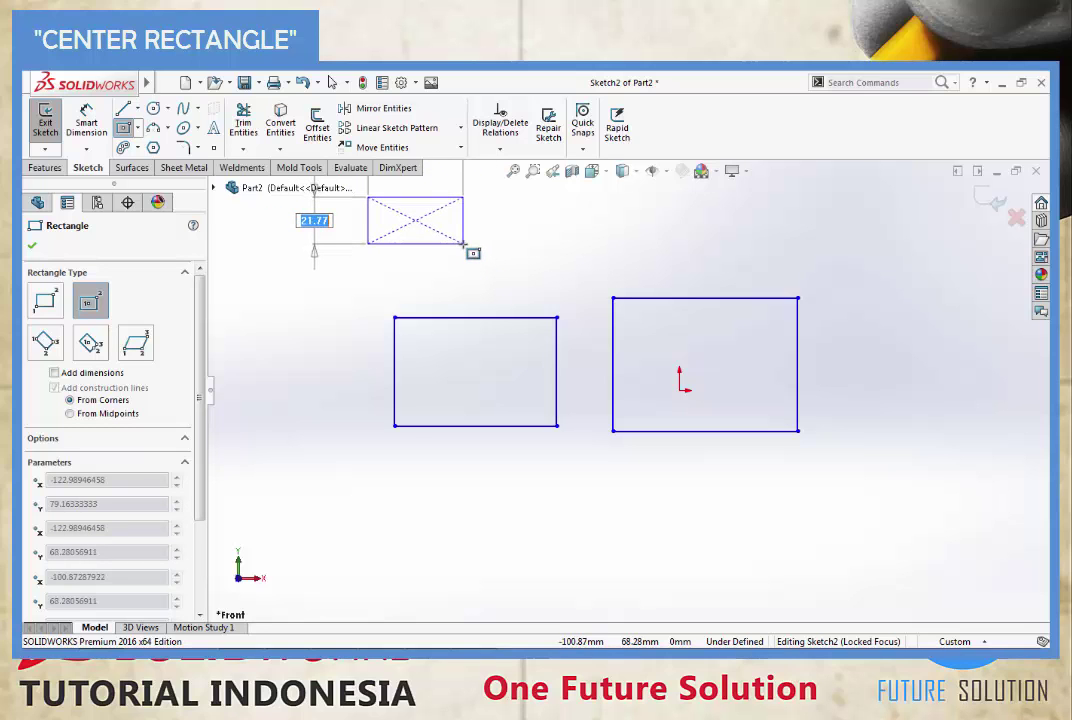
pyautogui.scroll(2, 546, 251)
pyautogui.scroll(-2, 519, 258)
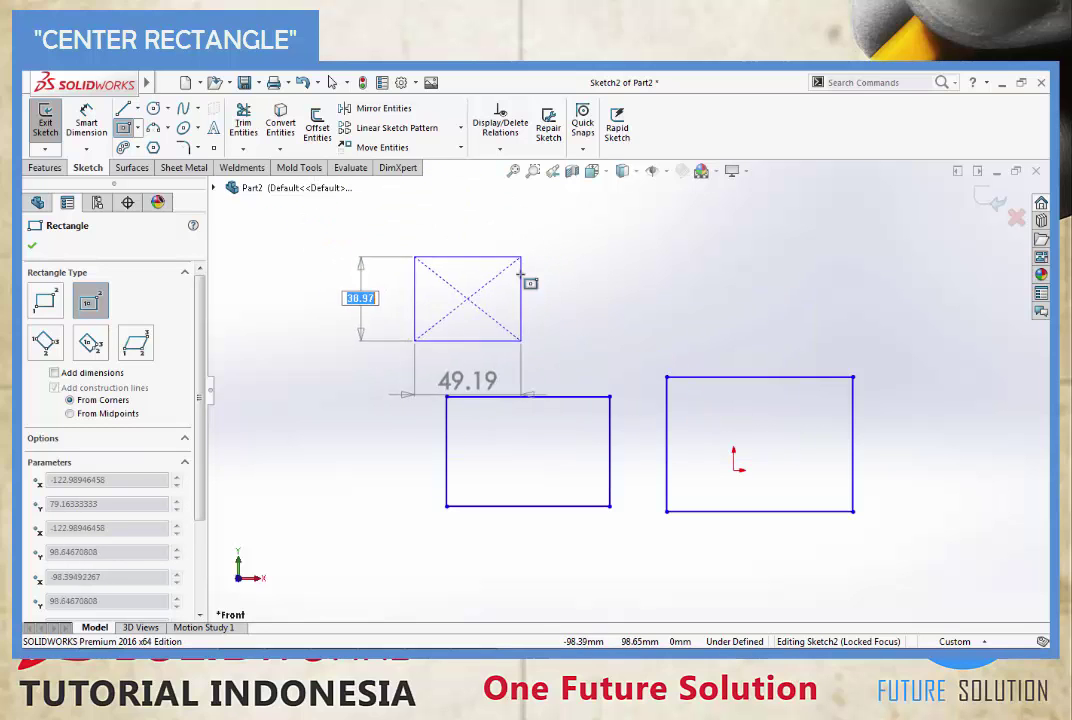
pyautogui.click(551, 249)
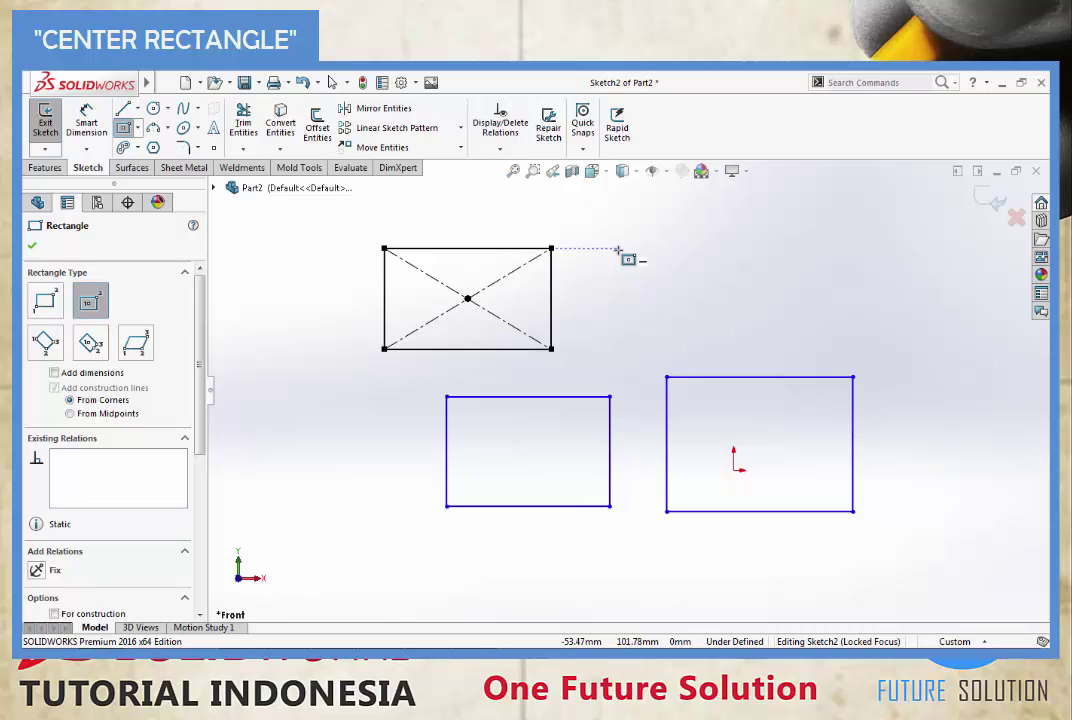
pyautogui.press('Escape')
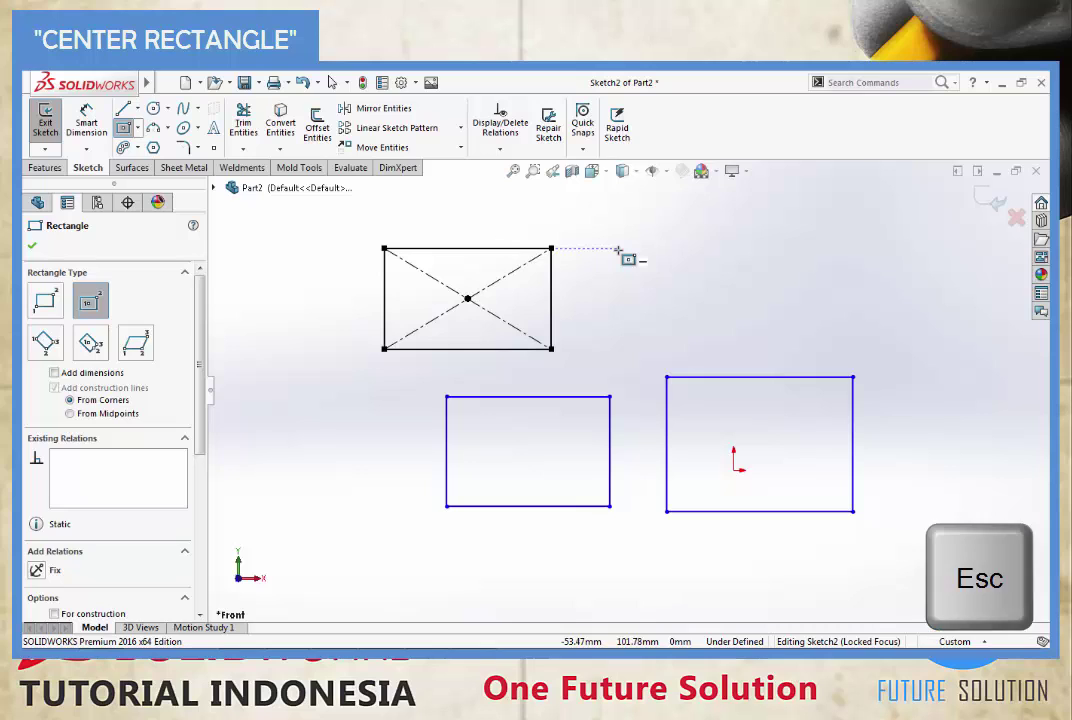
pyautogui.press('Escape')
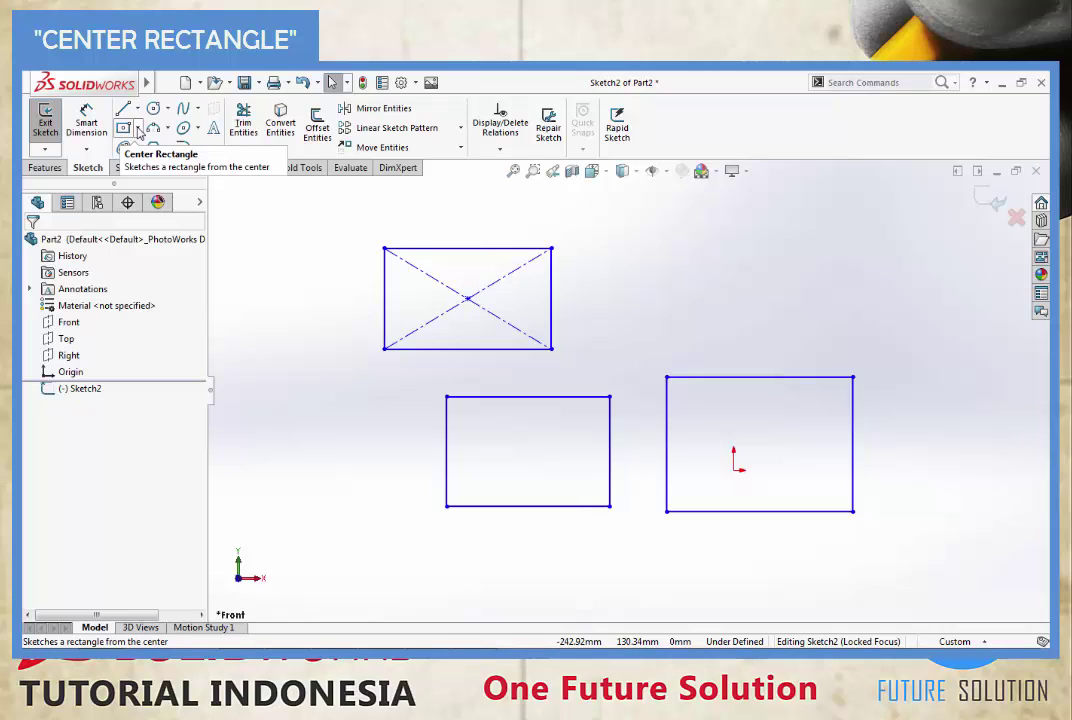
# - Draw a 3 Point Corner Rectangle in the upper right, above the rectangle around the origin
pyautogui.click(139, 129)
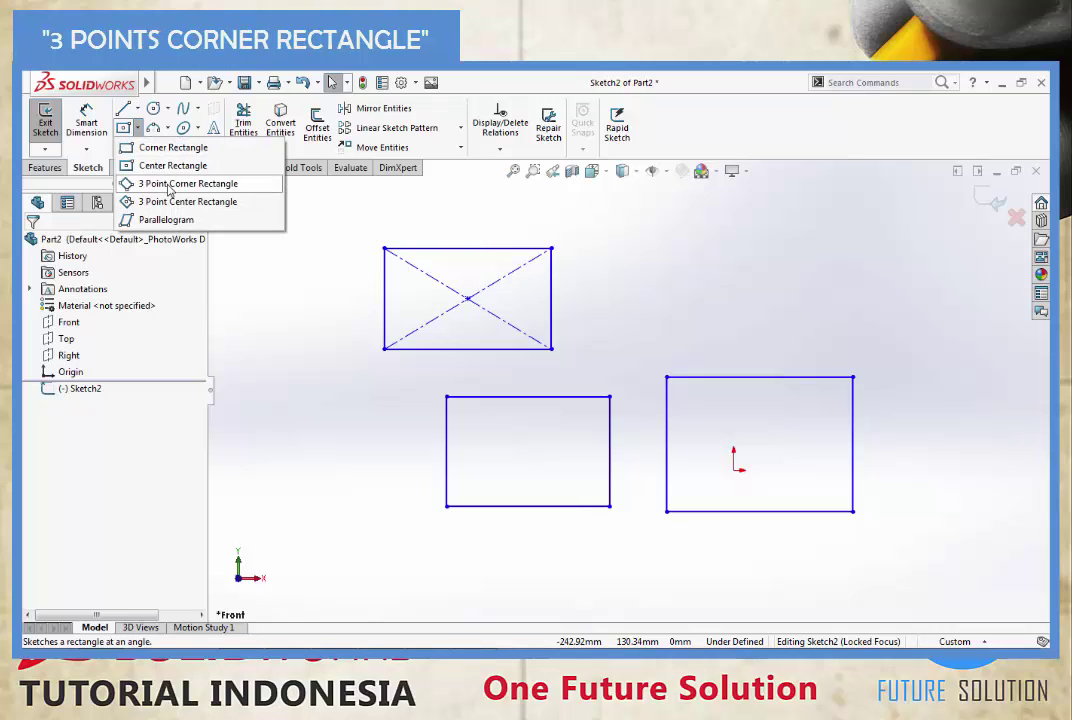
pyautogui.click(170, 187)
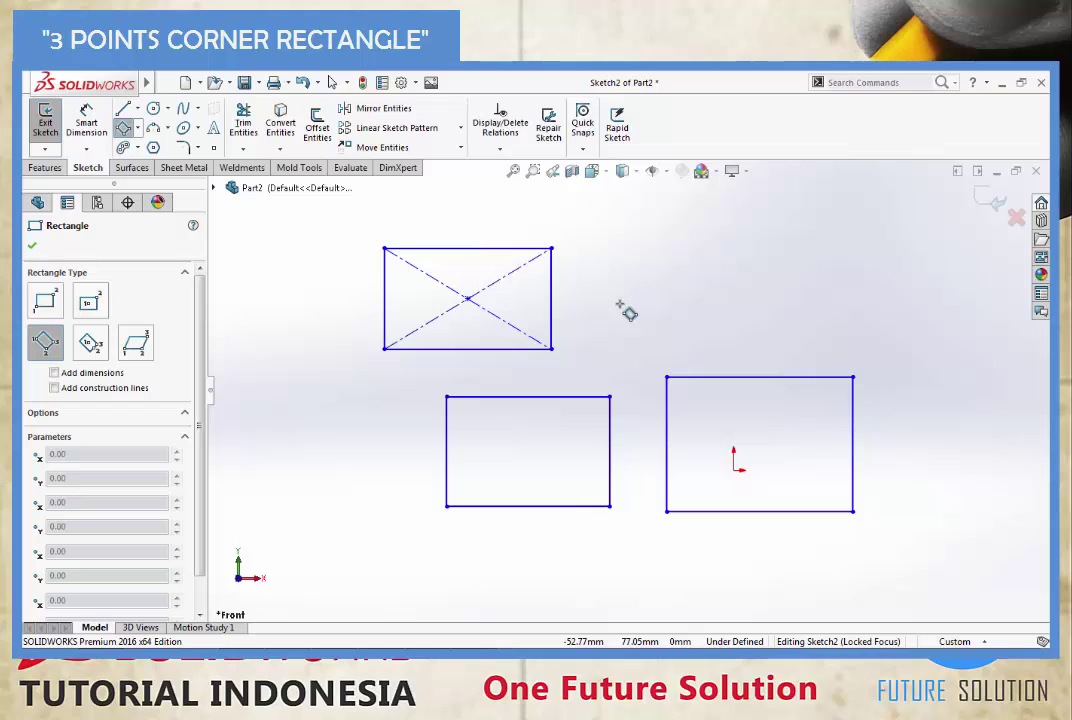
pyautogui.click(619, 304)
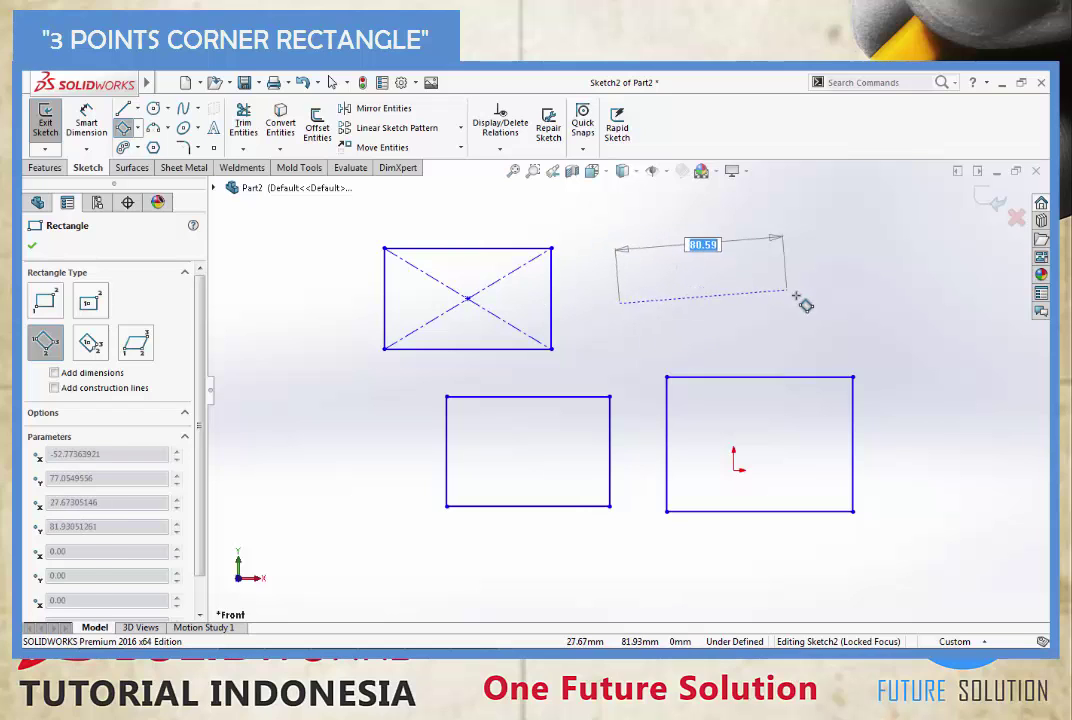
pyautogui.click(798, 303)
pyautogui.click(798, 214)
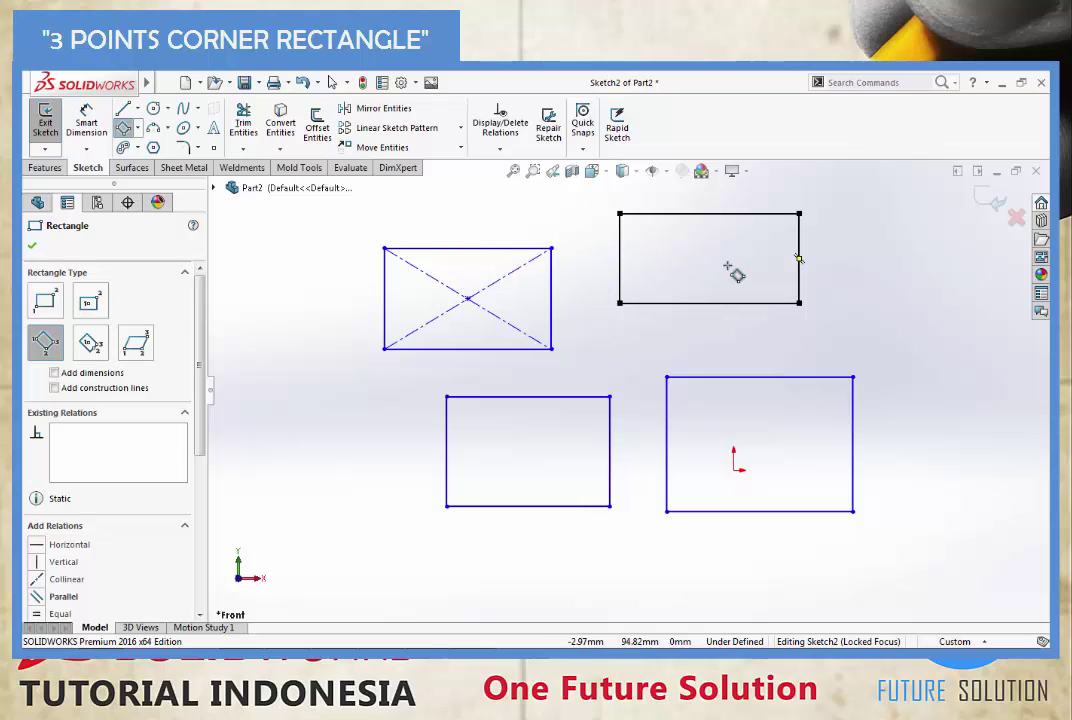
pyautogui.press('Escape')
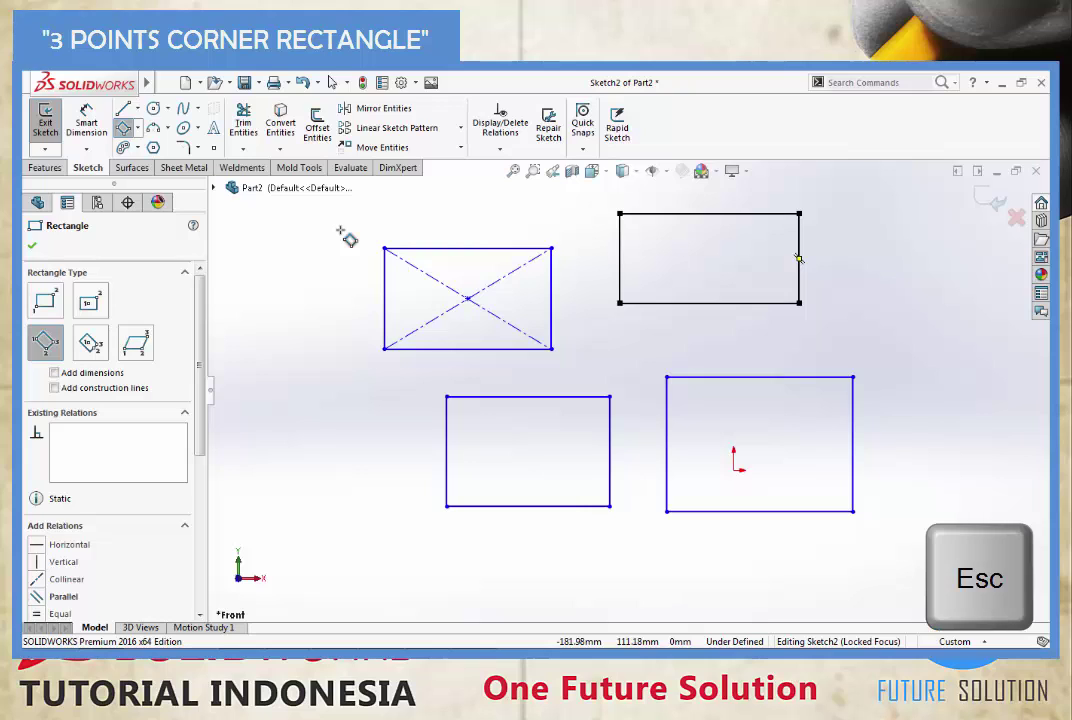
pyautogui.press('Escape')
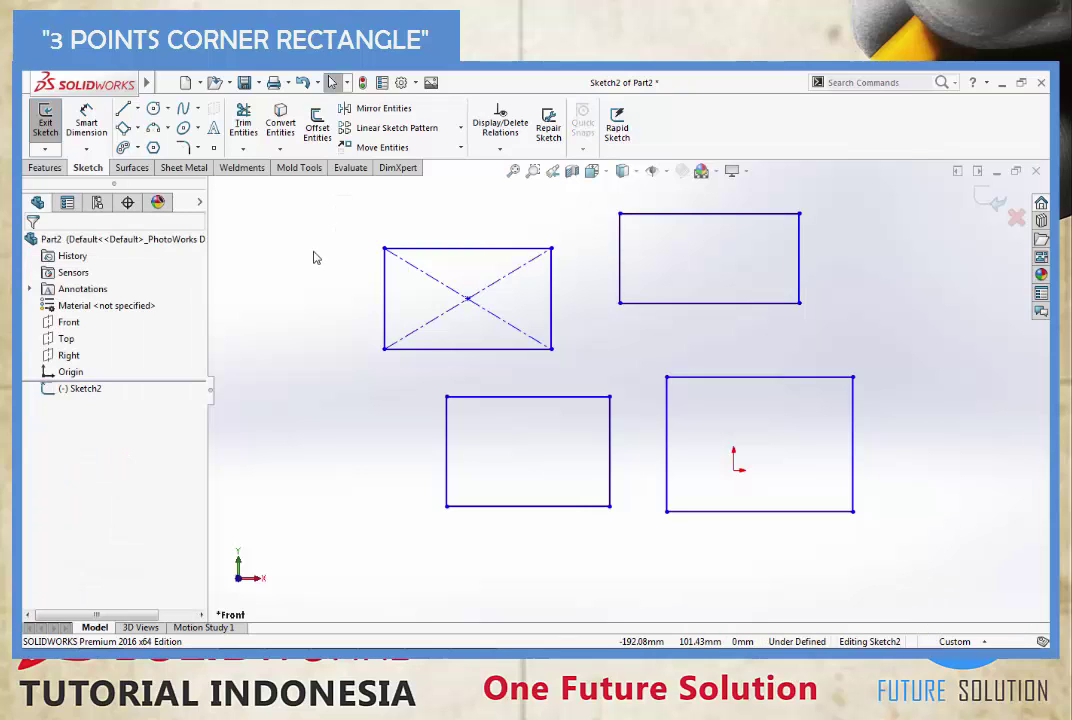
# - Draw a 3 Point Center Rectangle at the lower left from its center, width and corner points
pyautogui.click(140, 139)
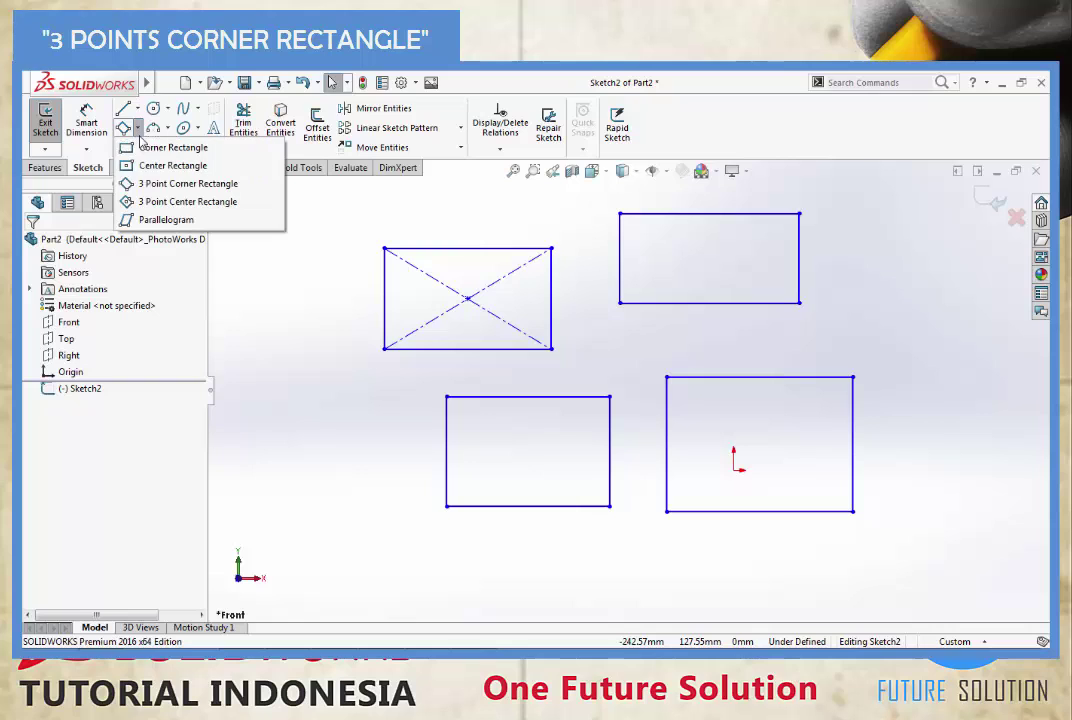
pyautogui.click(170, 206)
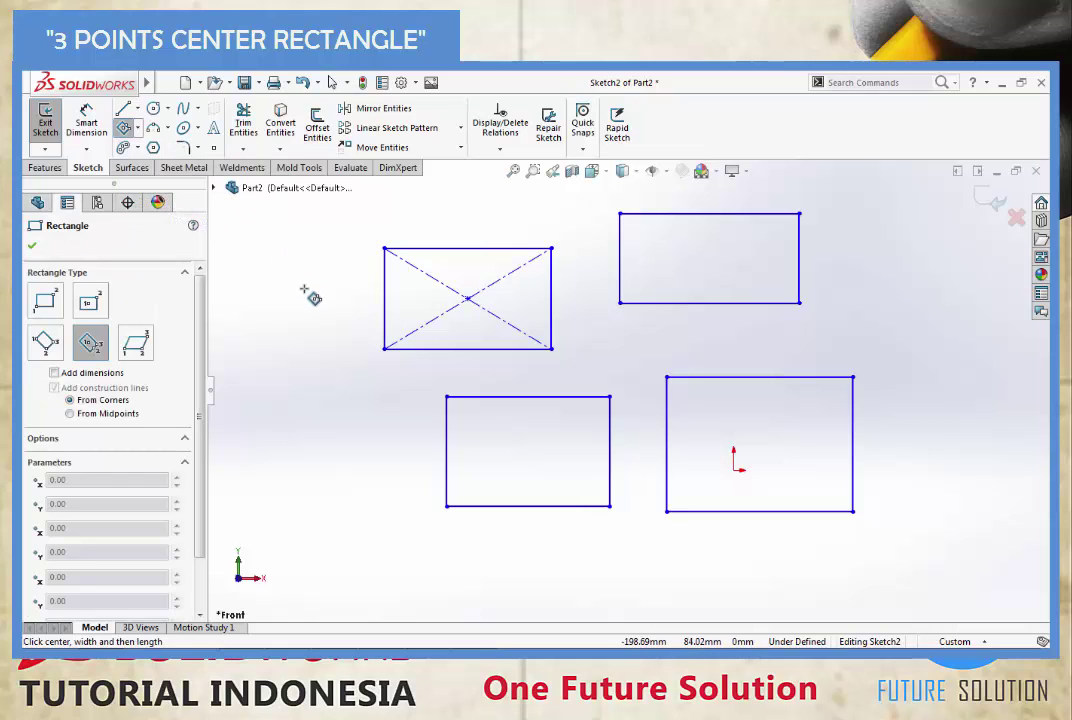
pyautogui.click(282, 447)
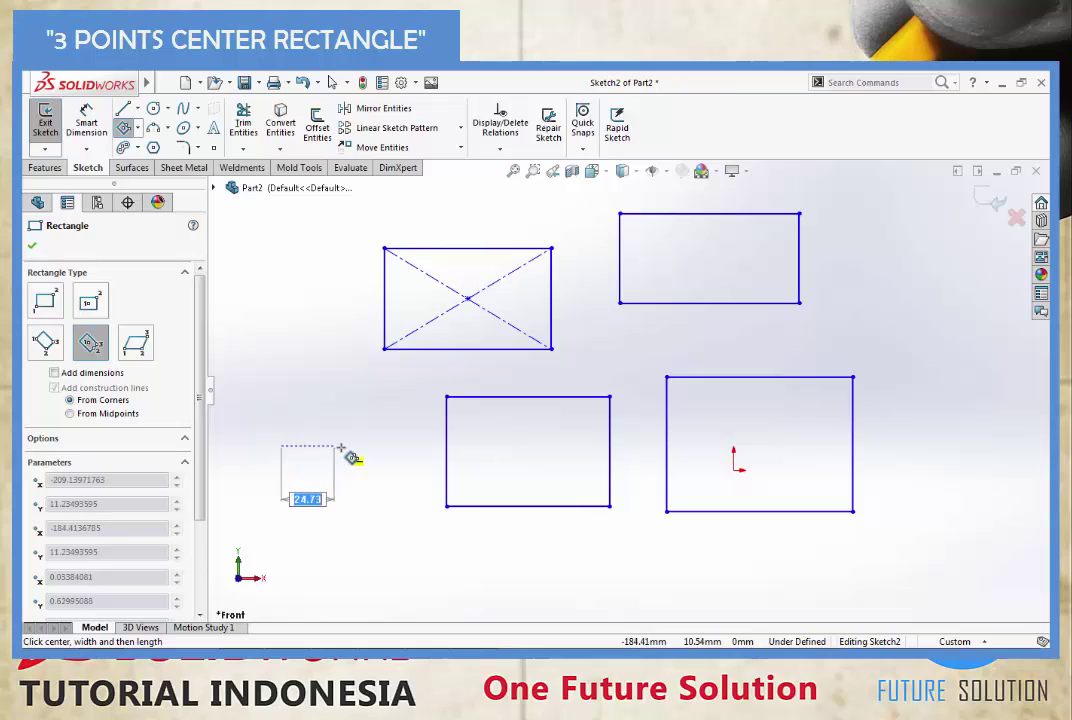
pyautogui.click(347, 447)
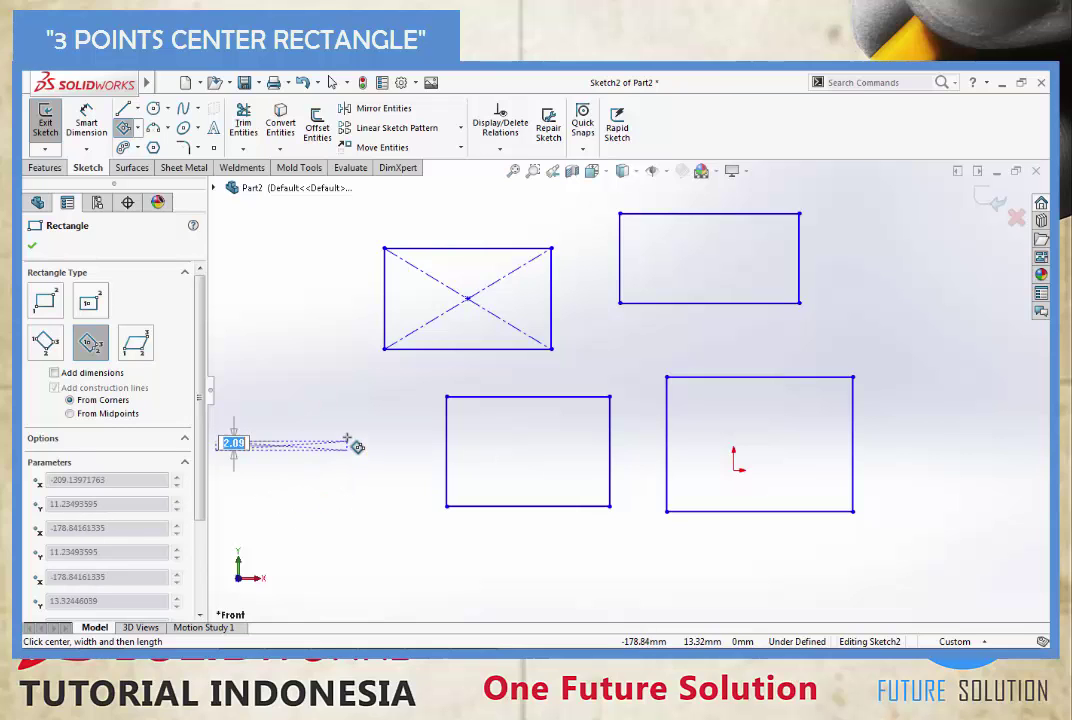
pyautogui.click(347, 399)
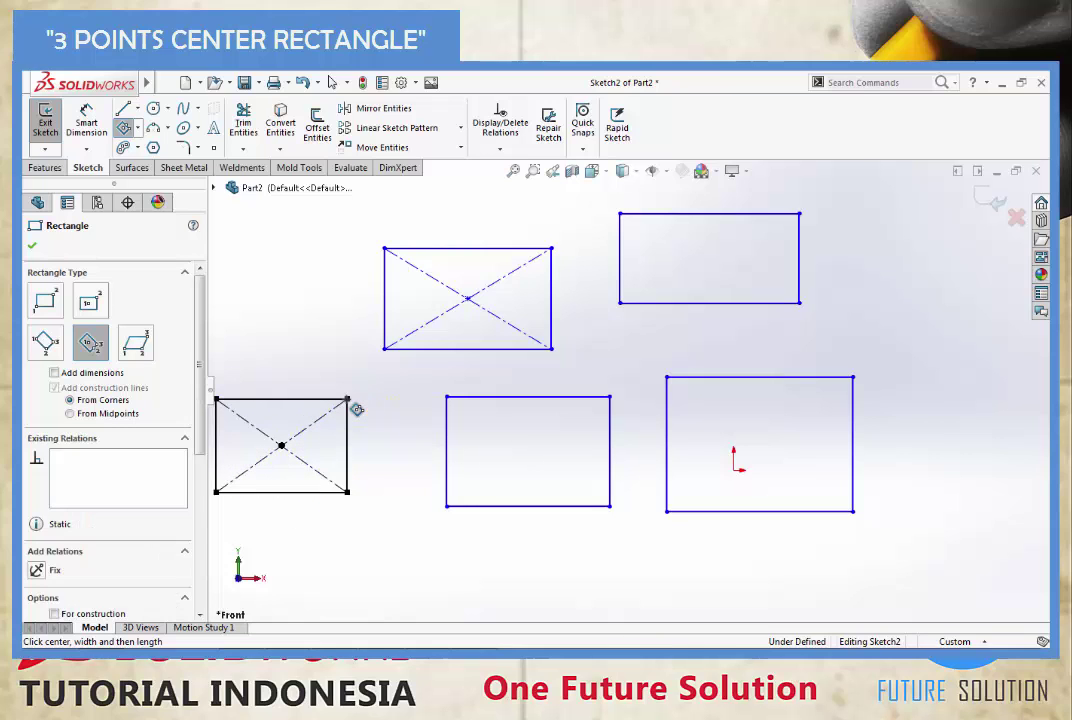
pyautogui.press('Escape')
pyautogui.press('Escape')
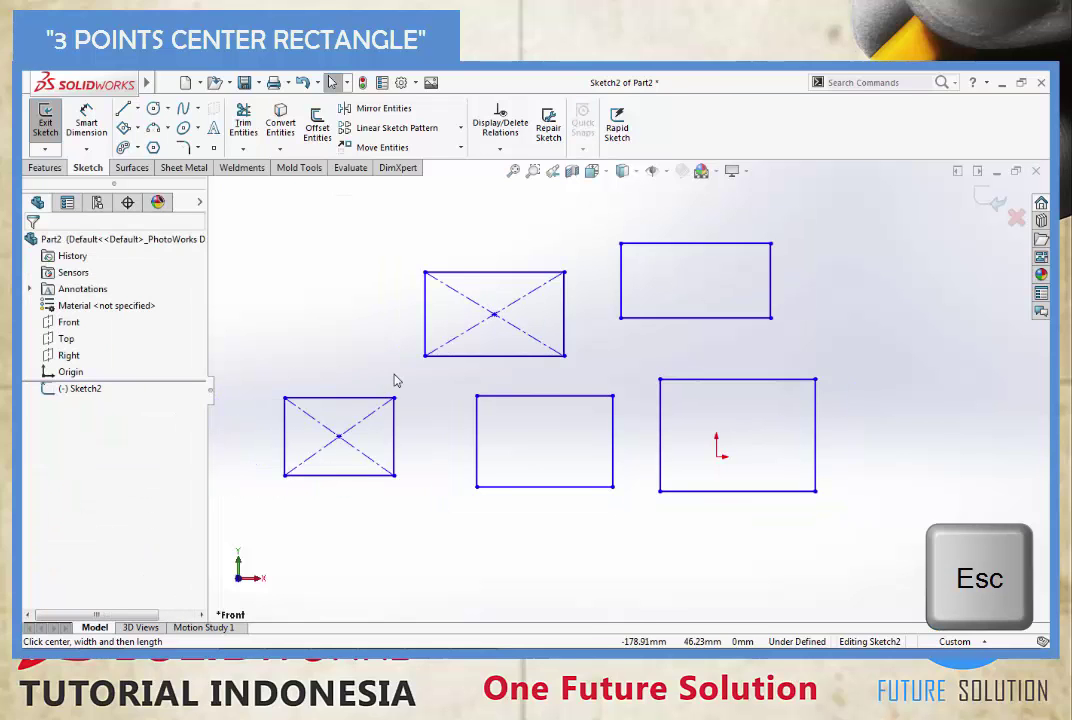
pyautogui.press('Escape')
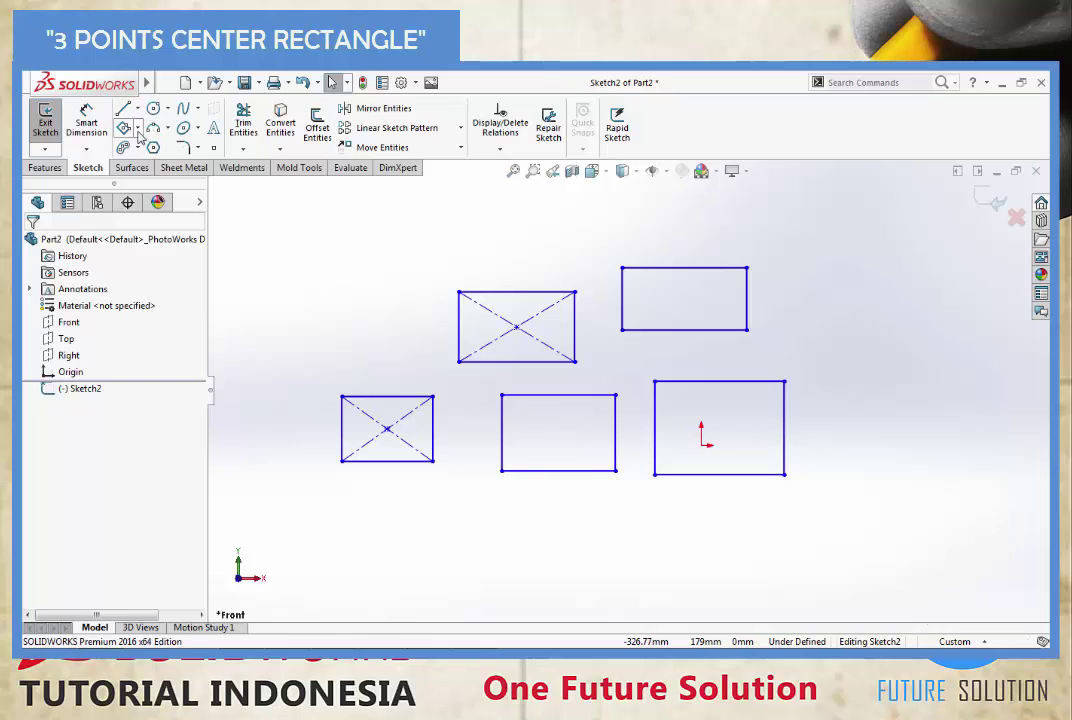
# - Draw a slanted parallelogram from three corners at the upper left, above the rectangles
pyautogui.click(138, 129)
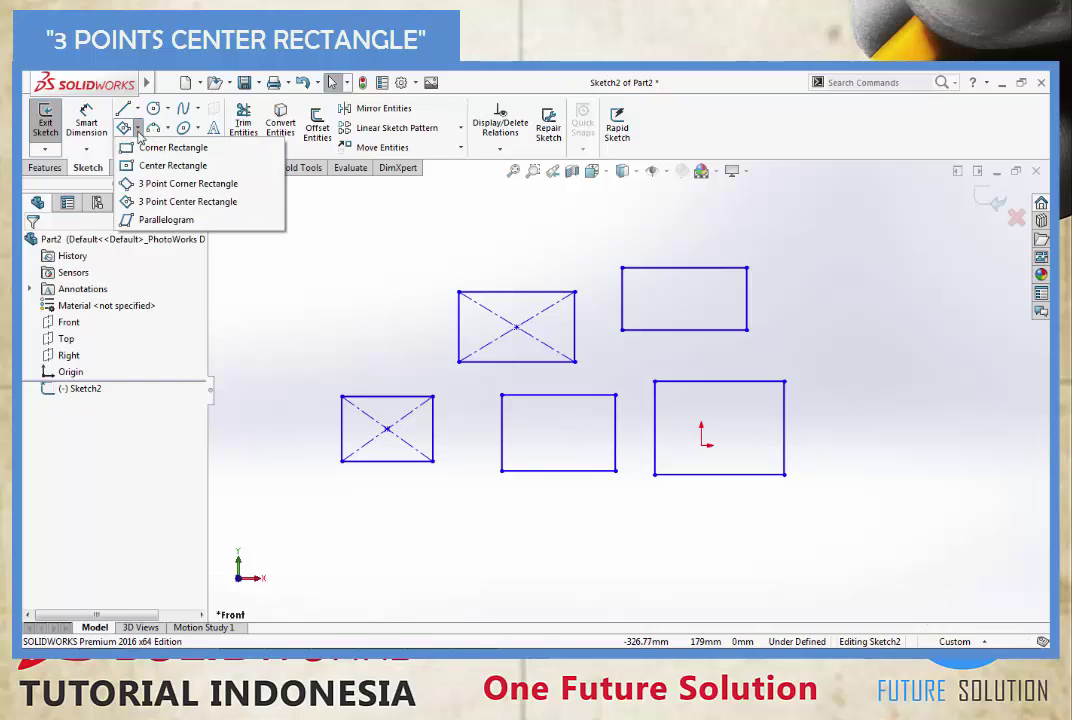
pyautogui.click(146, 222)
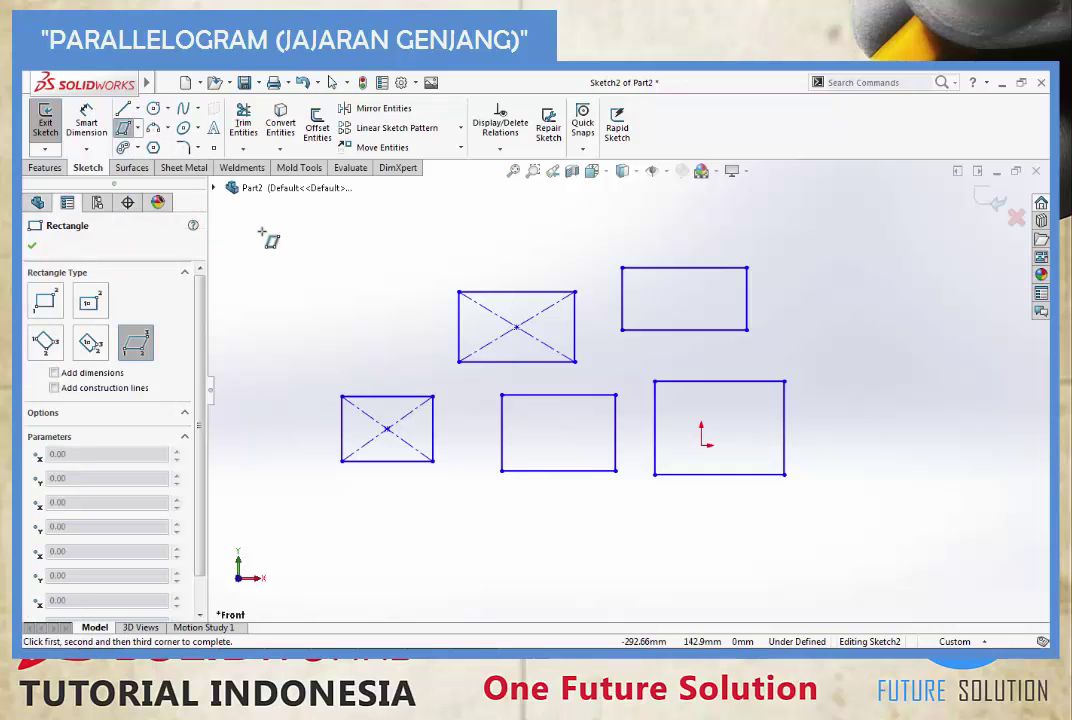
pyautogui.click(262, 233)
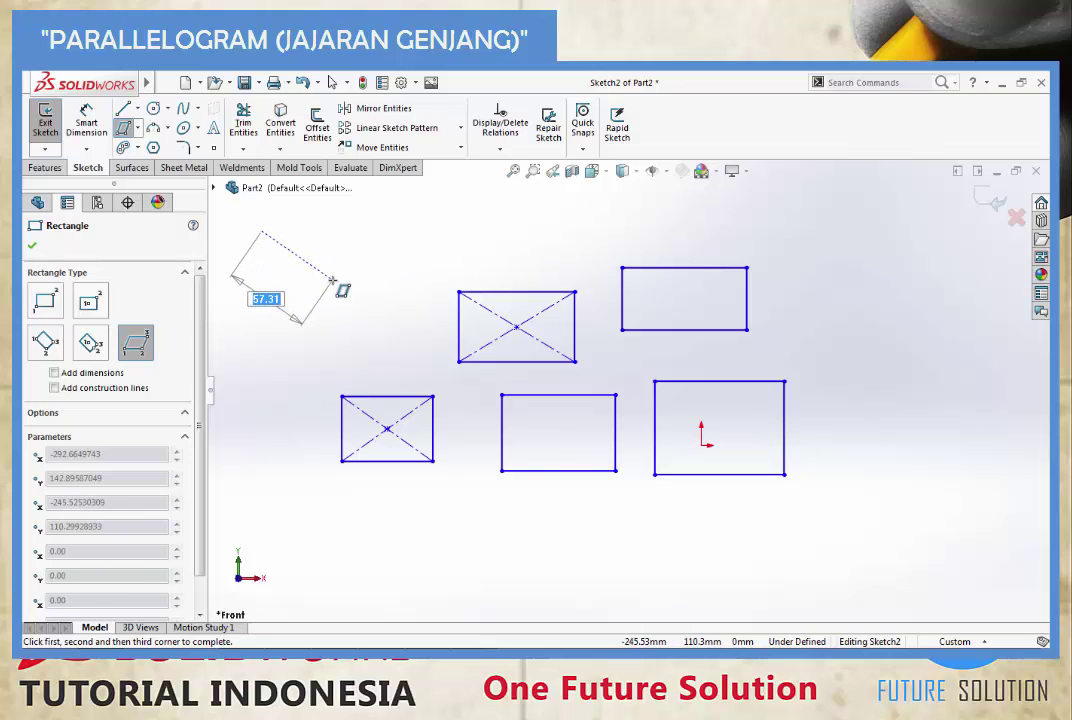
pyautogui.click(333, 280)
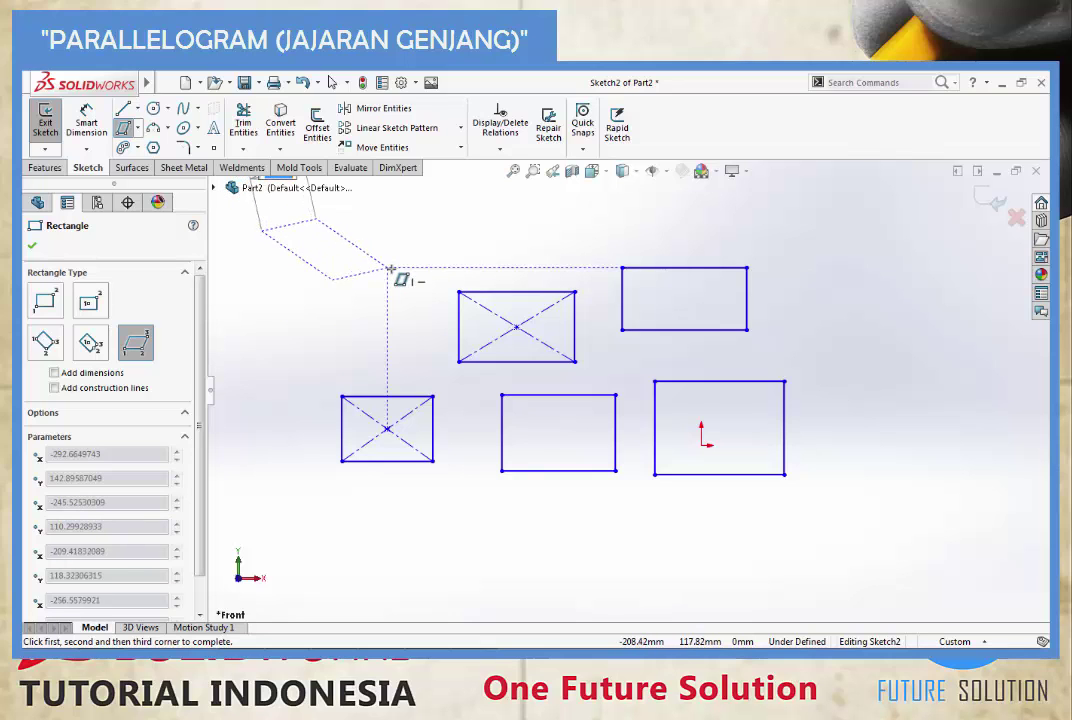
pyautogui.click(401, 256)
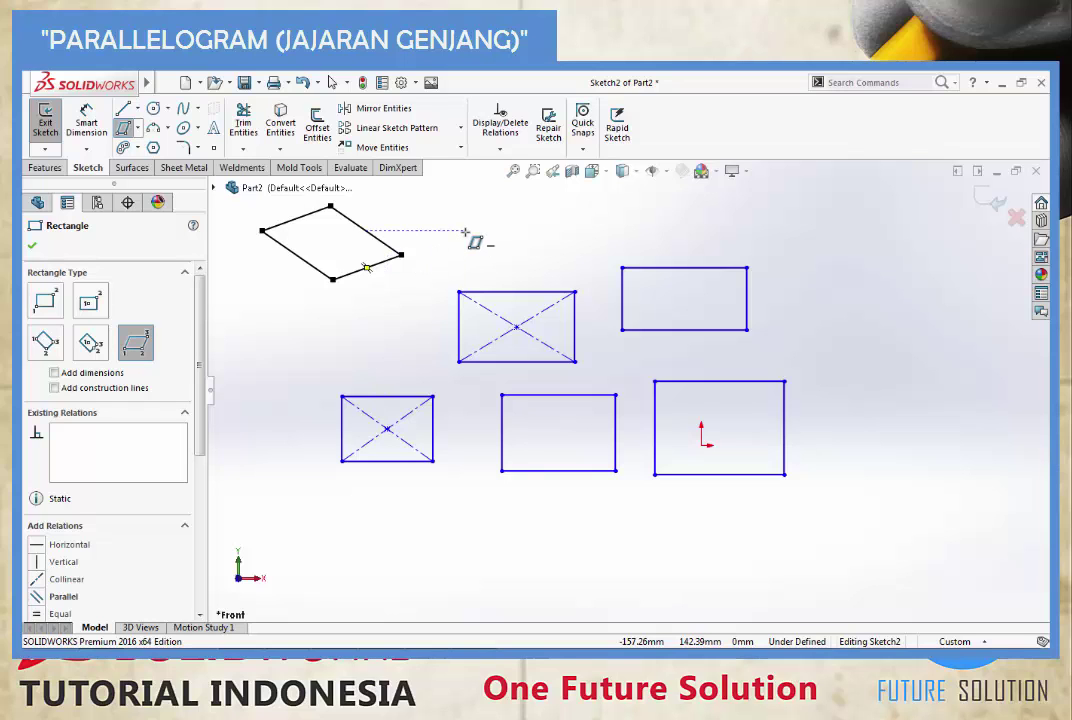
pyautogui.press('Escape')
pyautogui.press('Escape')
pyautogui.press('Escape')
pyautogui.keyDown('ctrl'); pyautogui.moveTo(478, 232); pyautogui.dragTo(502, 251, button='middle'); pyautogui.keyUp('ctrl')
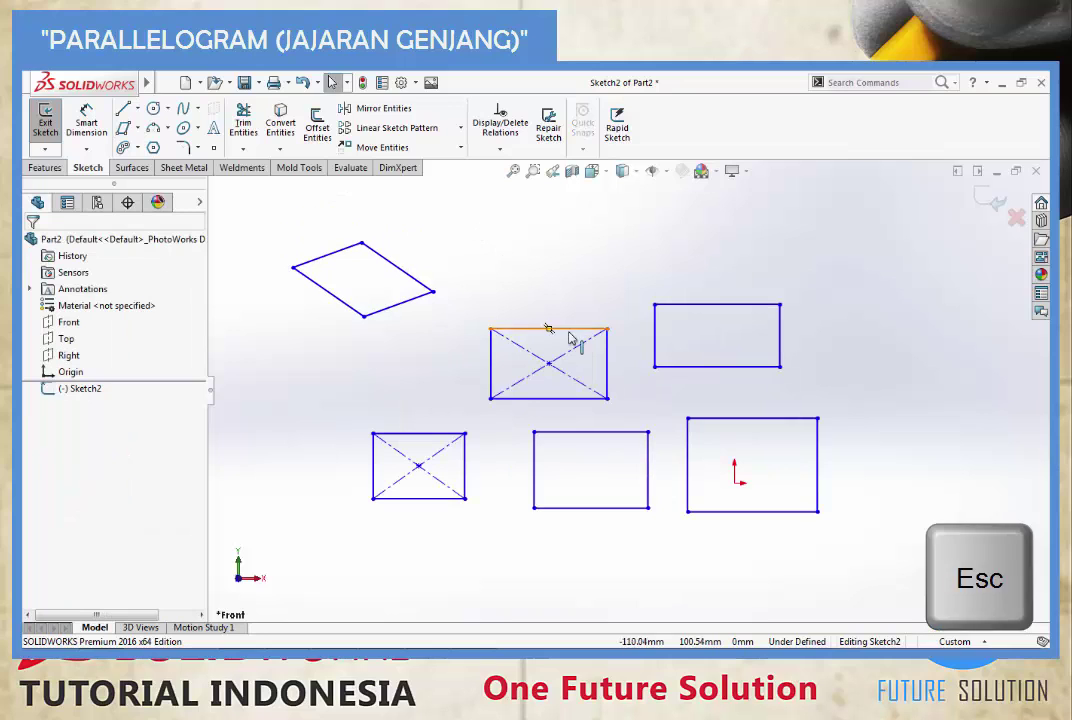
pyautogui.scroll(2, 500, 307)
pyautogui.scroll(1, 480, 290)
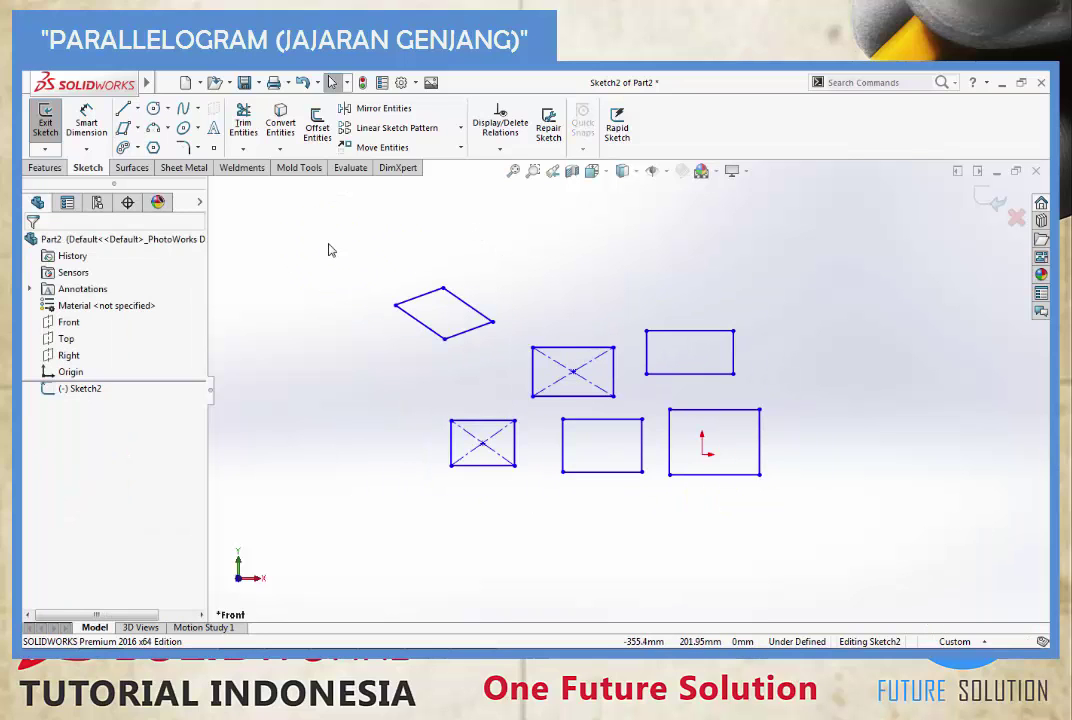
# - Box-select all six sketch shapes and delete them, leaving only the origin
pyautogui.moveTo(328, 243); pyautogui.dragTo(826, 537)
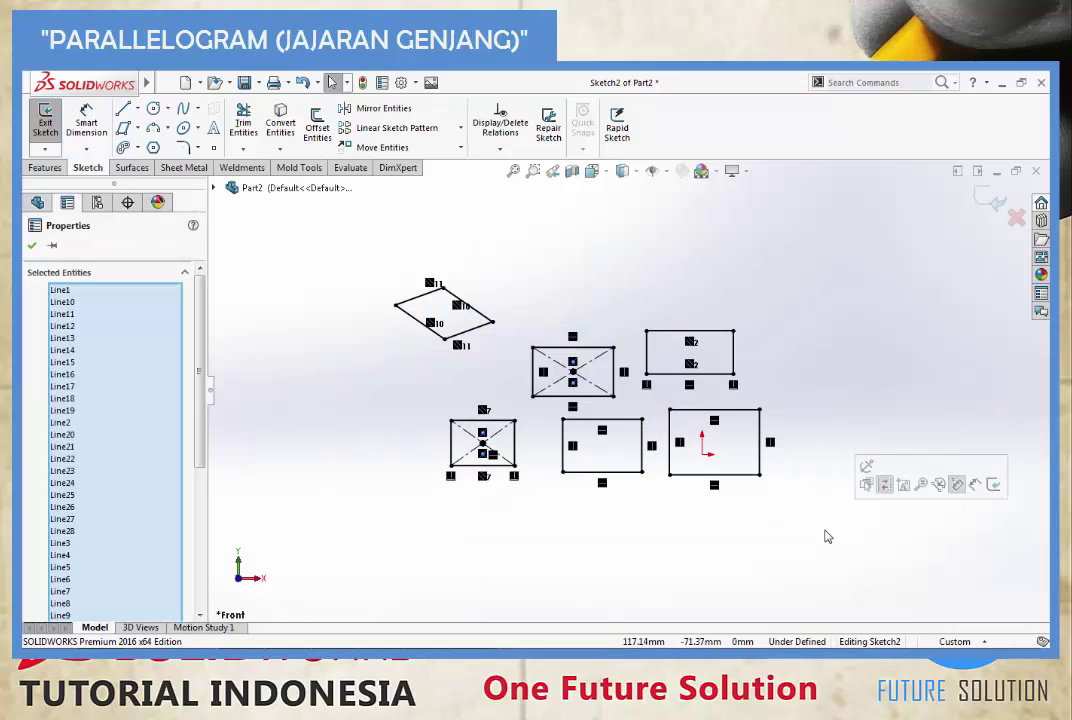
pyautogui.press('Delete')
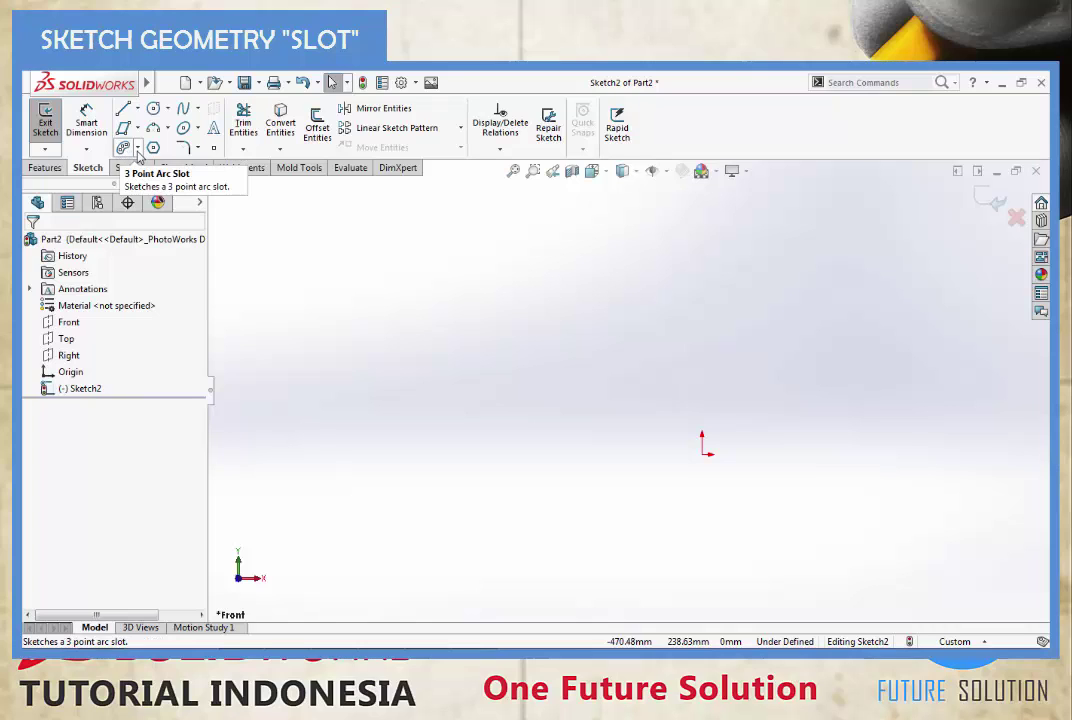
# - Draw a horizontal Straight Slot from two centreline ends and a width, upper left of the origin
pyautogui.click(138, 150)
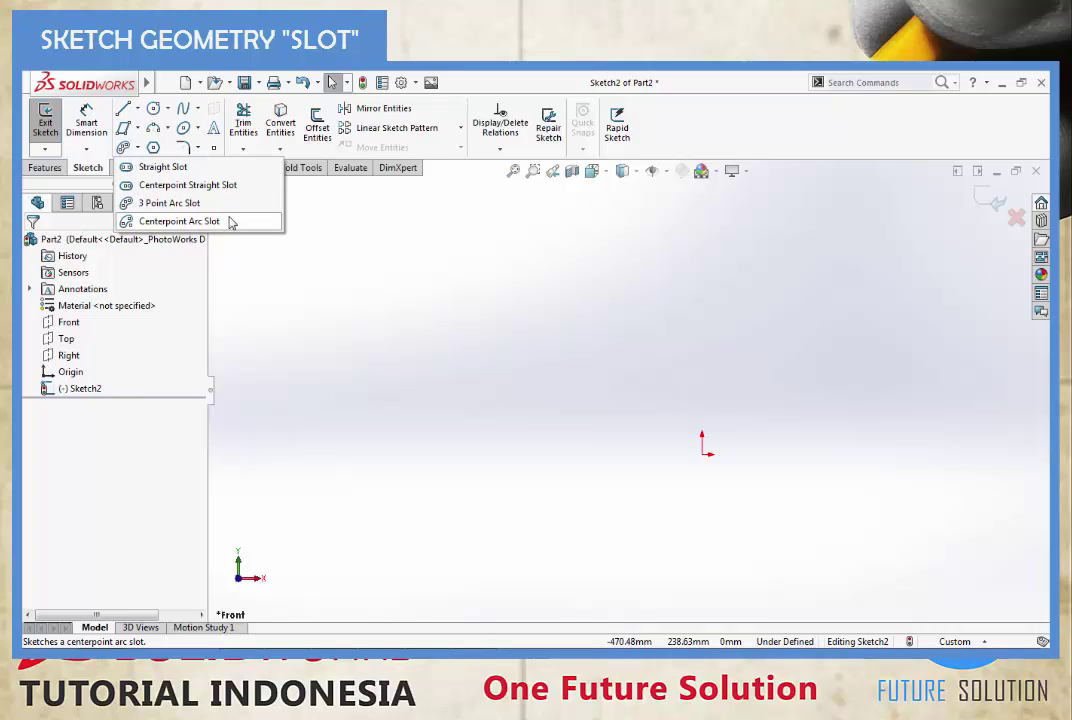
pyautogui.click(176, 176)
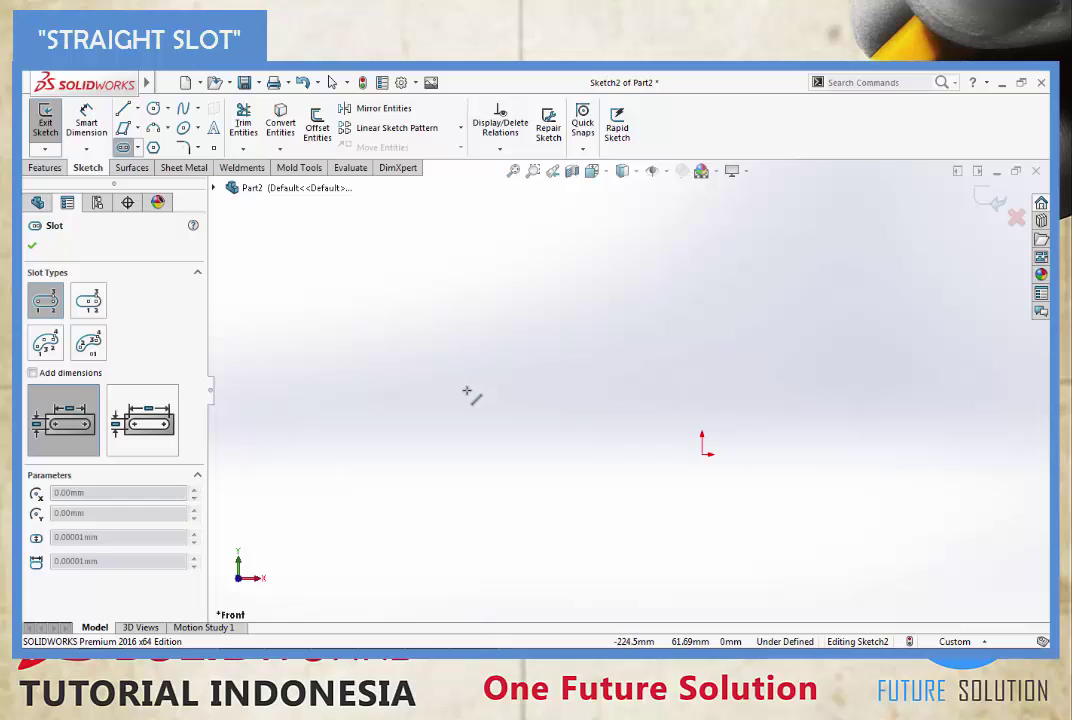
pyautogui.click(466, 391)
pyautogui.click(573, 390)
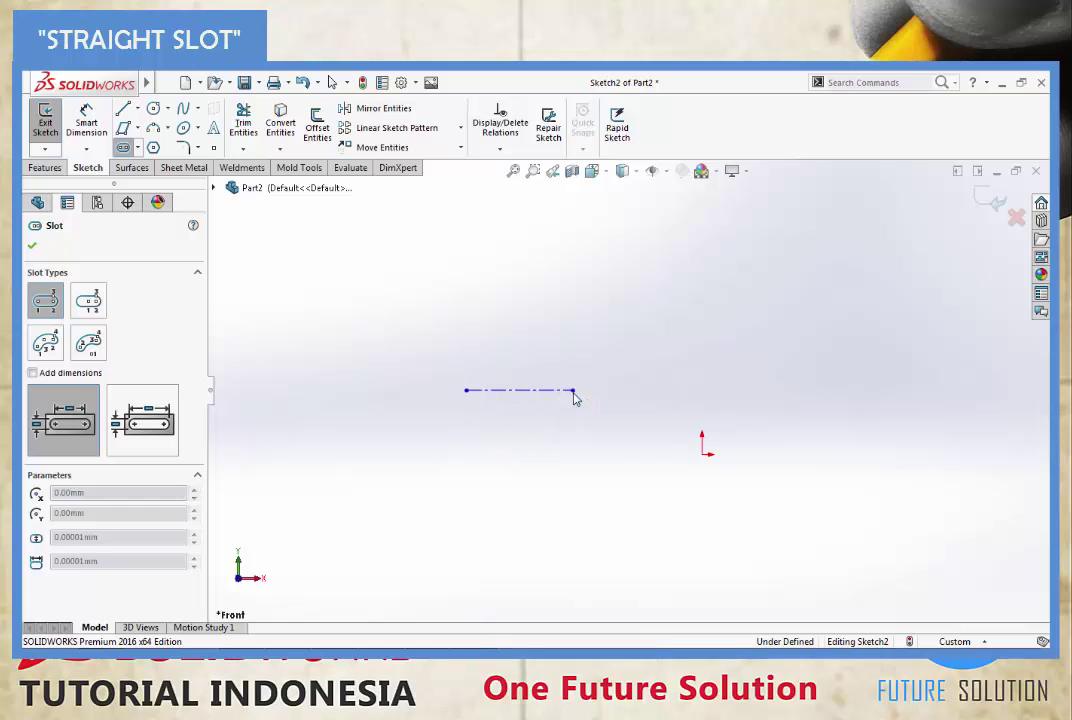
pyautogui.click(567, 347)
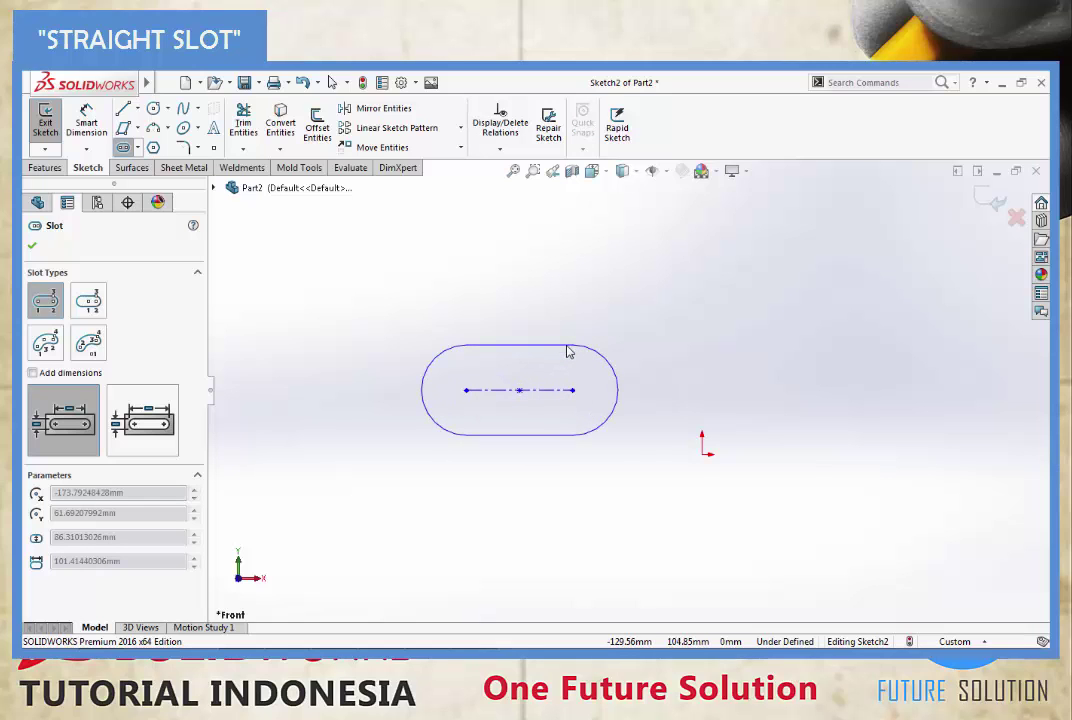
pyautogui.click(566, 347)
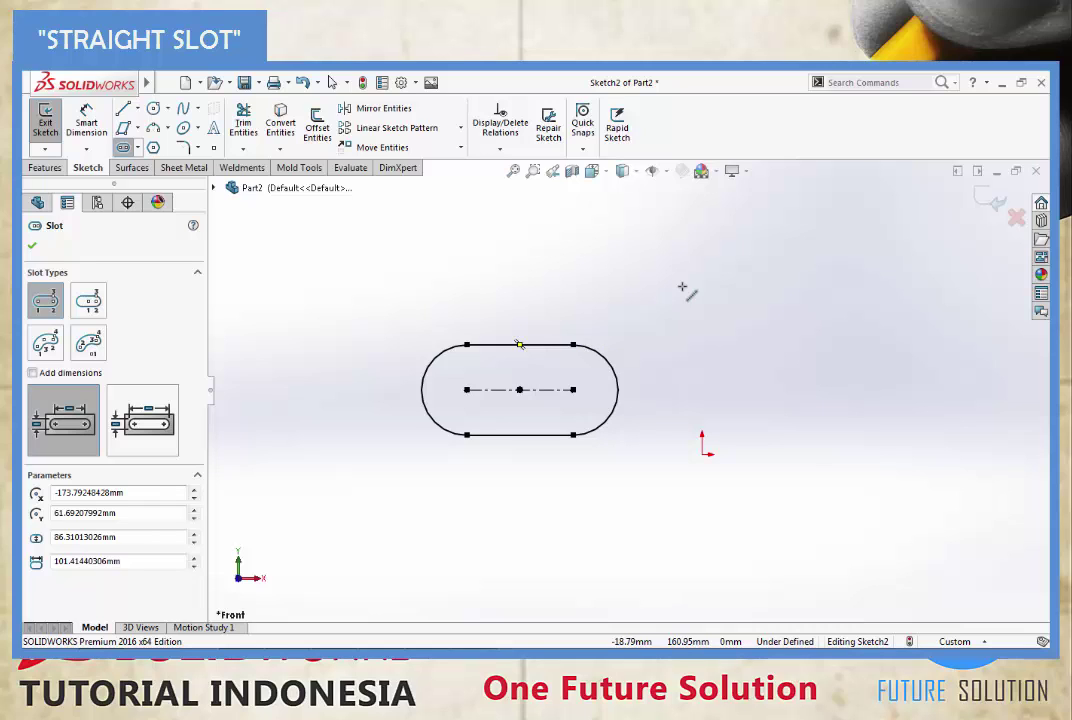
pyautogui.press('Escape')
pyautogui.press('Escape')
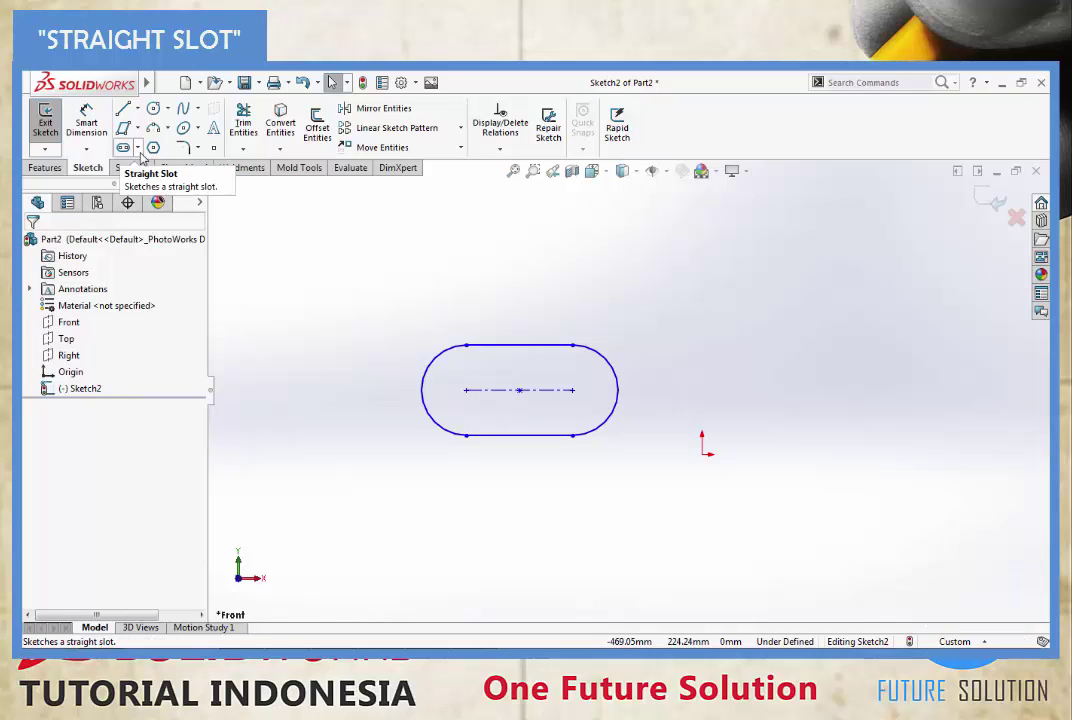
# - Draw an 89.19mm-wide Centerpoint Straight Slot above and left of the first slot
pyautogui.click(140, 152)
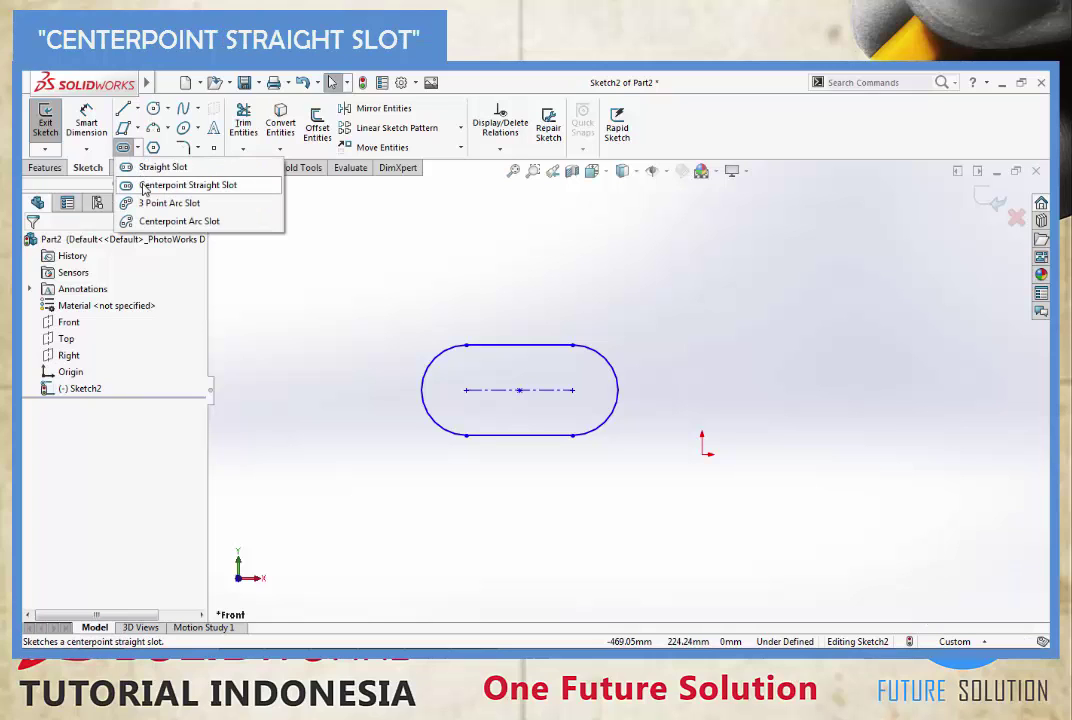
pyautogui.click(144, 186)
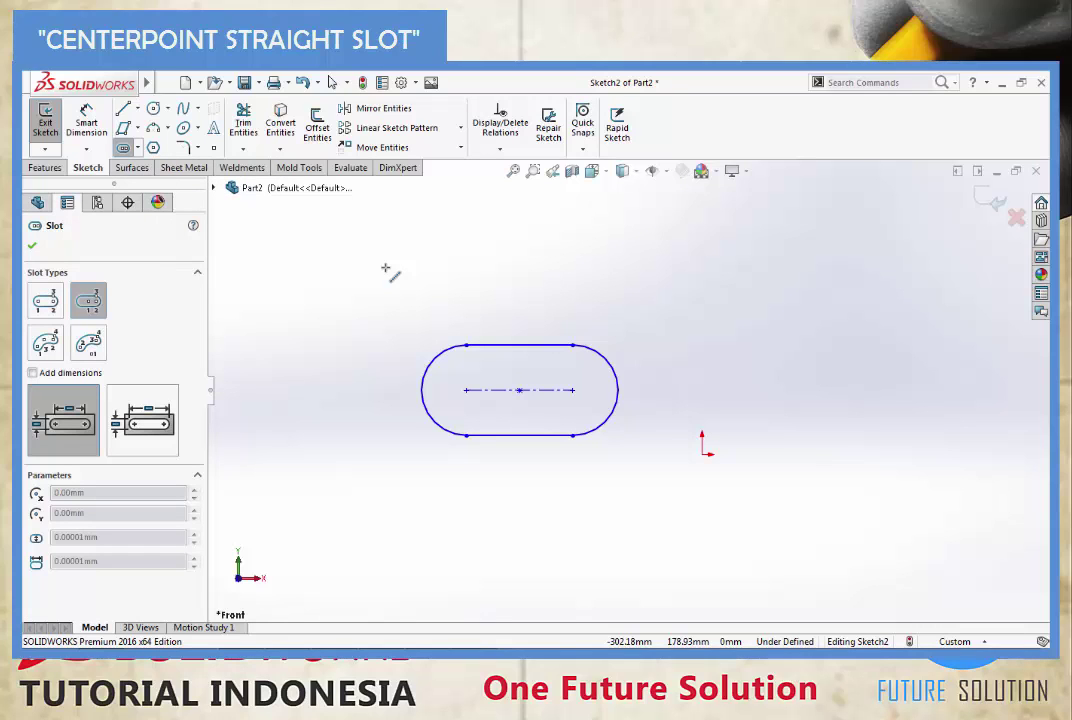
pyautogui.click(385, 268)
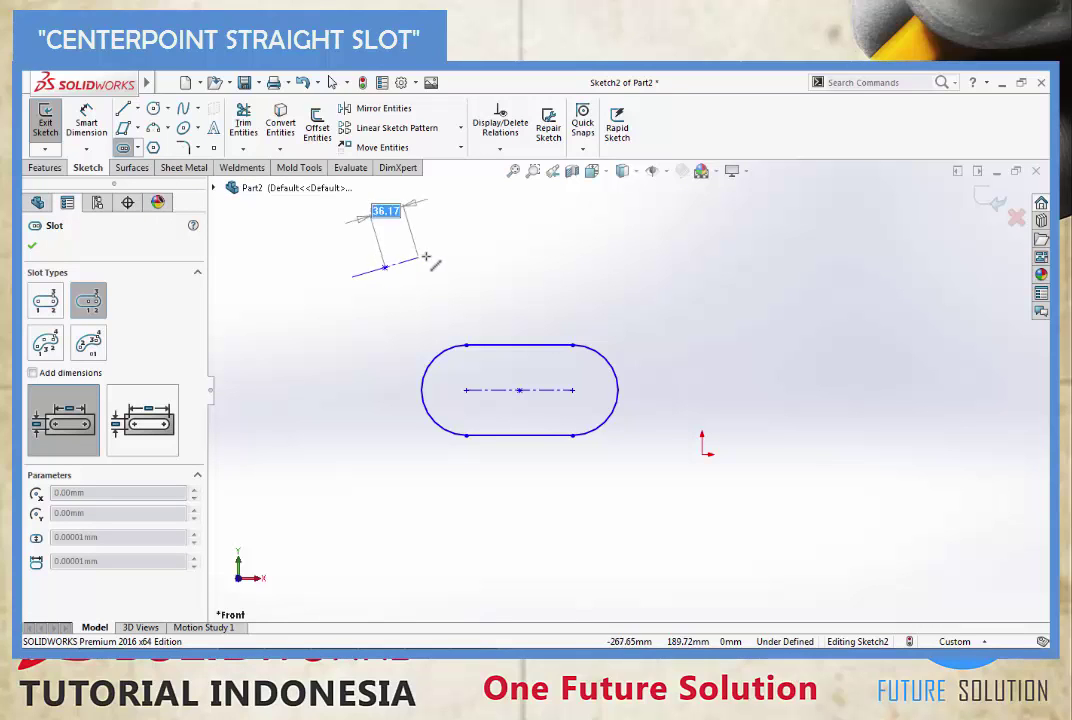
pyautogui.click(474, 268)
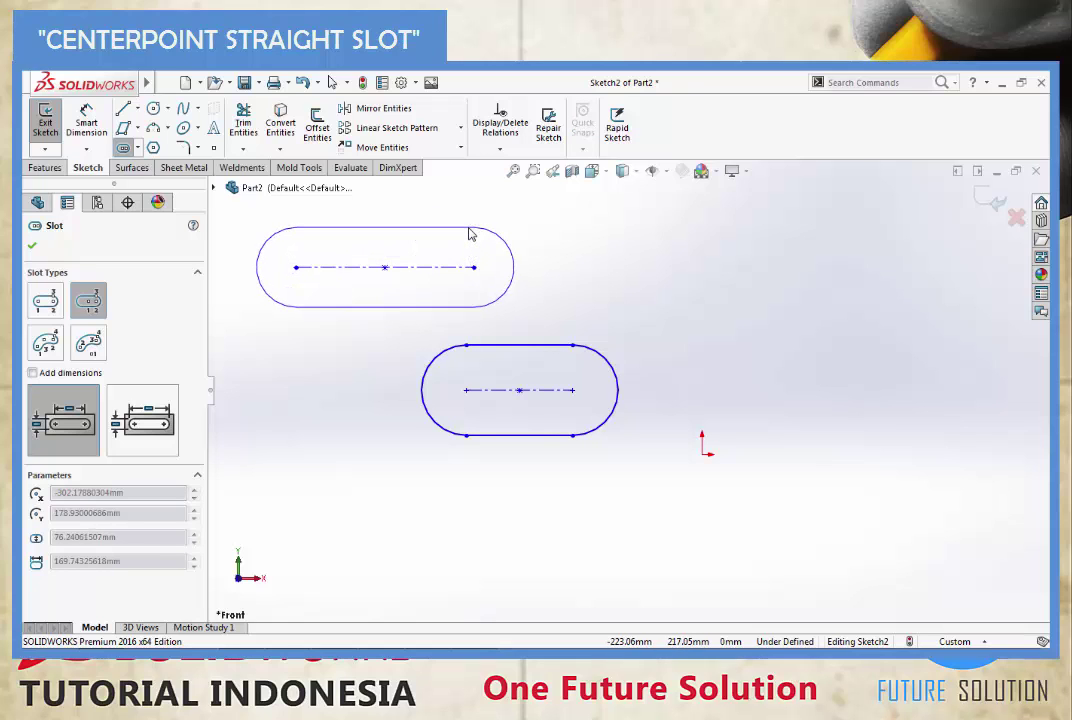
pyautogui.click(469, 222)
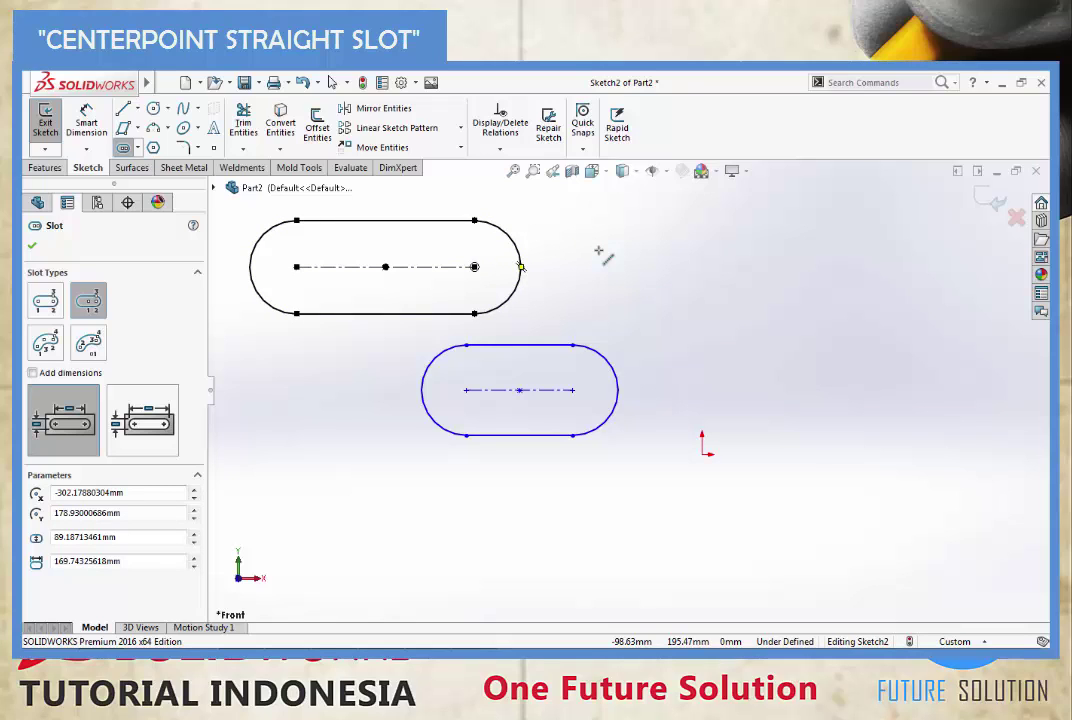
pyautogui.press('Escape')
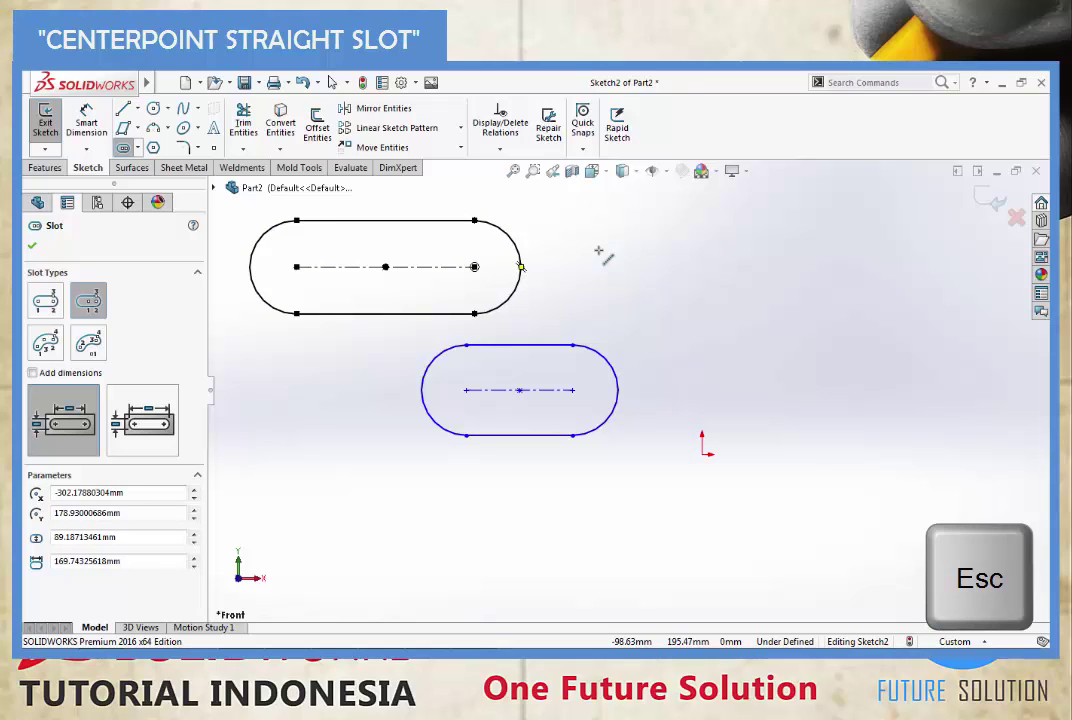
pyautogui.press('Escape')
pyautogui.press('Escape')
# - Draw a 3 Point Arc Slot at the upper right from start, end and arc points plus width
pyautogui.click(138, 149)
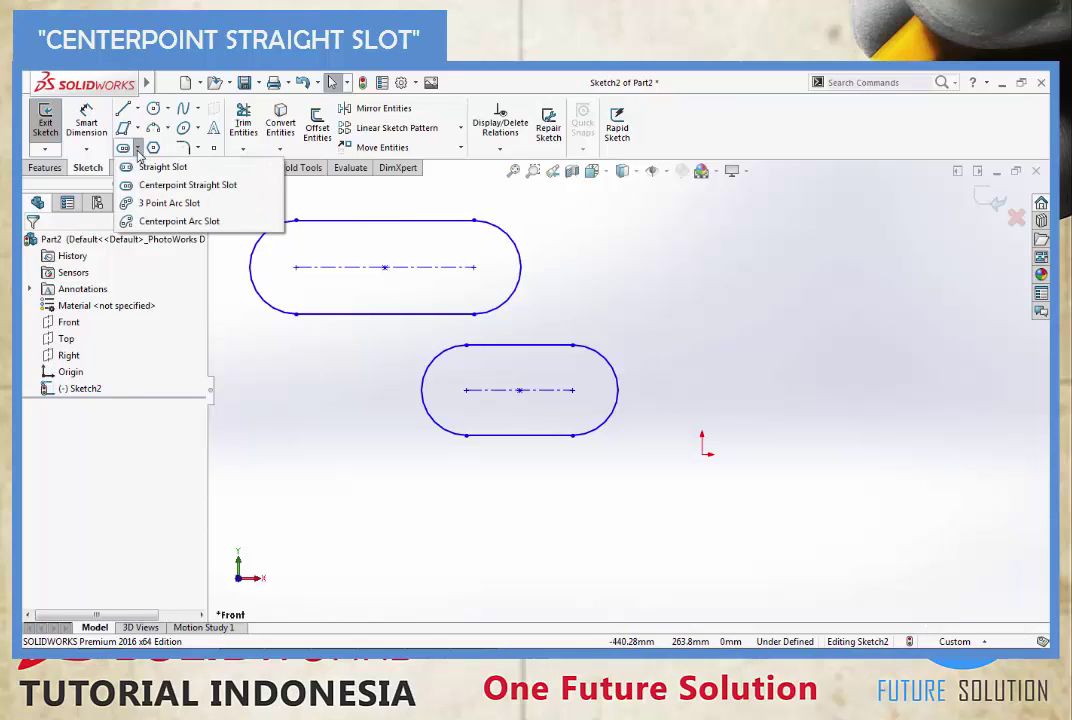
pyautogui.click(169, 203)
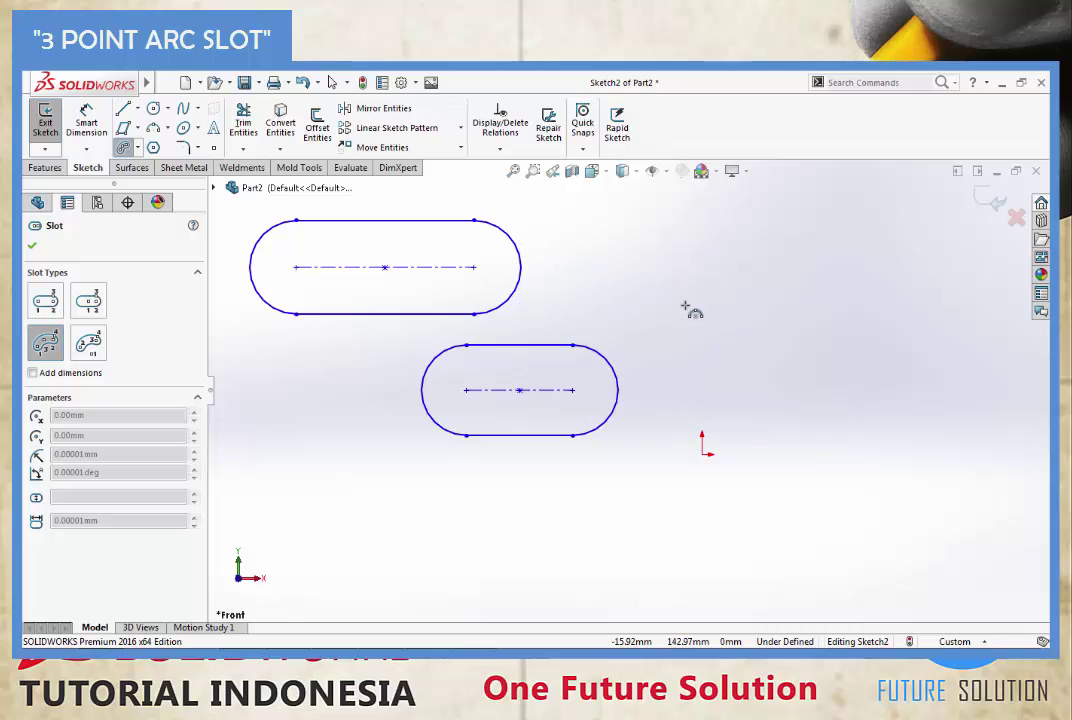
pyautogui.click(686, 305)
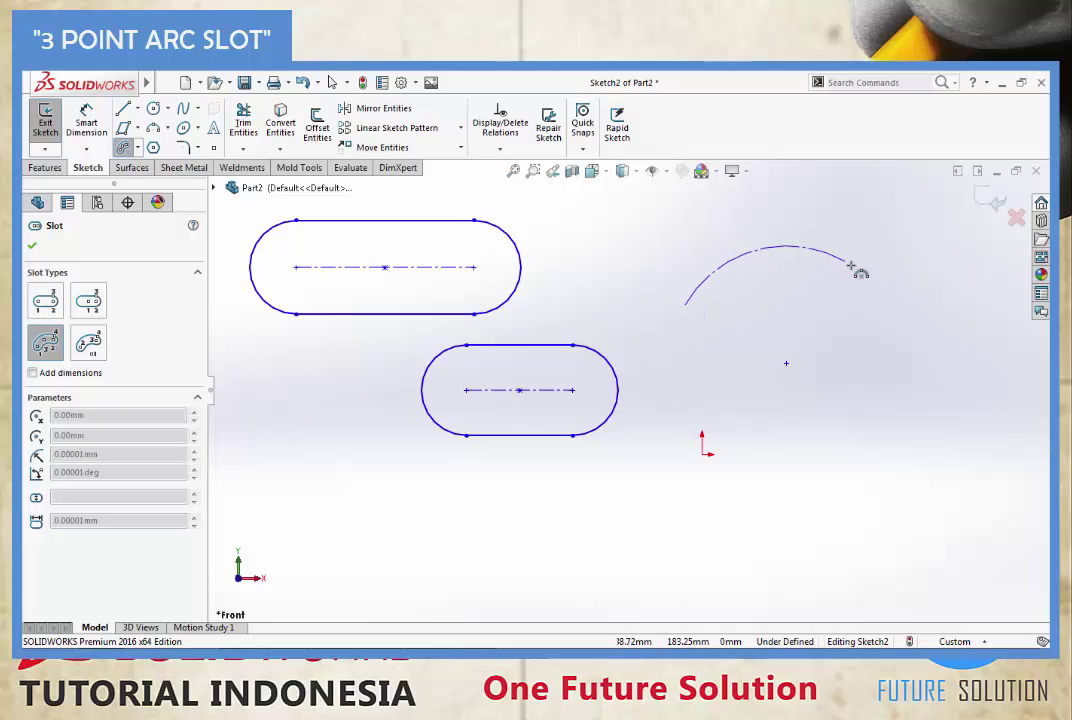
pyautogui.click(881, 290)
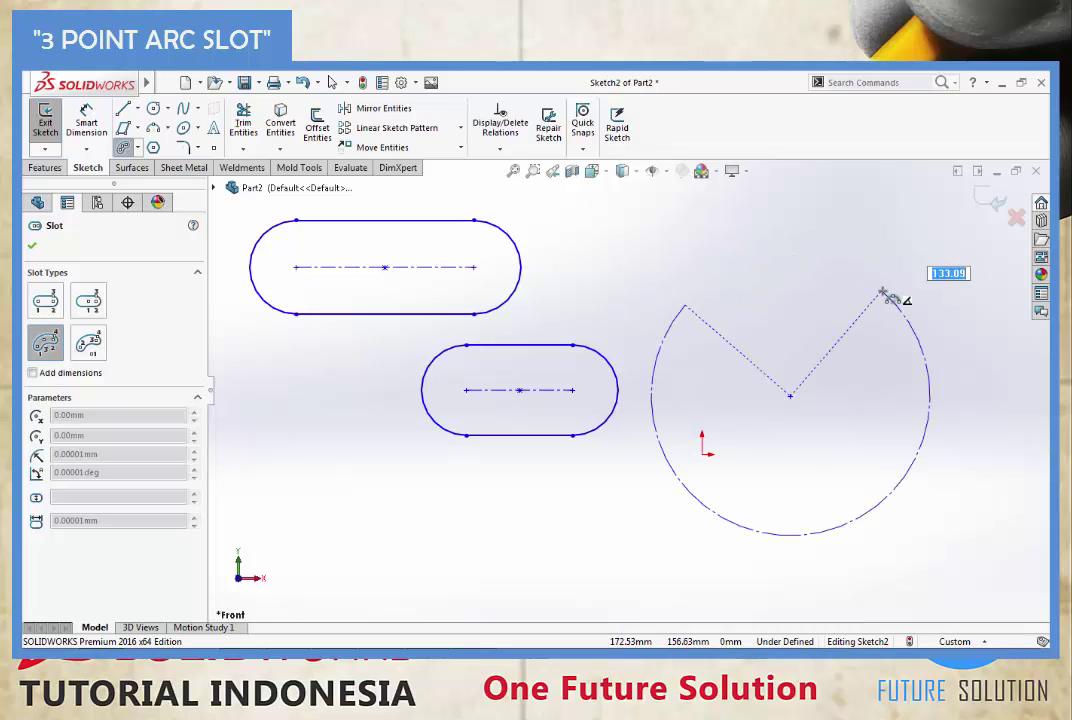
pyautogui.click(789, 260)
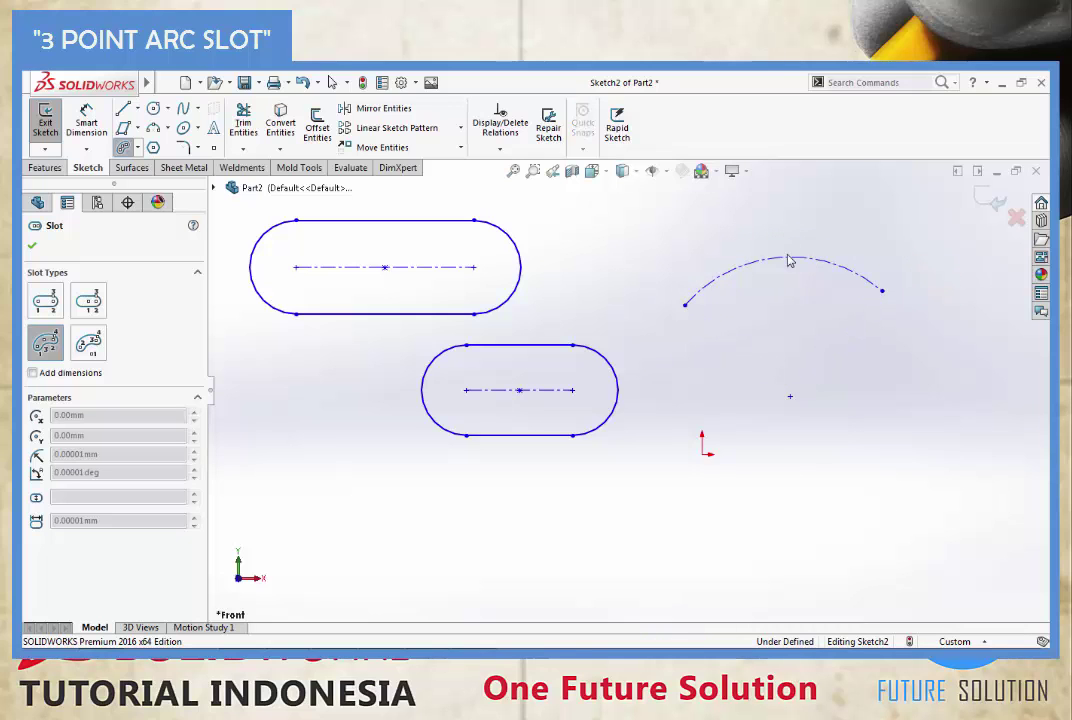
pyautogui.click(786, 231)
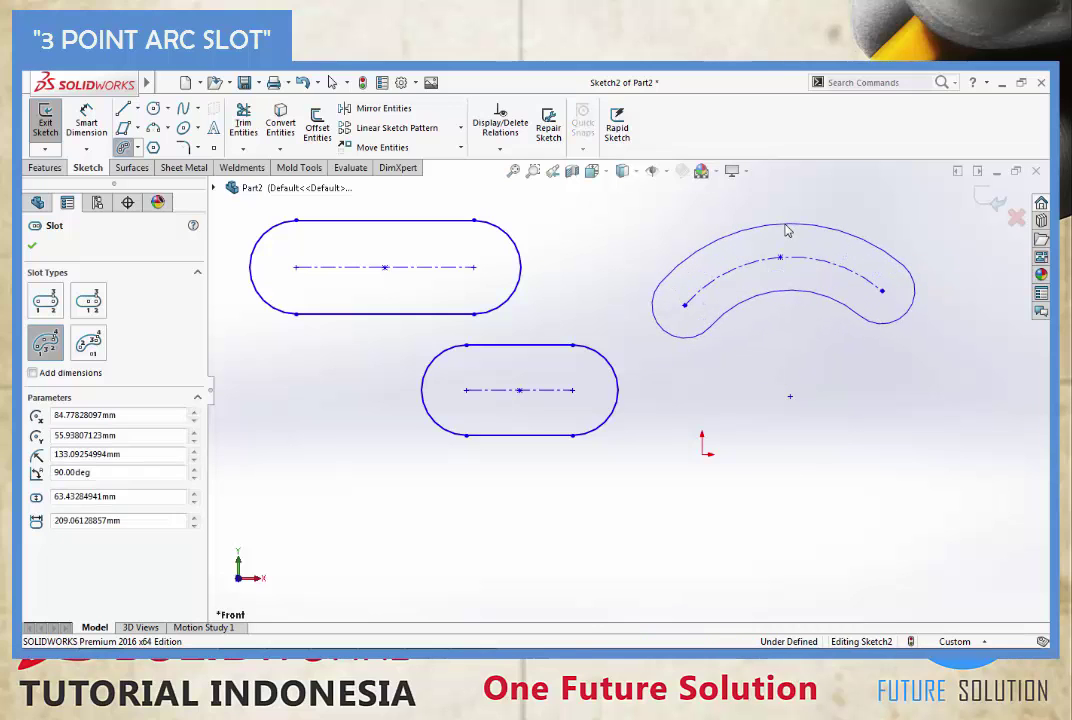
pyautogui.click(786, 231)
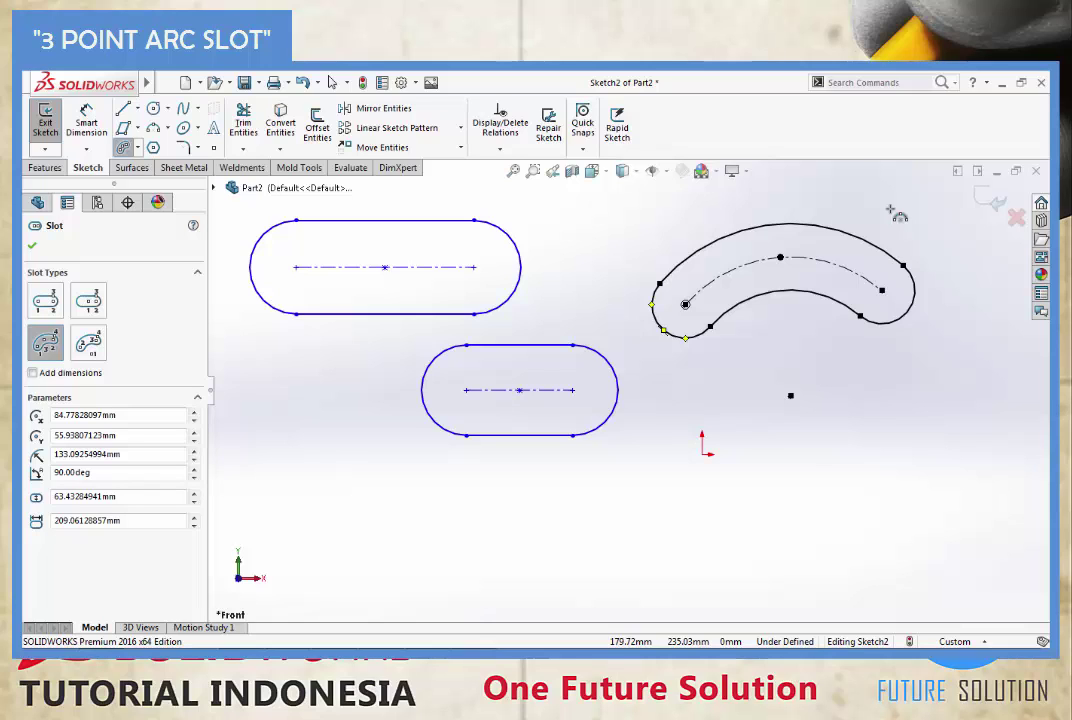
pyautogui.press('Escape')
pyautogui.press('Escape')
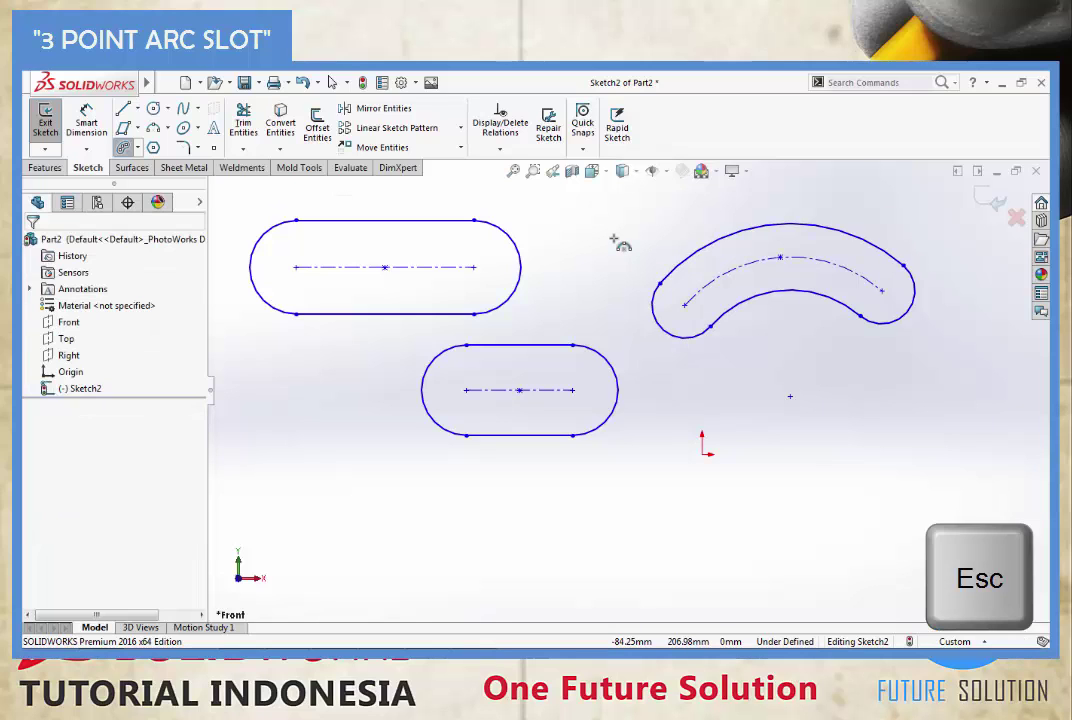
pyautogui.press('Escape')
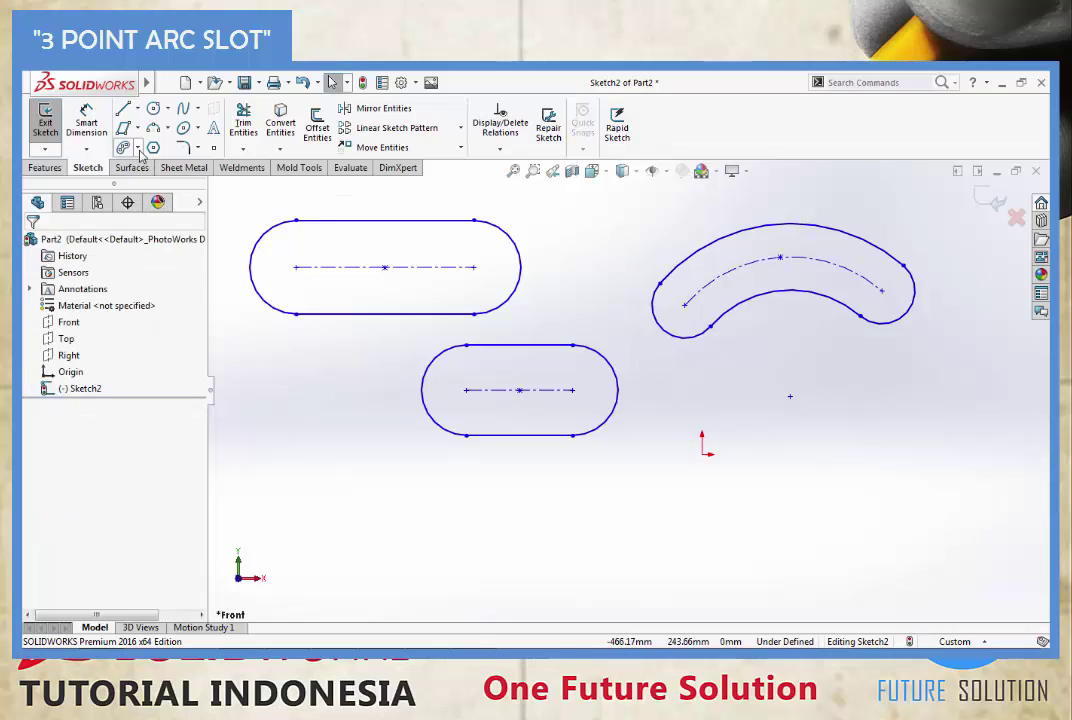
# - Draw a small centre-point arc slot below and to the right of the origin
pyautogui.click(139, 149)
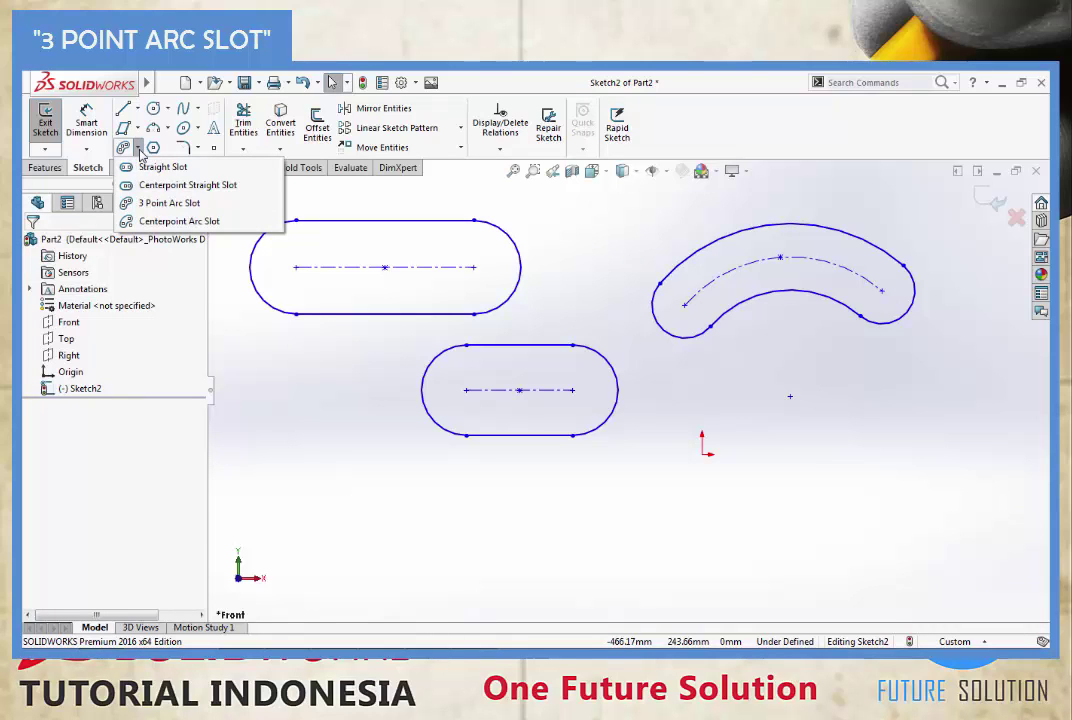
pyautogui.click(155, 222)
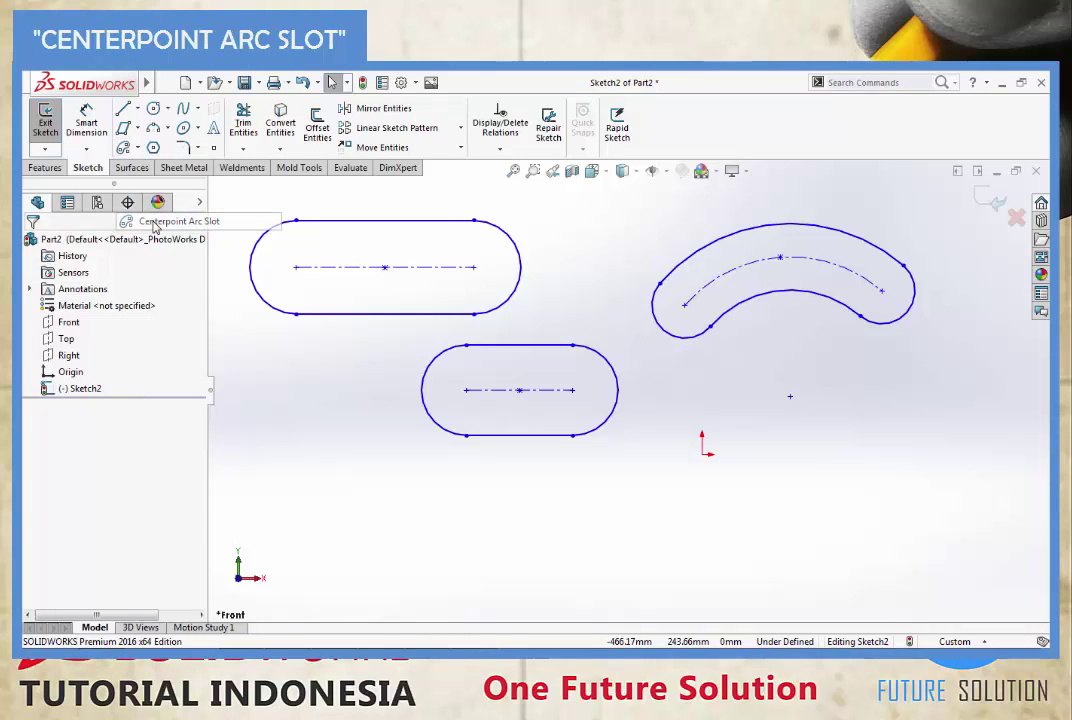
pyautogui.click(759, 525)
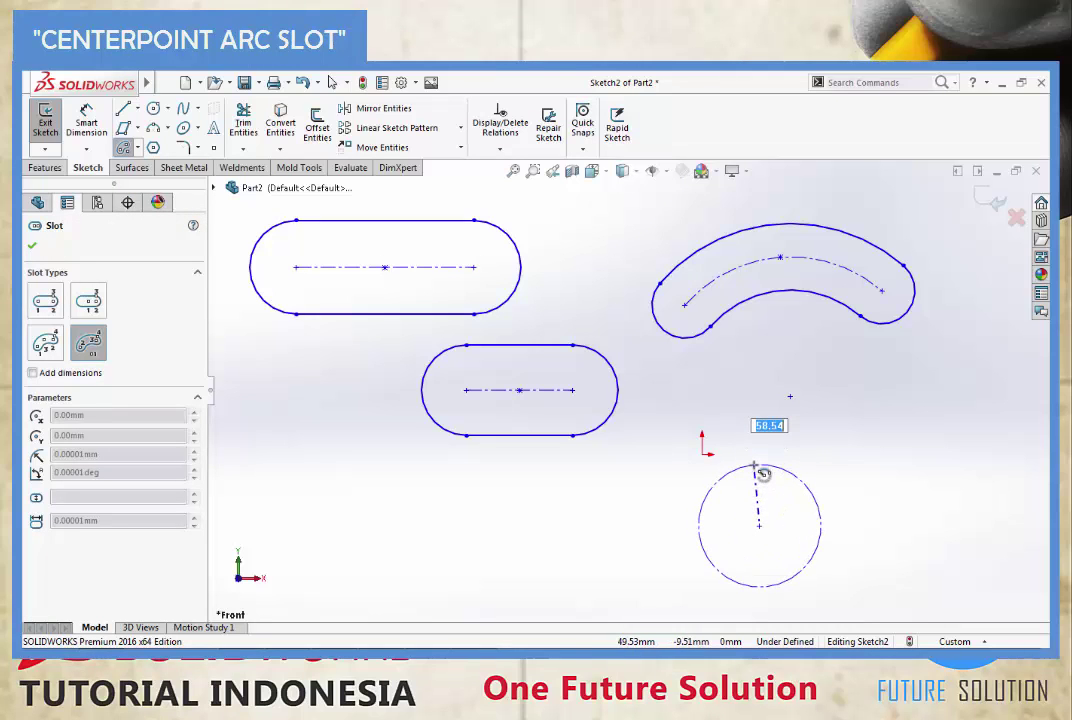
pyautogui.click(755, 466)
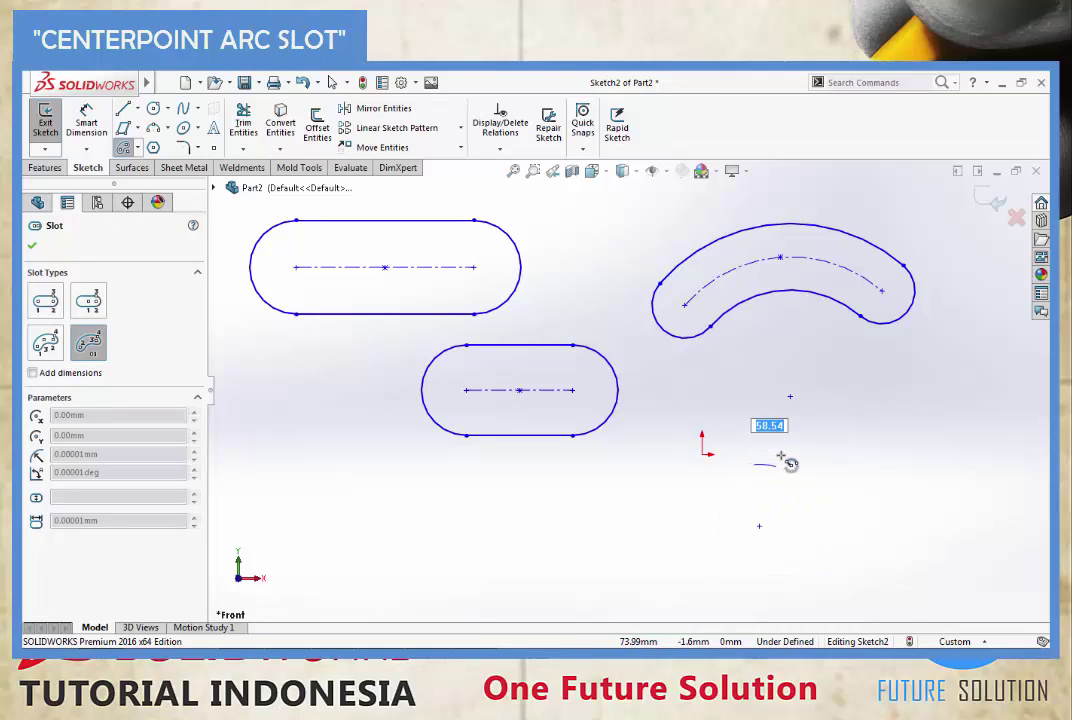
pyautogui.click(840, 518)
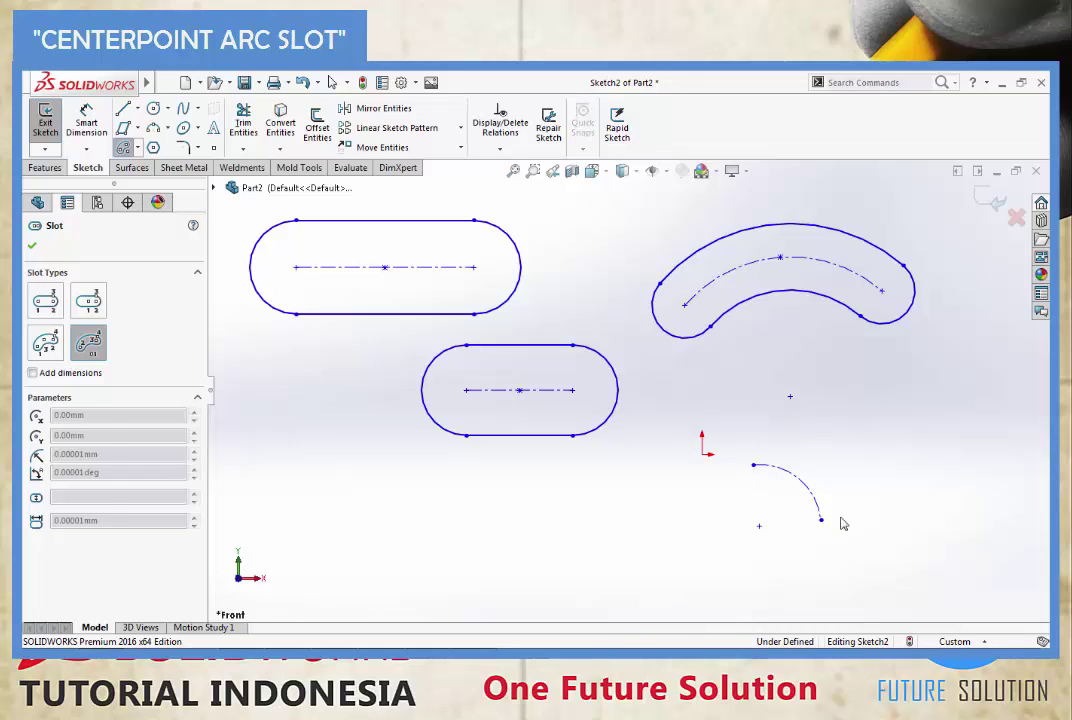
pyautogui.click(836, 505)
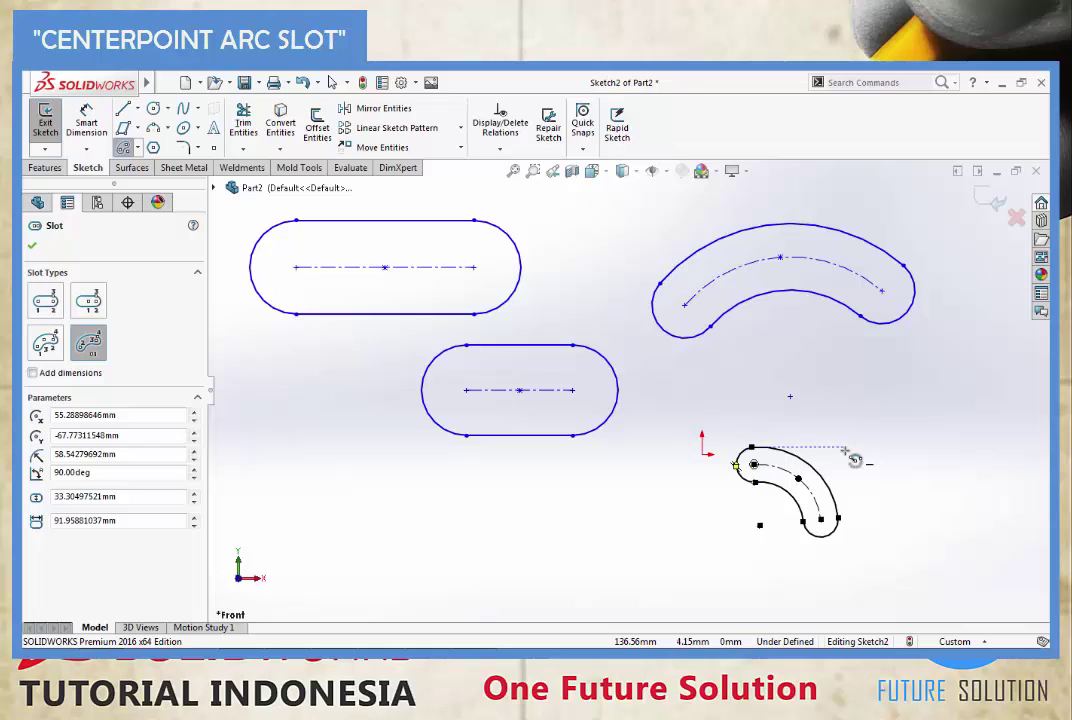
# - Exit the slot tool and box-select all the slot geometry in the sketch
pyautogui.press('Escape')
pyautogui.press('Escape')
pyautogui.press('Escape')
pyautogui.scroll(3, 848, 455)
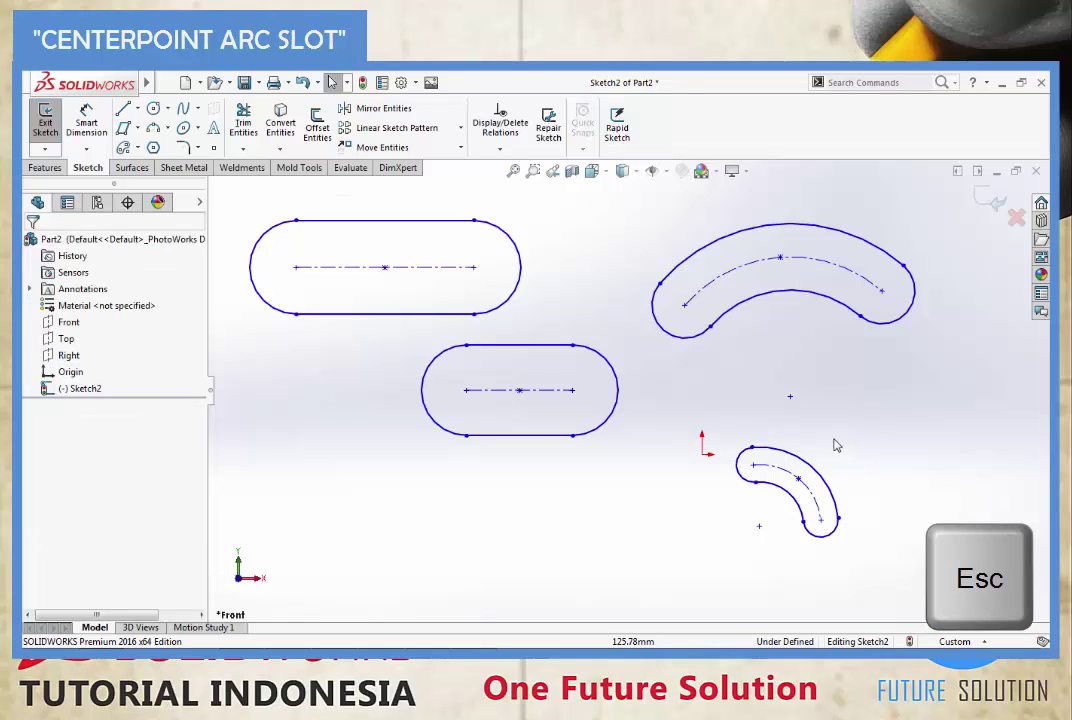
pyautogui.moveTo(320, 212)
pyautogui.mouseDown()
pyautogui.moveTo(829, 502)
pyautogui.moveTo(895, 561)
pyautogui.mouseUp()
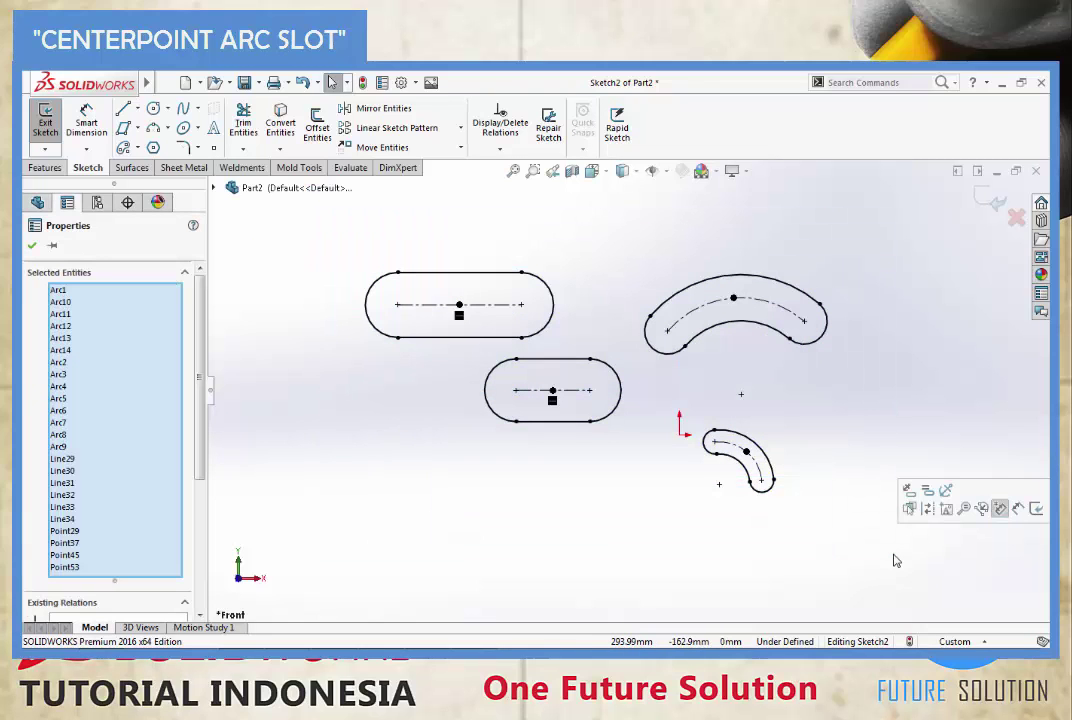
# - Delete the selected slots and draw two side-by-side centre-radius circles above-left of the origin
pyautogui.press('Delete')
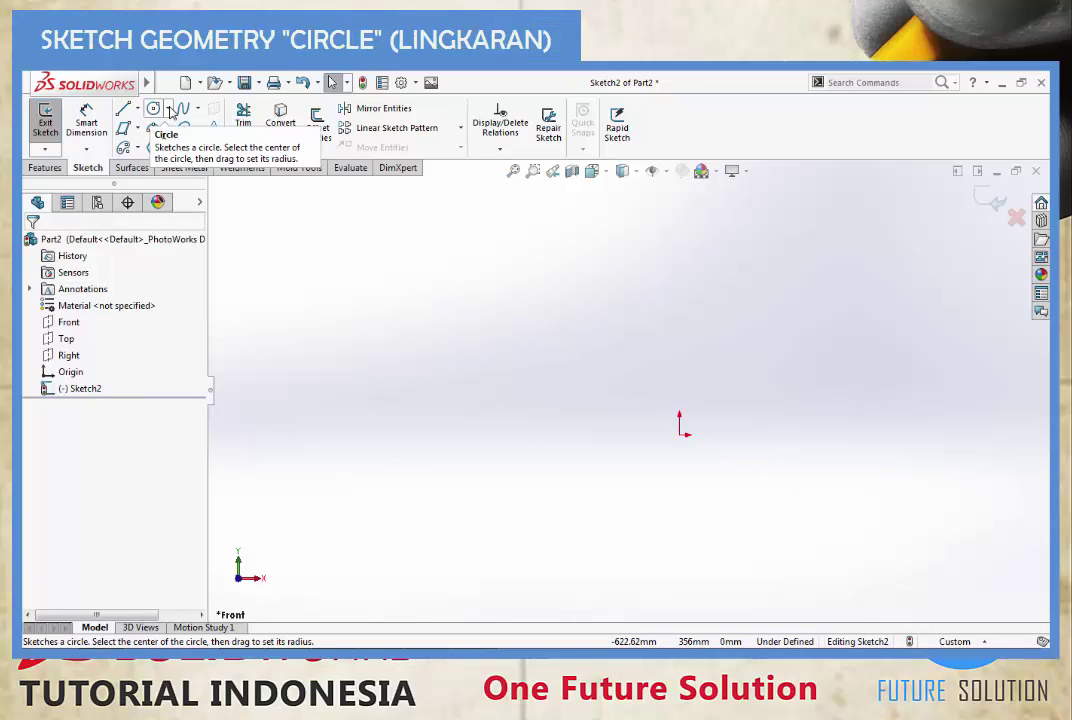
pyautogui.click(170, 110)
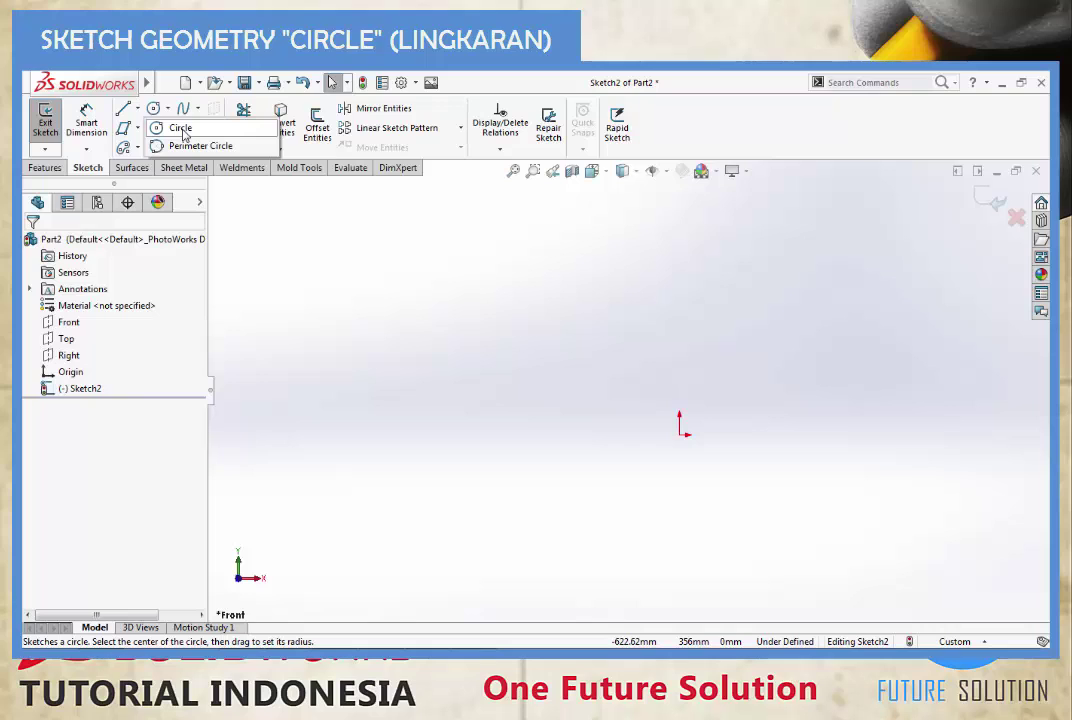
pyautogui.click(180, 128)
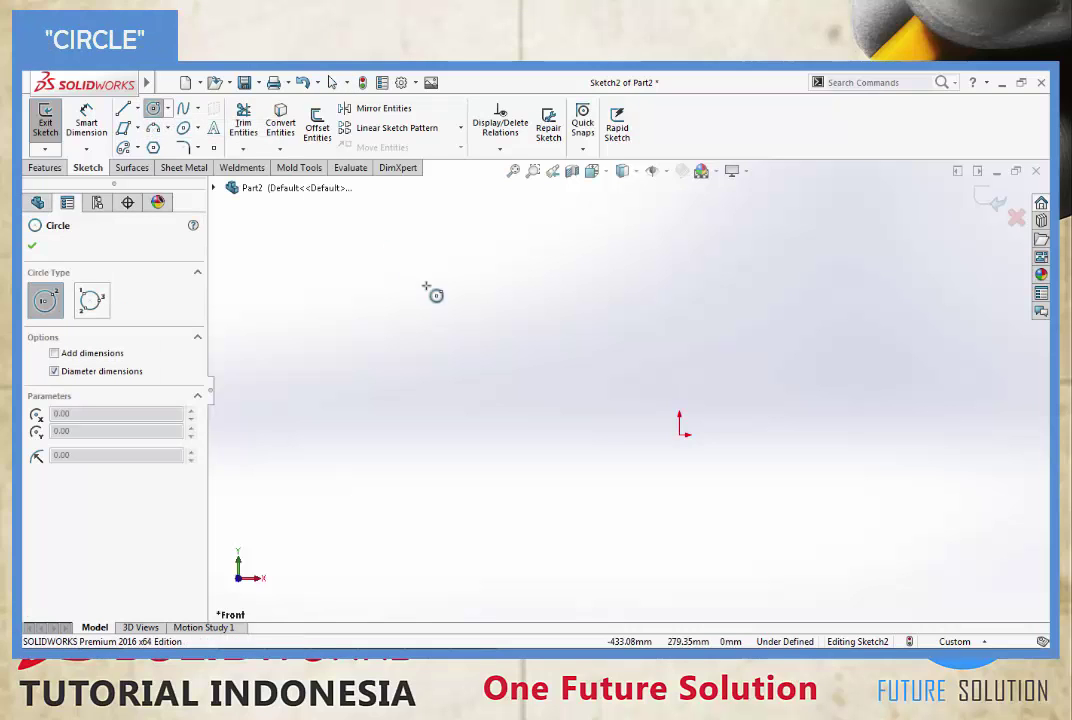
pyautogui.click(490, 345)
pyautogui.click(531, 320)
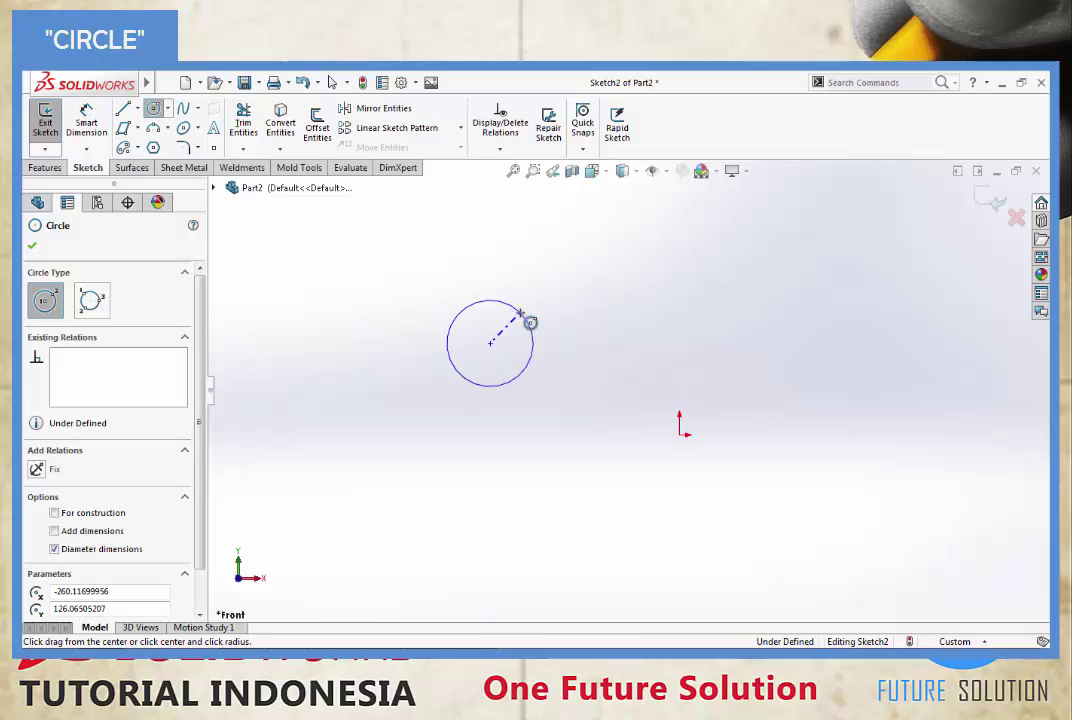
pyautogui.click(603, 347)
pyautogui.click(633, 317)
pyautogui.press('Escape')
pyautogui.press('Escape')
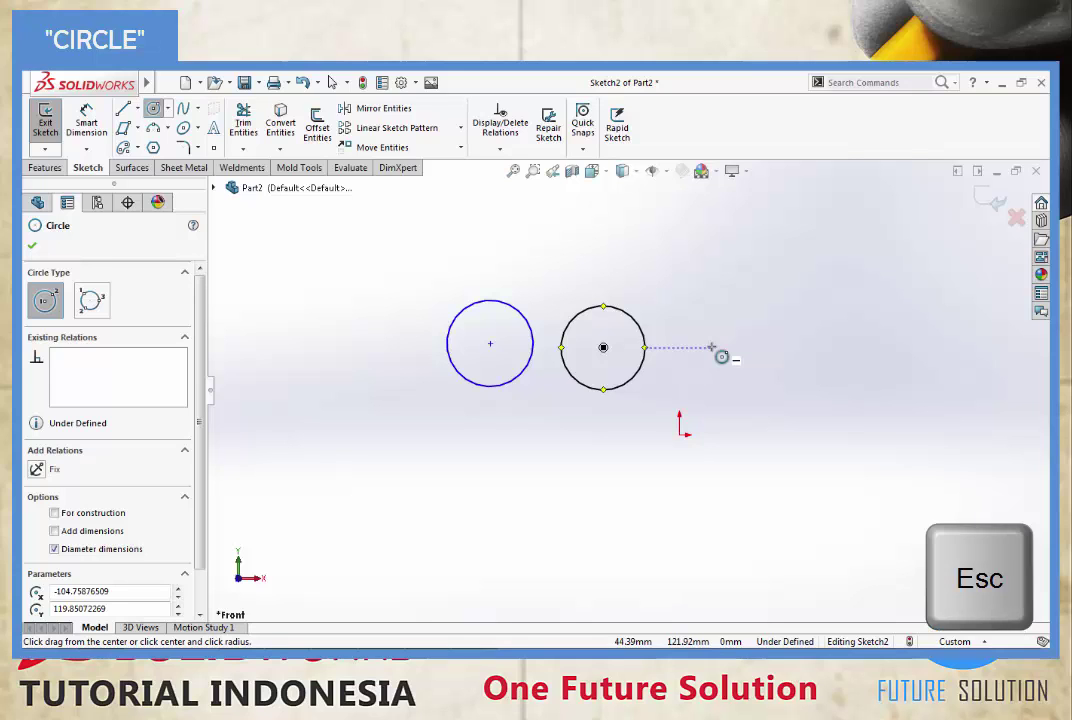
pyautogui.press('Escape')
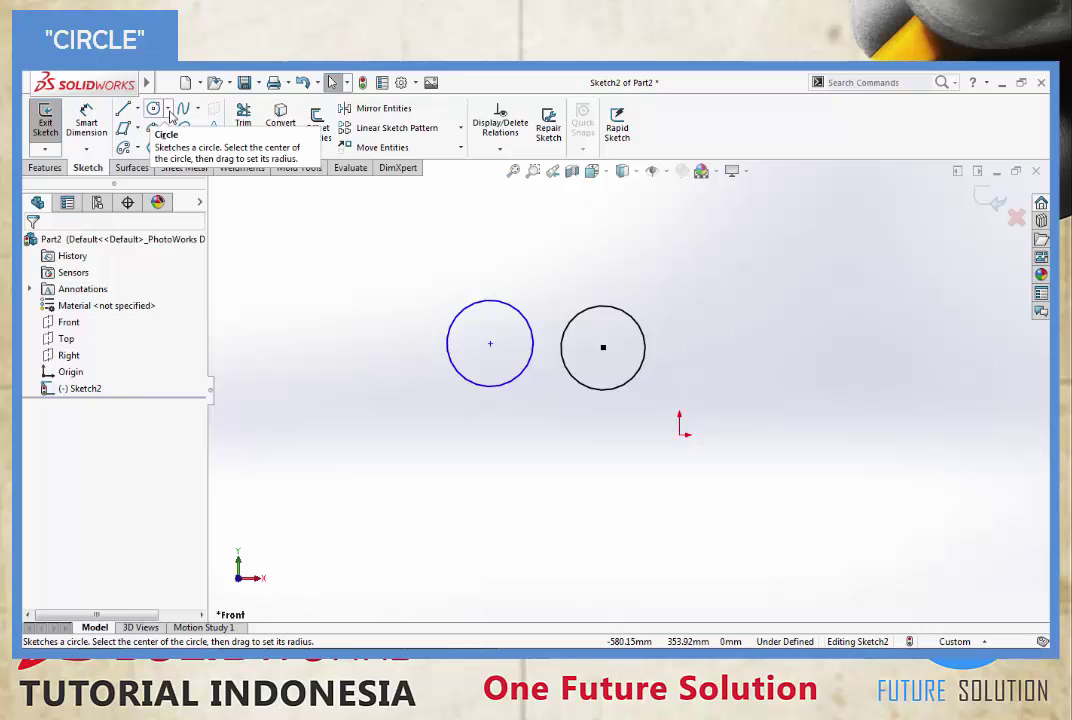
# - Draw a perimeter circle of radius about 75.97 through three points right of the others
pyautogui.click(169, 110)
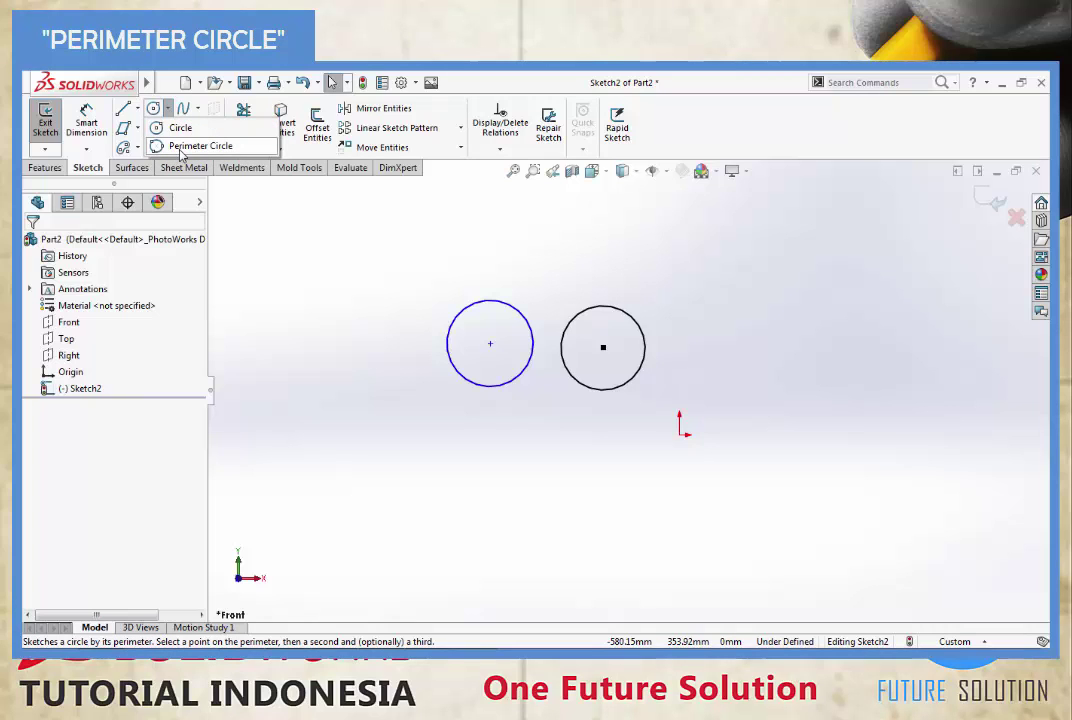
pyautogui.click(182, 148)
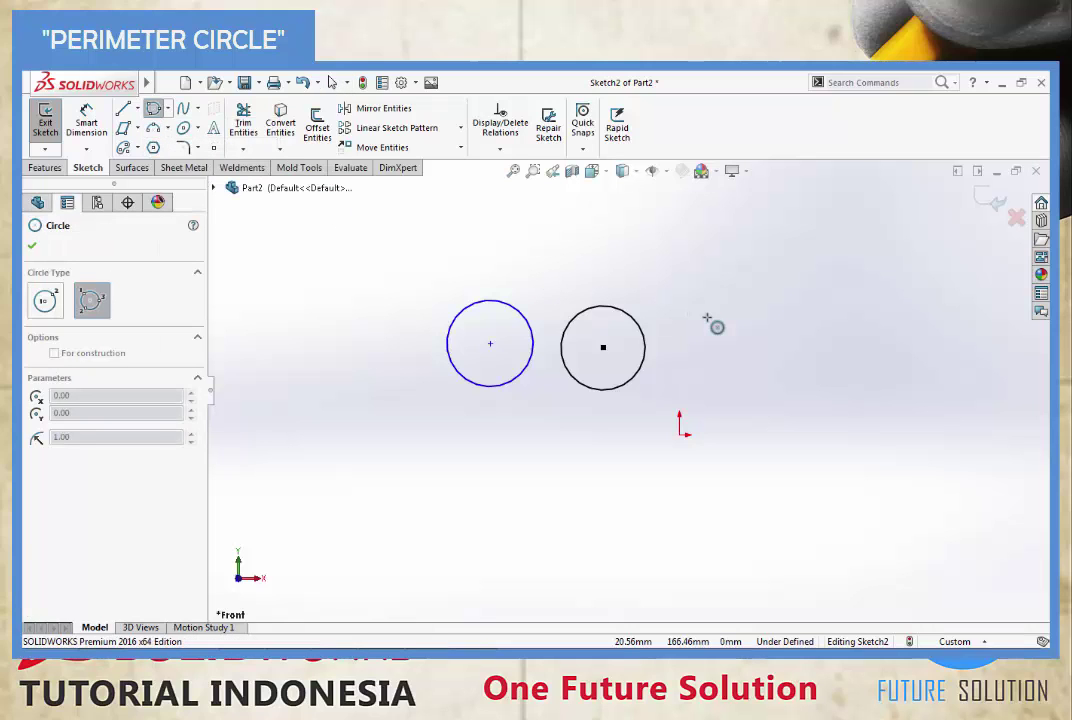
pyautogui.click(768, 314)
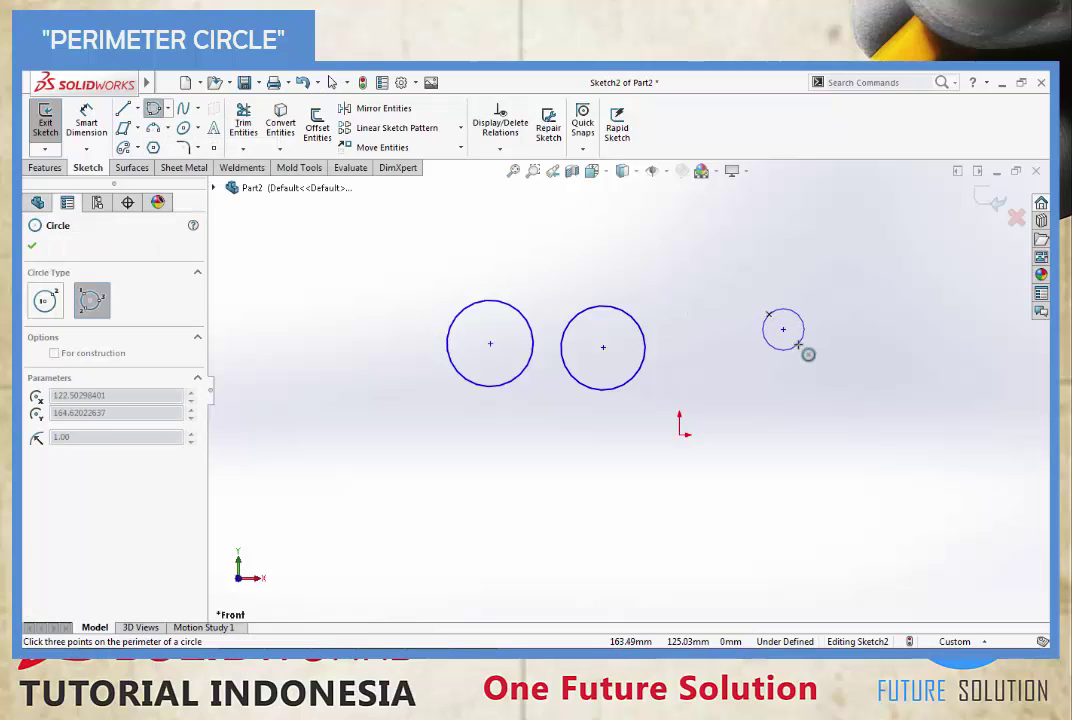
pyautogui.click(858, 361)
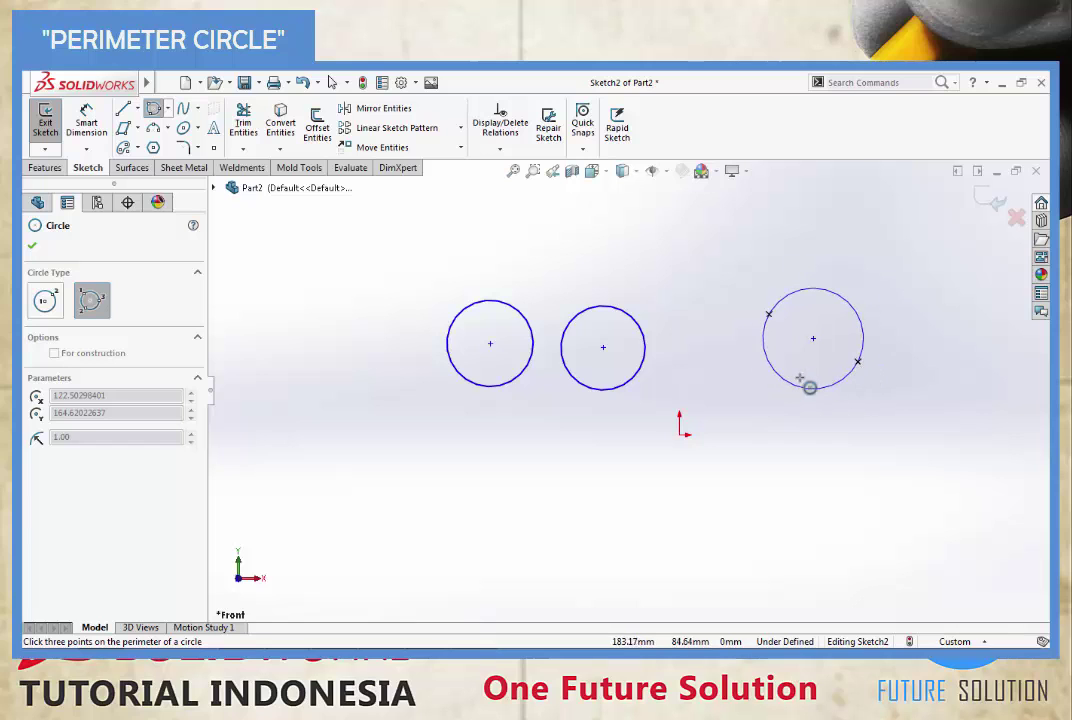
pyautogui.click(773, 407)
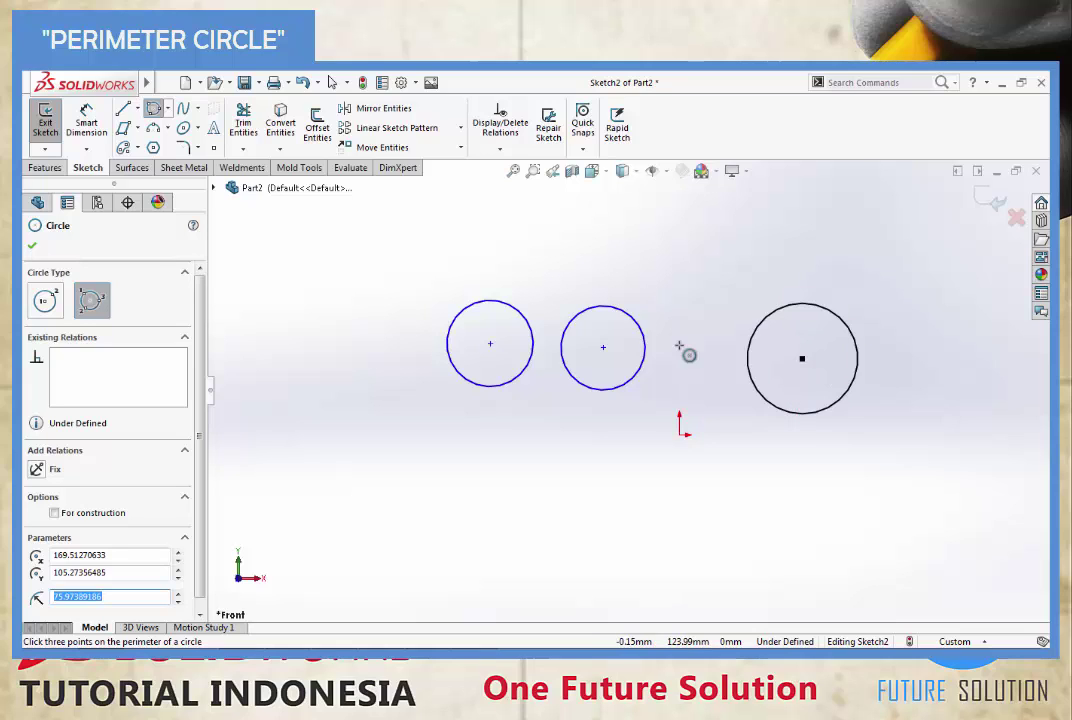
pyautogui.press('Escape')
pyautogui.press('Escape')
pyautogui.press('Escape')
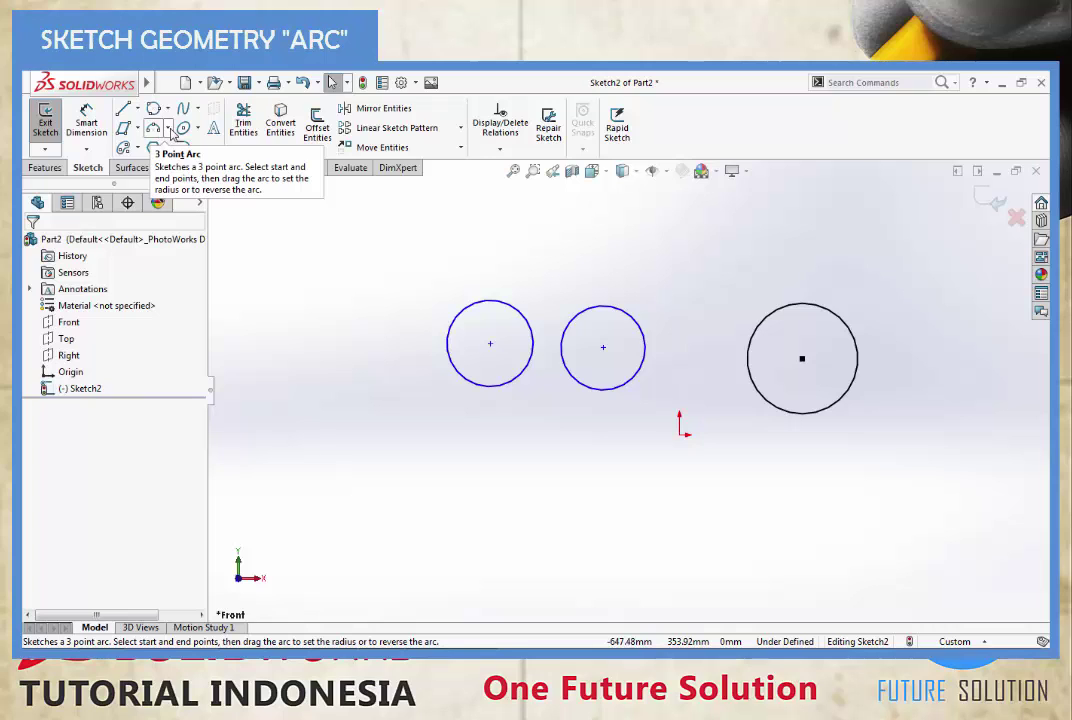
# - Draw a centre-point arc curving above its centre at the upper left of the sketch
pyautogui.click(170, 130)
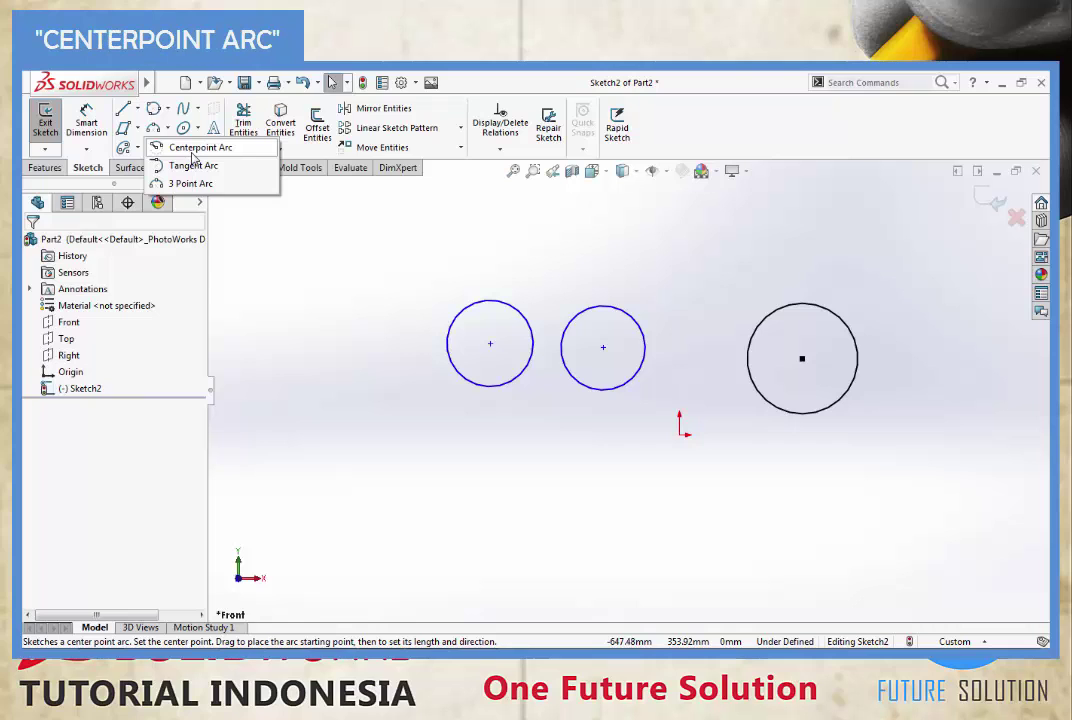
pyautogui.click(194, 150)
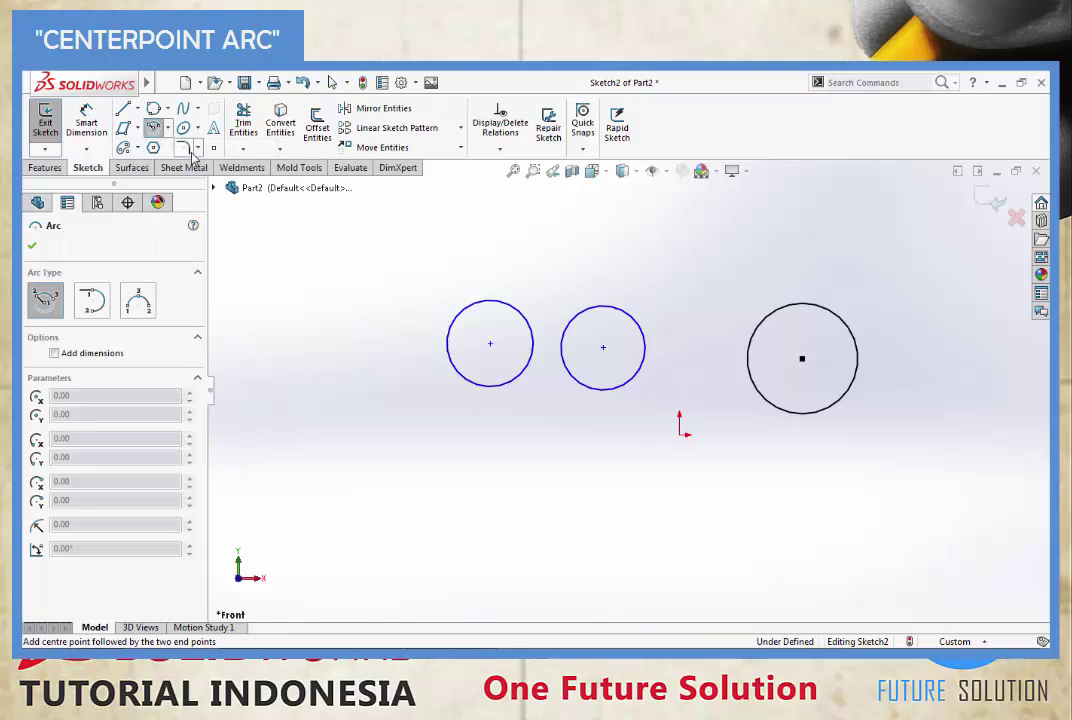
pyautogui.click(309, 287)
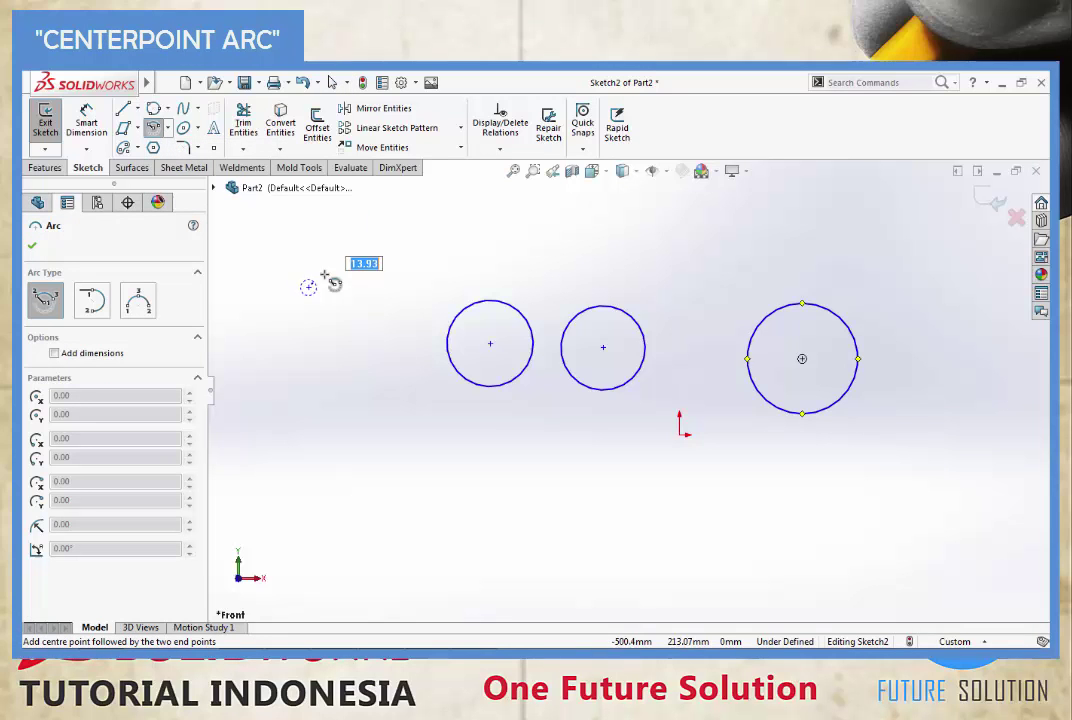
pyautogui.click(410, 261)
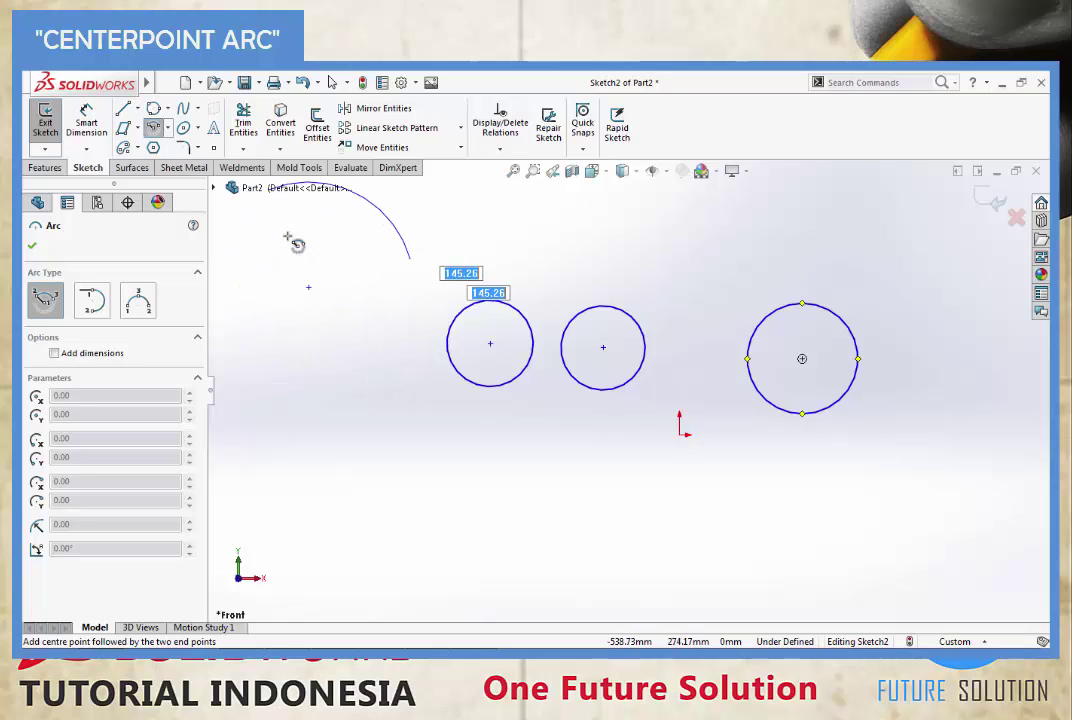
pyautogui.scroll(1, 288, 240)
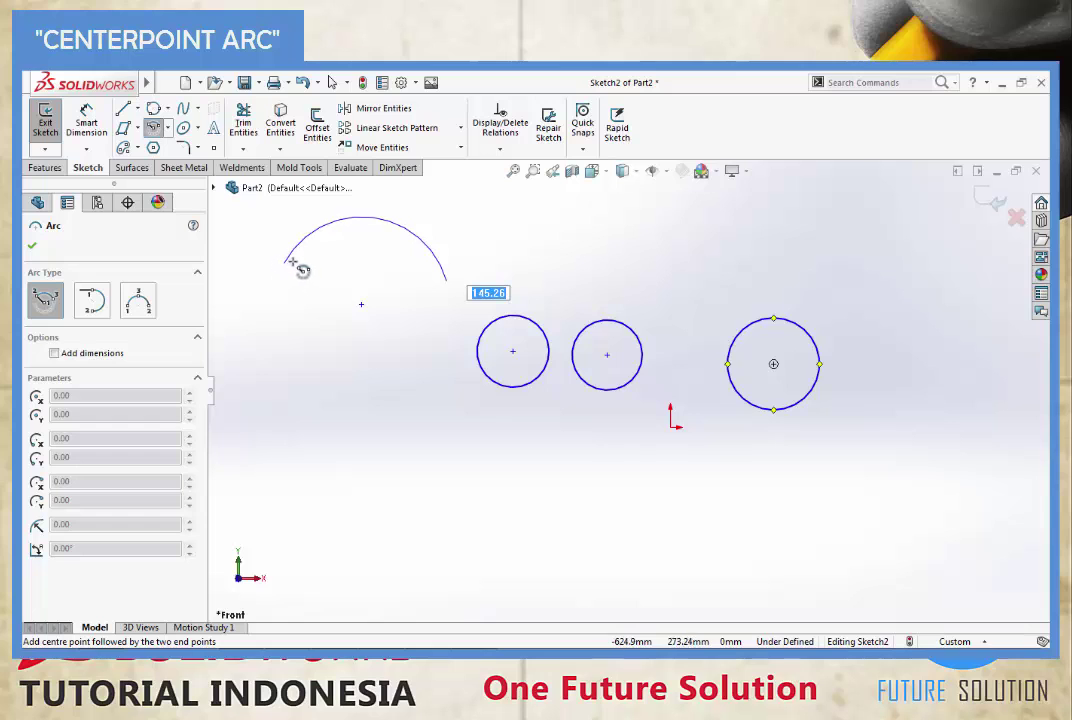
pyautogui.click(297, 247)
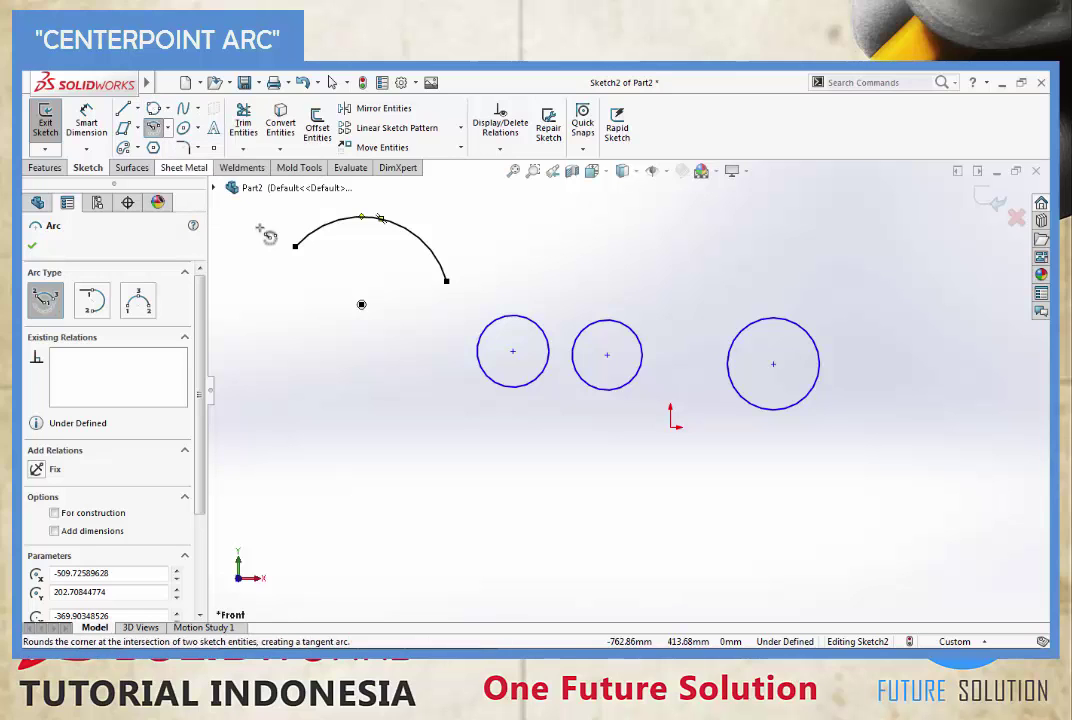
pyautogui.press('Escape')
pyautogui.press('Escape')
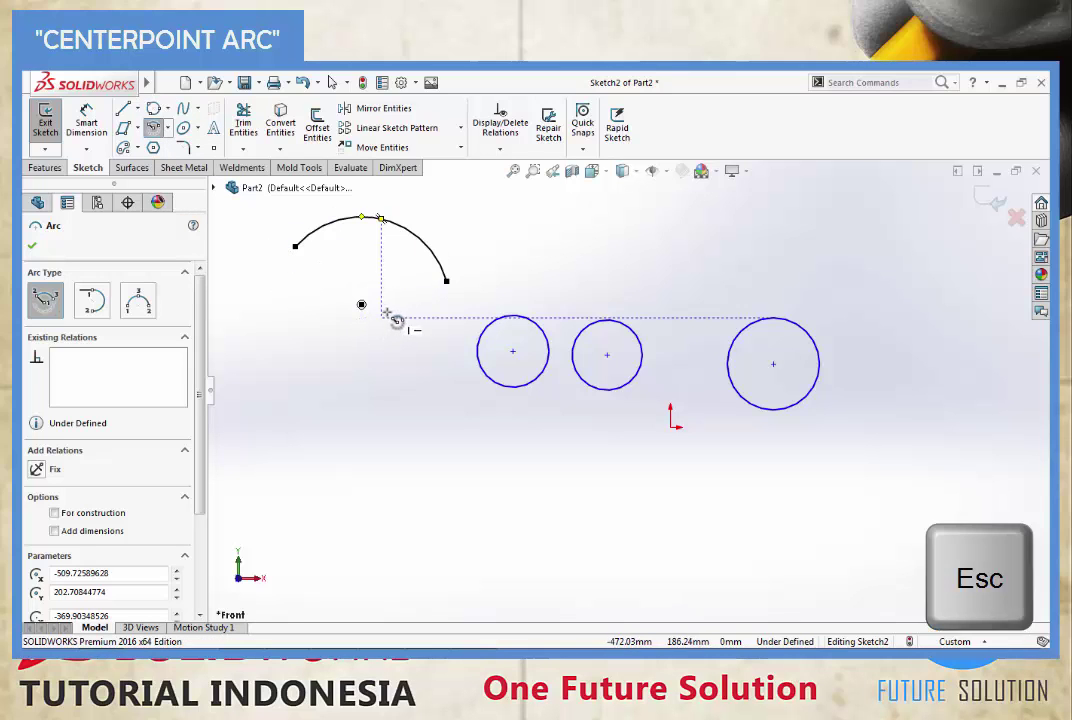
pyautogui.press('Escape')
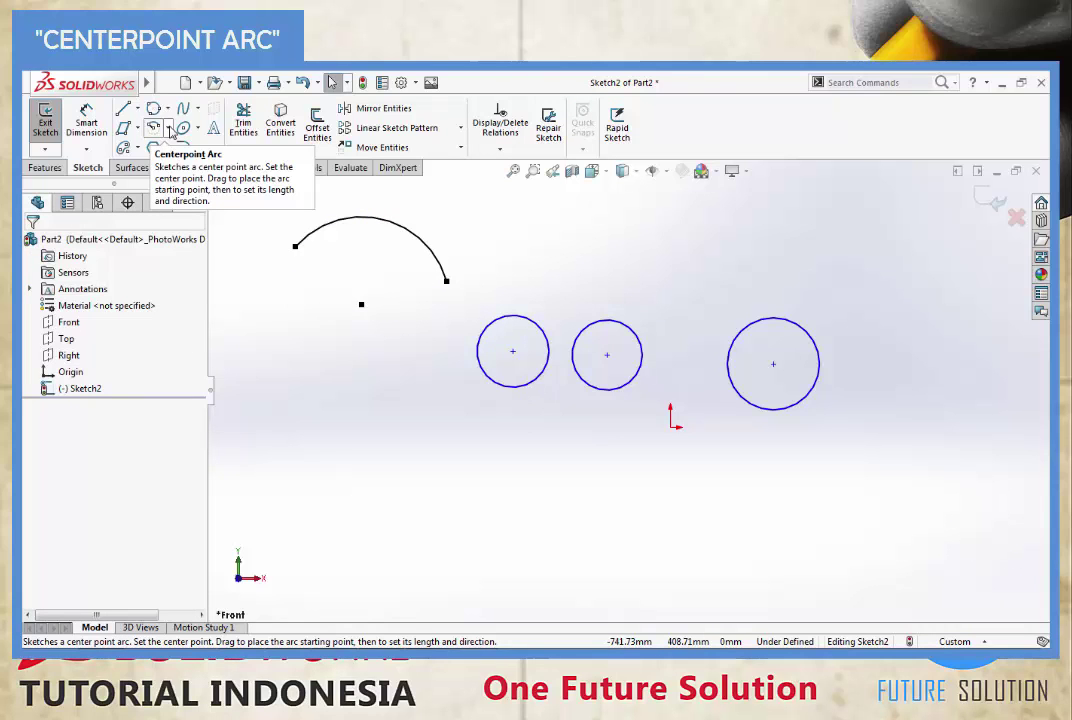
# - Draw a tangent arc from the centre-point arc's left end, sweeping down below it
pyautogui.click(169, 130)
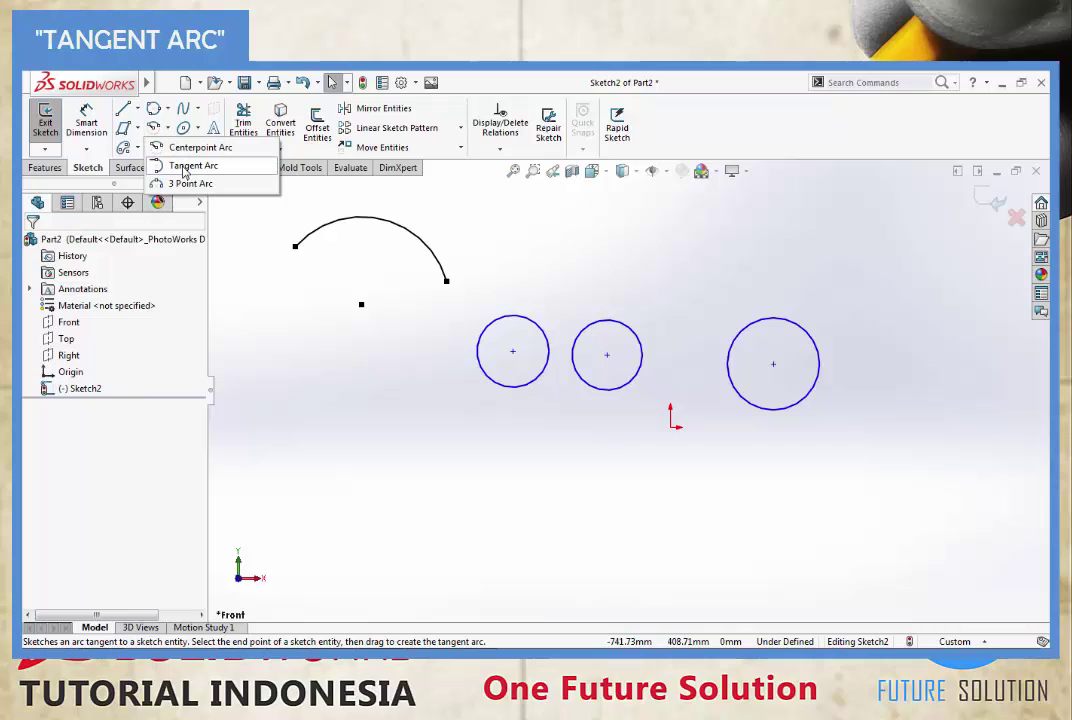
pyautogui.click(190, 166)
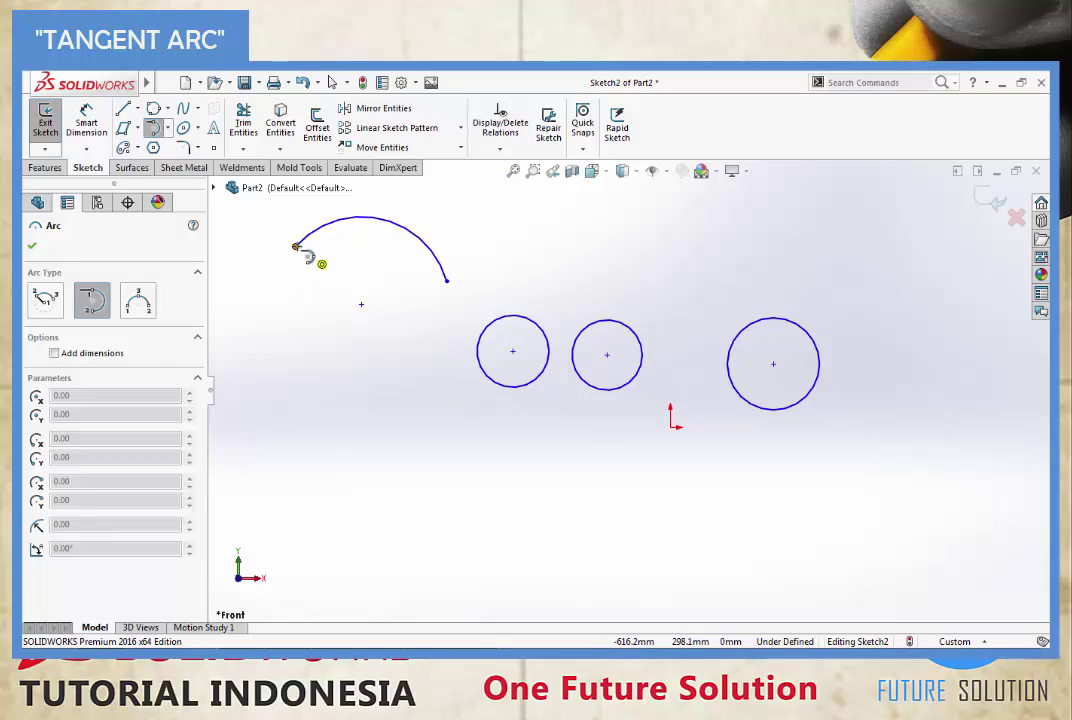
pyautogui.click(297, 247)
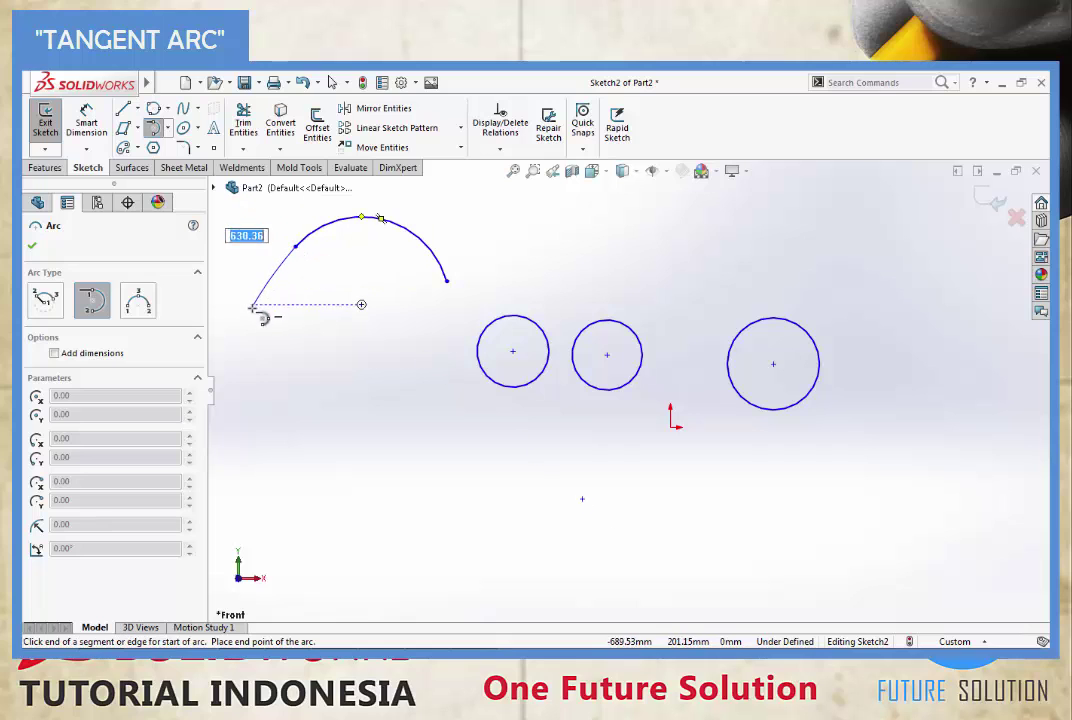
pyautogui.click(366, 380)
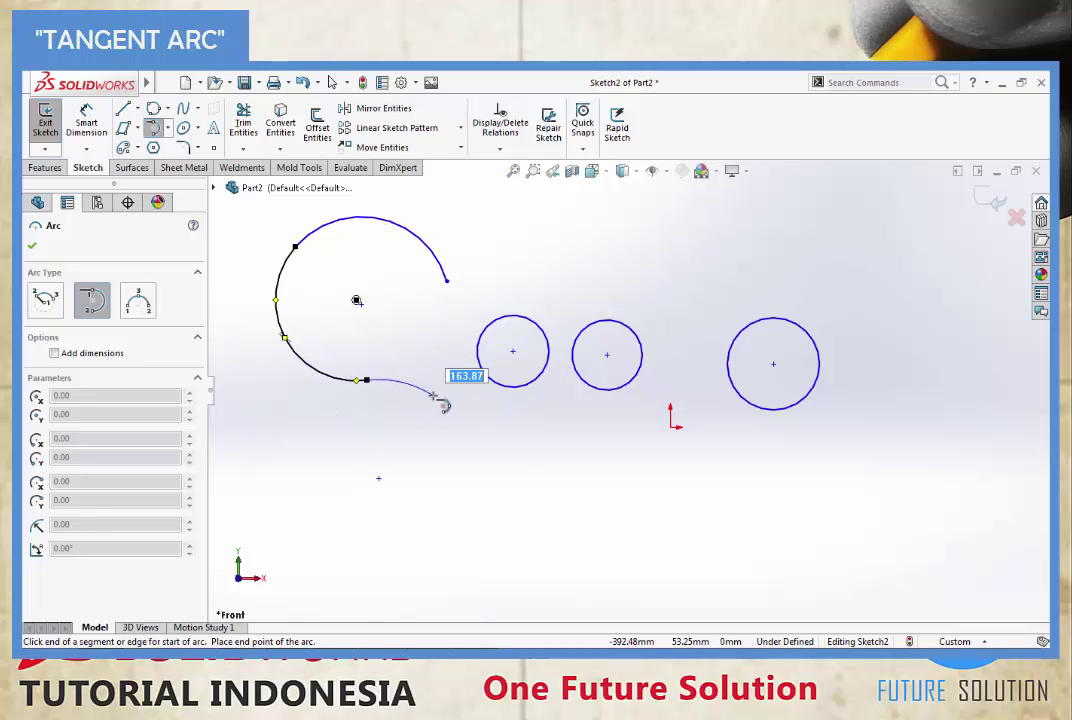
pyautogui.press('Escape')
pyautogui.press('Escape')
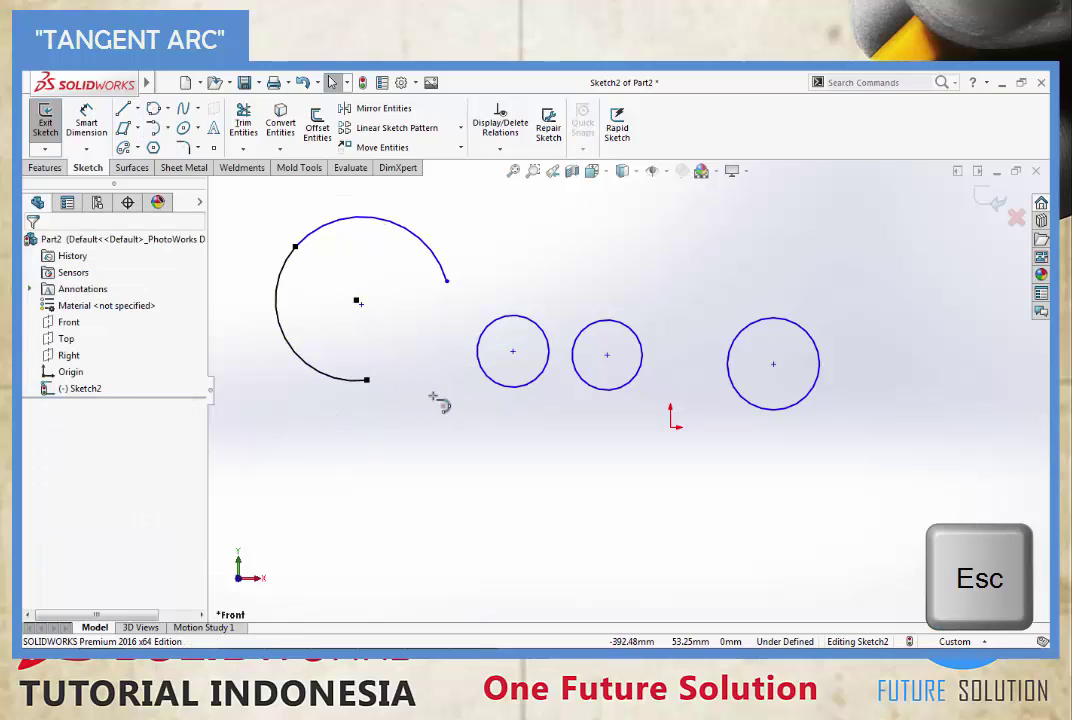
pyautogui.press('Escape')
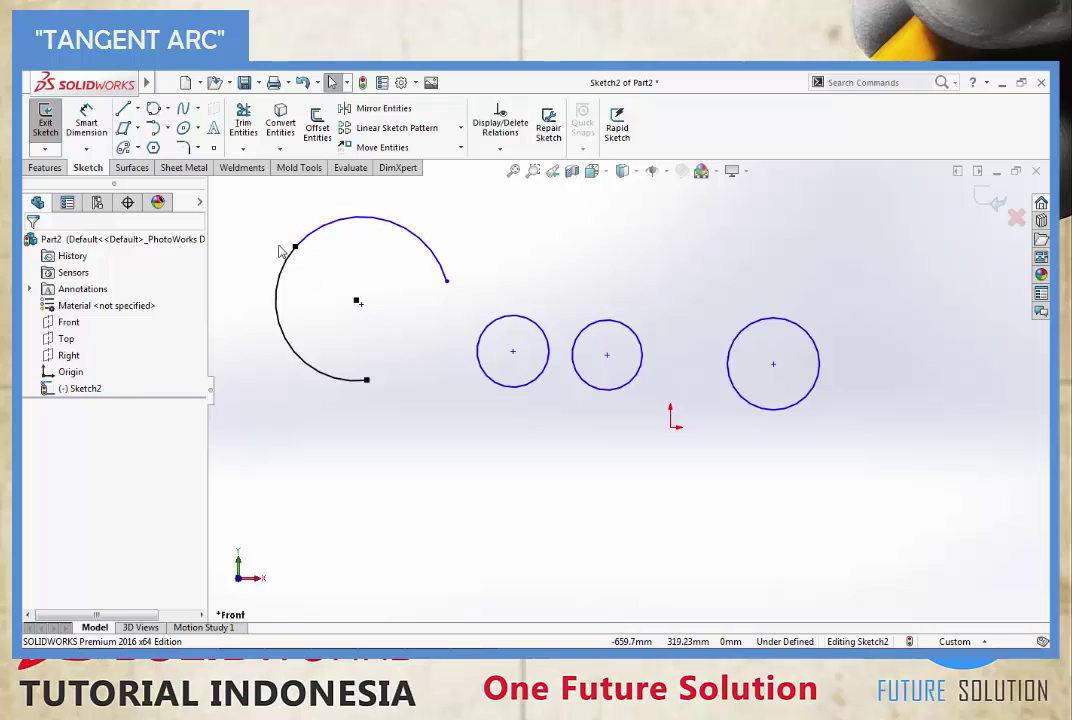
# - Draw a three-point arc above the right-hand circle
pyautogui.click(168, 129)
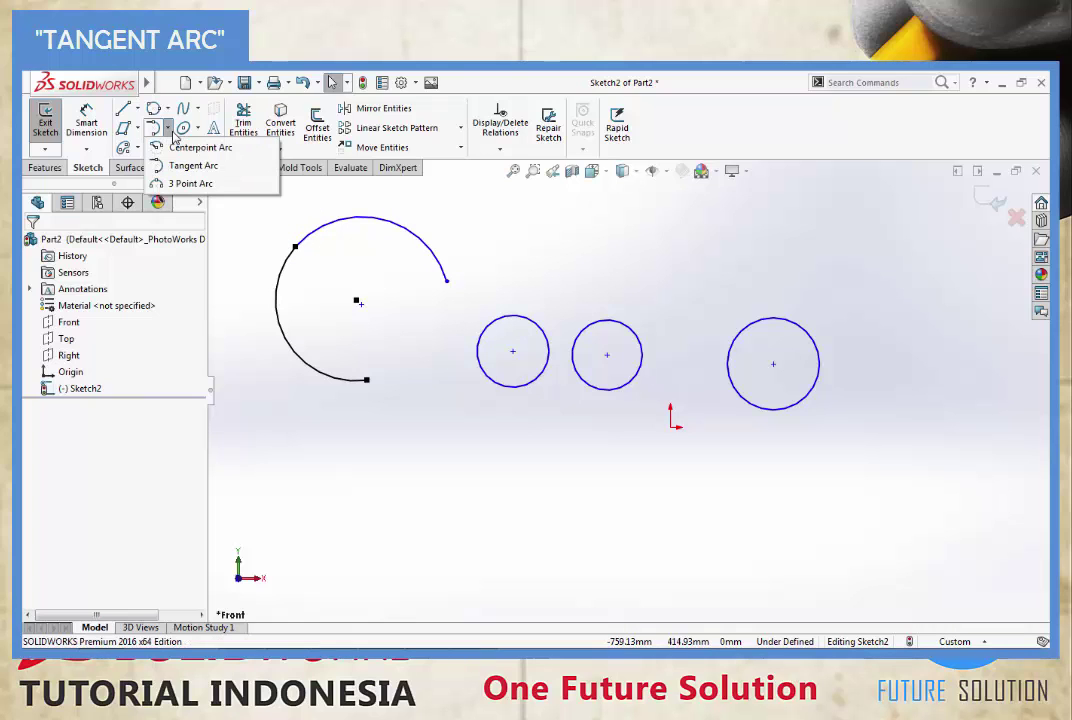
pyautogui.click(185, 184)
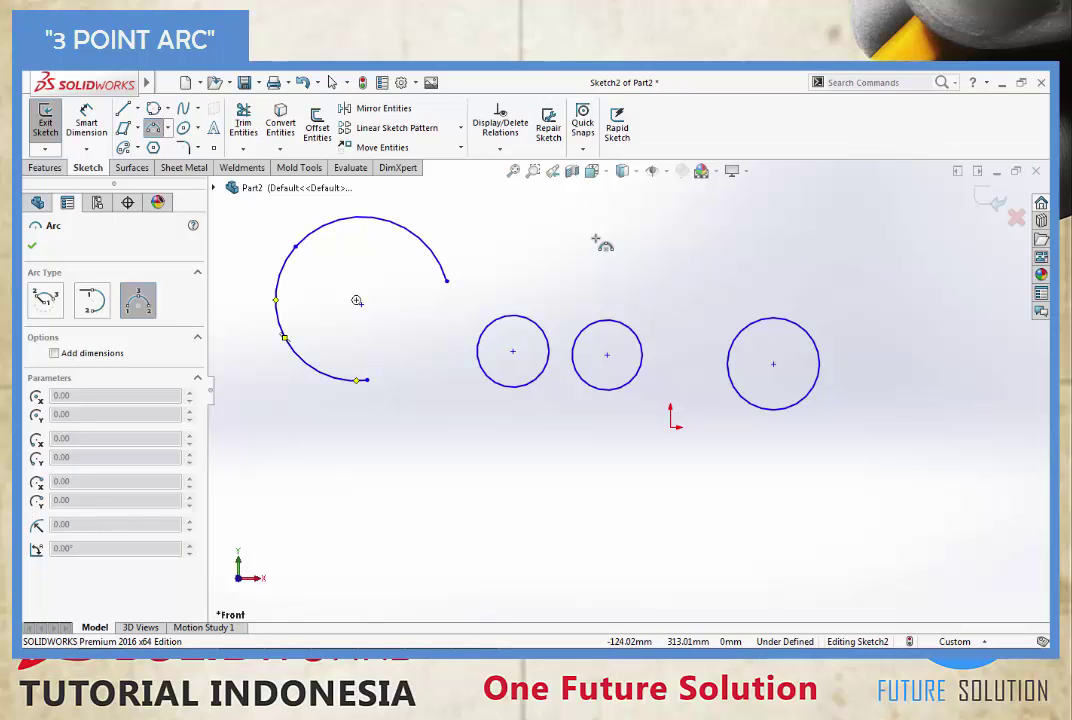
pyautogui.click(763, 284)
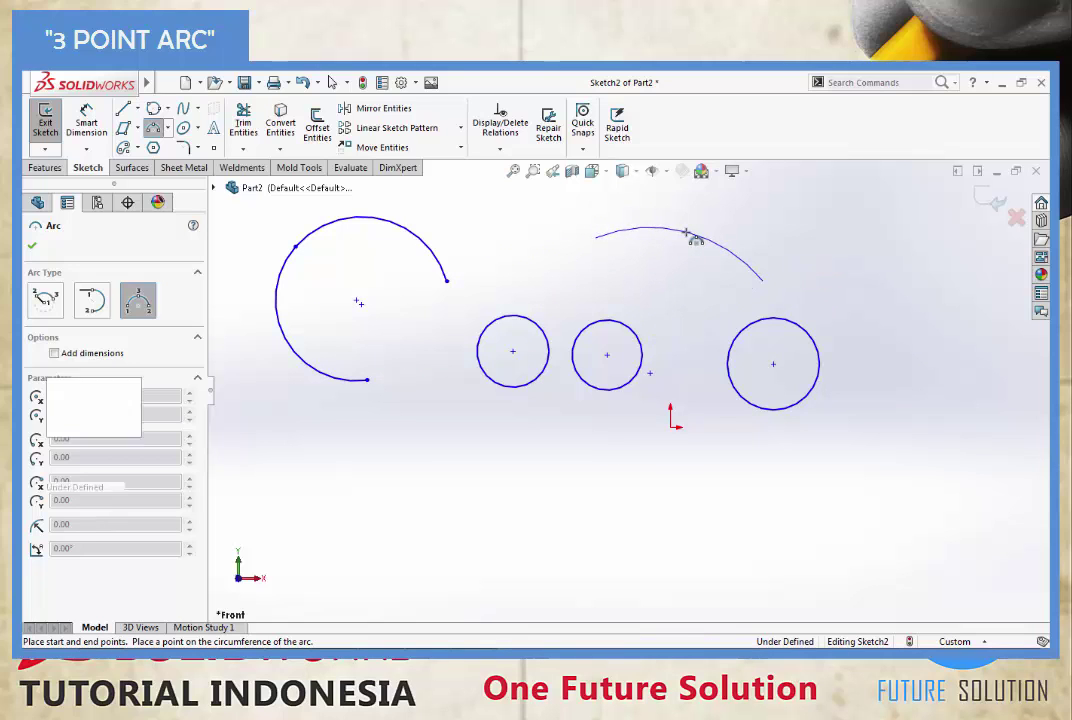
pyautogui.click(690, 233)
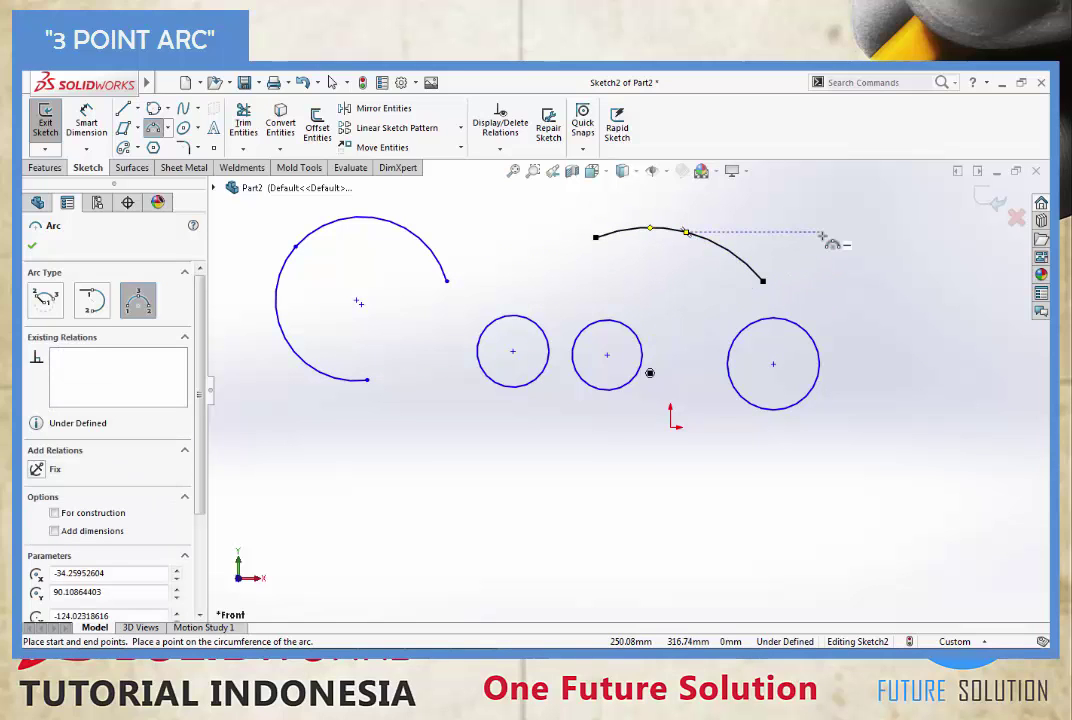
pyautogui.press('Escape')
pyautogui.press('Escape')
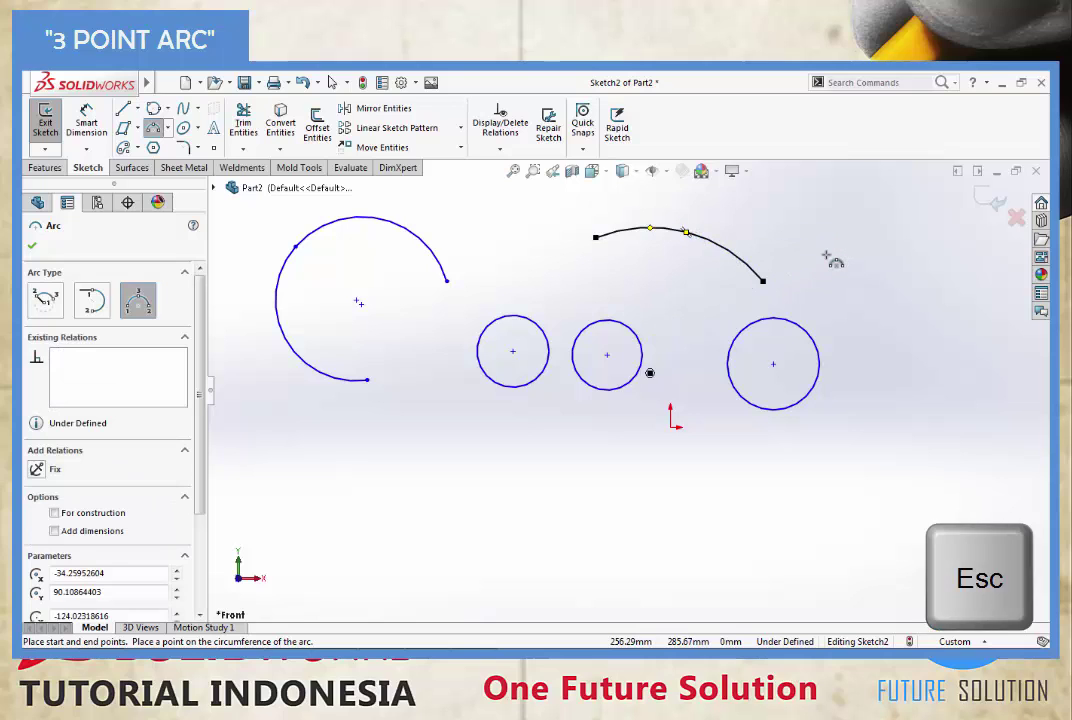
pyautogui.press('Escape')
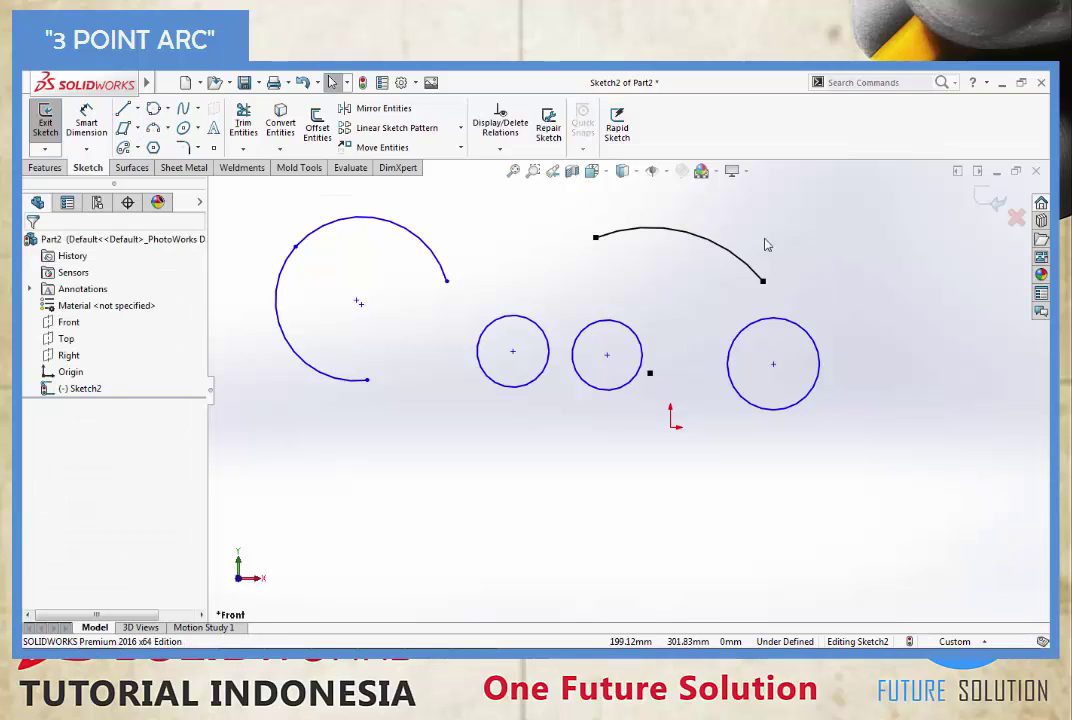
# - Fit the sketch in view and delete all the arcs and circles
pyautogui.press('z')
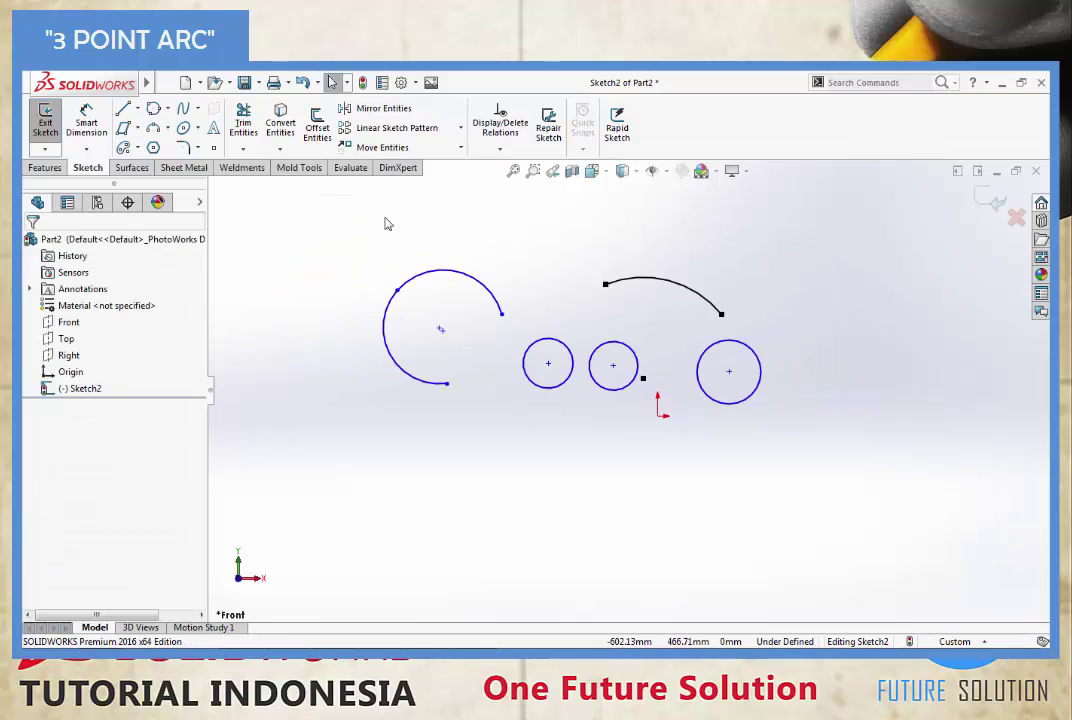
pyautogui.moveTo(314, 208); pyautogui.dragTo(840, 457)
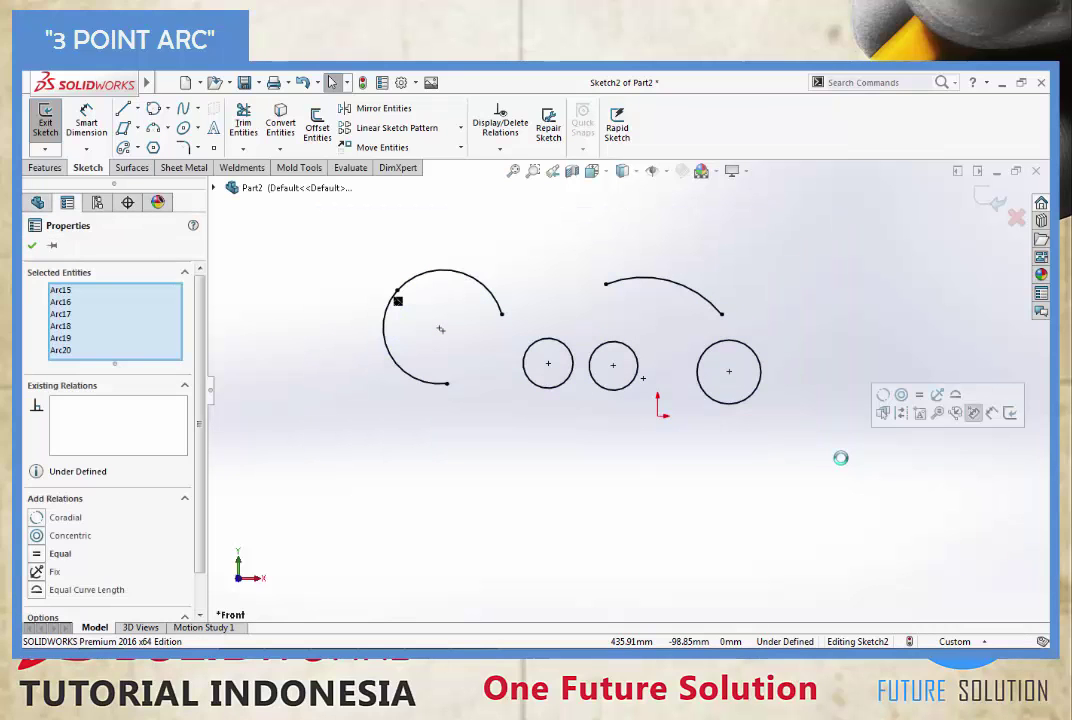
pyautogui.press('Delete')
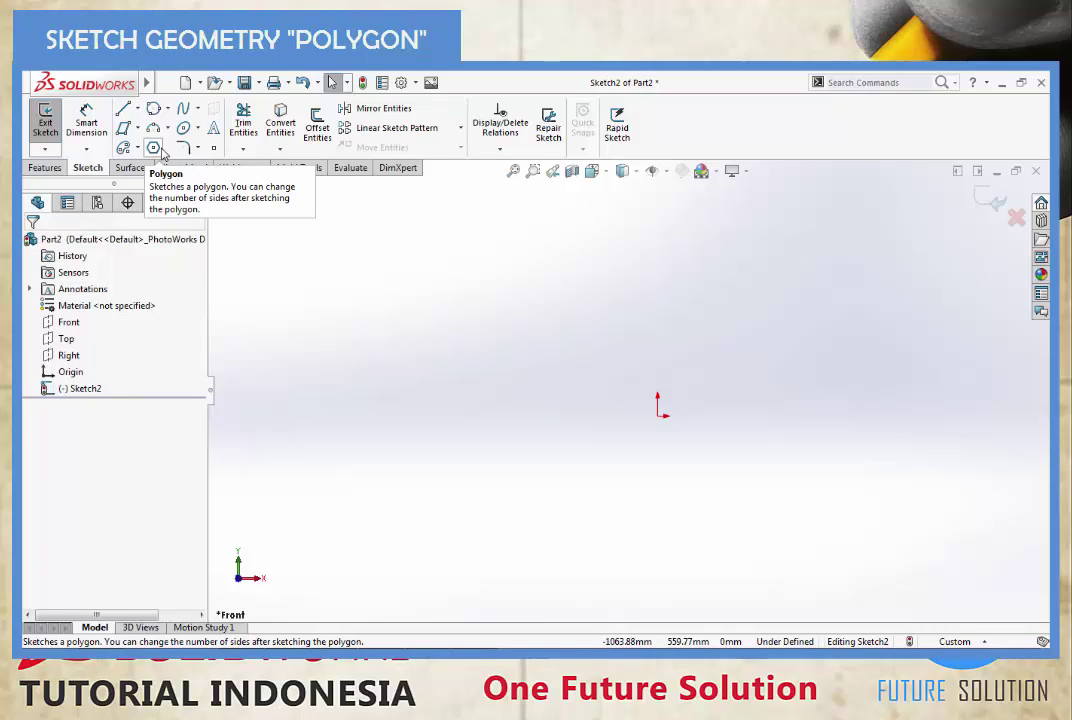
# - Draw an 8-sided polygon left of the origin with a circumscribed circle, diameter 291.0038282
pyautogui.click(153, 148)
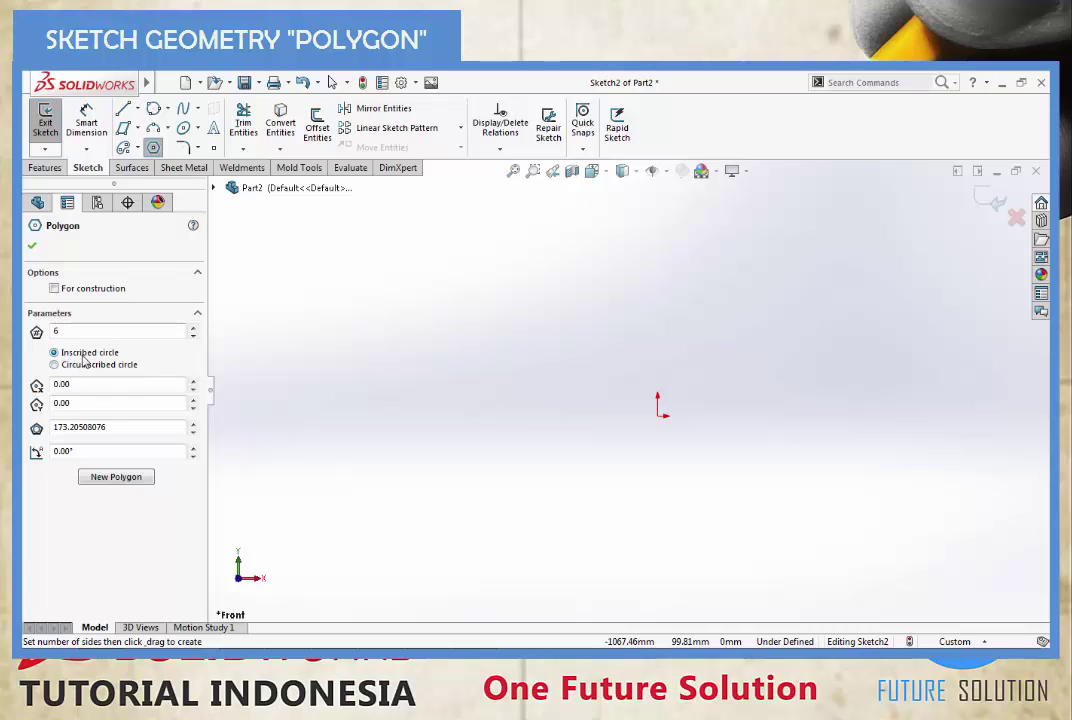
pyautogui.click(508, 404)
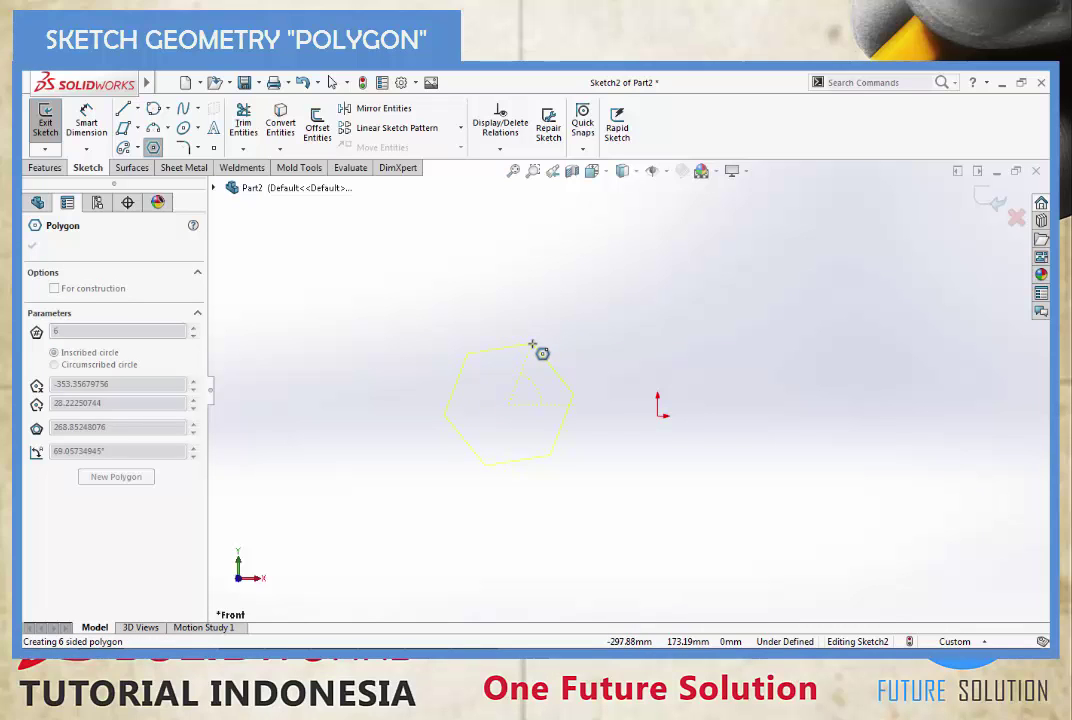
pyautogui.click(540, 352)
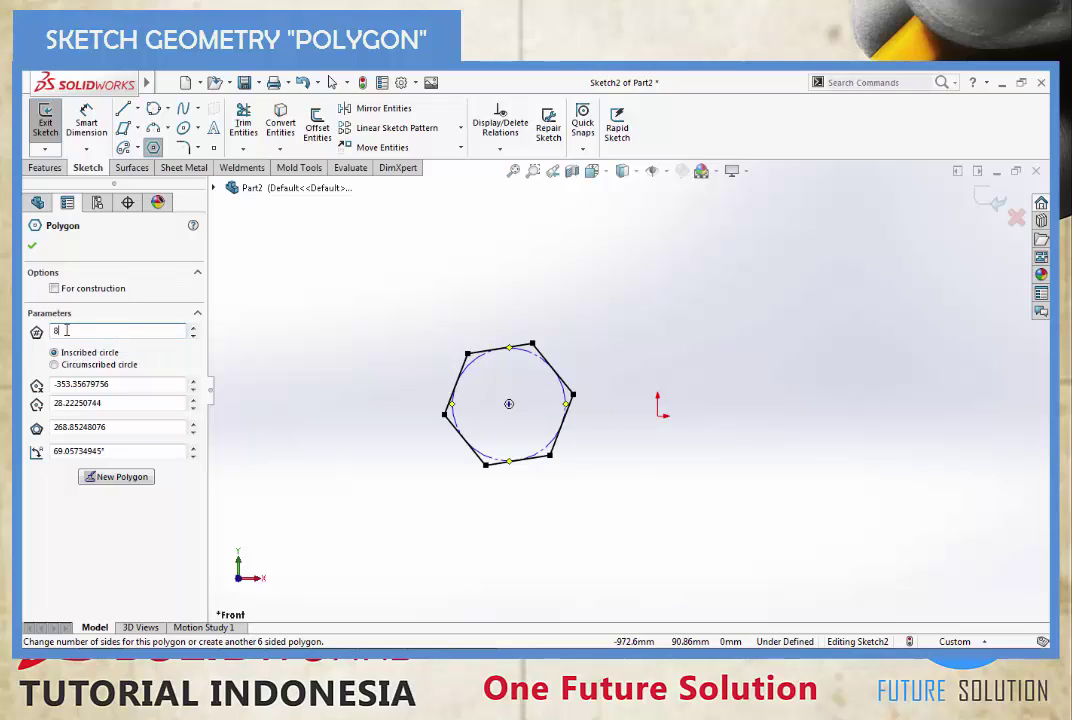
pyautogui.write('8')
pyautogui.click(65, 370)
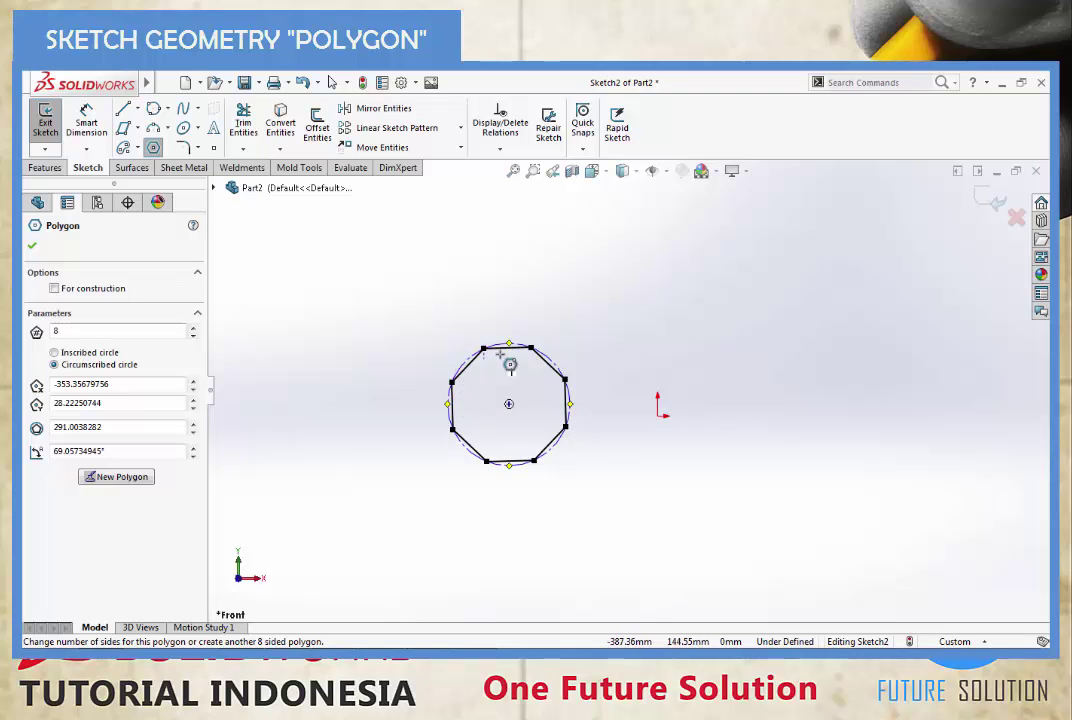
pyautogui.scroll(-3, 485, 350)
pyautogui.scroll(-2, 490, 348)
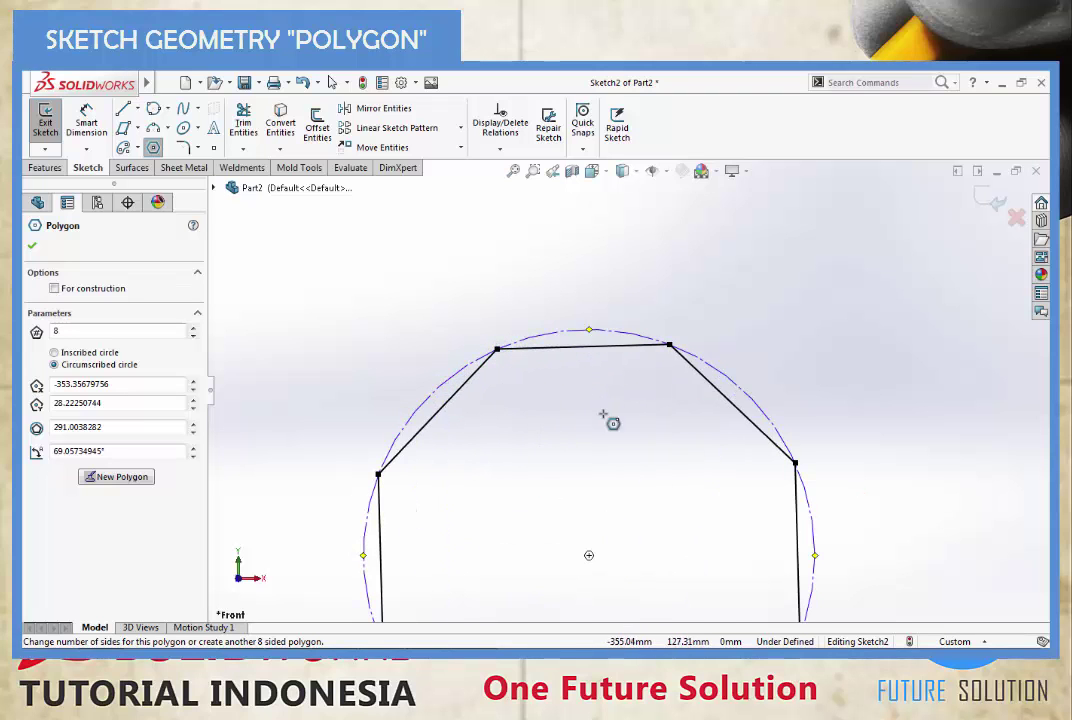
pyautogui.scroll(2, 615, 420)
pyautogui.scroll(-1, 640, 545)
pyautogui.scroll(1, 633, 540)
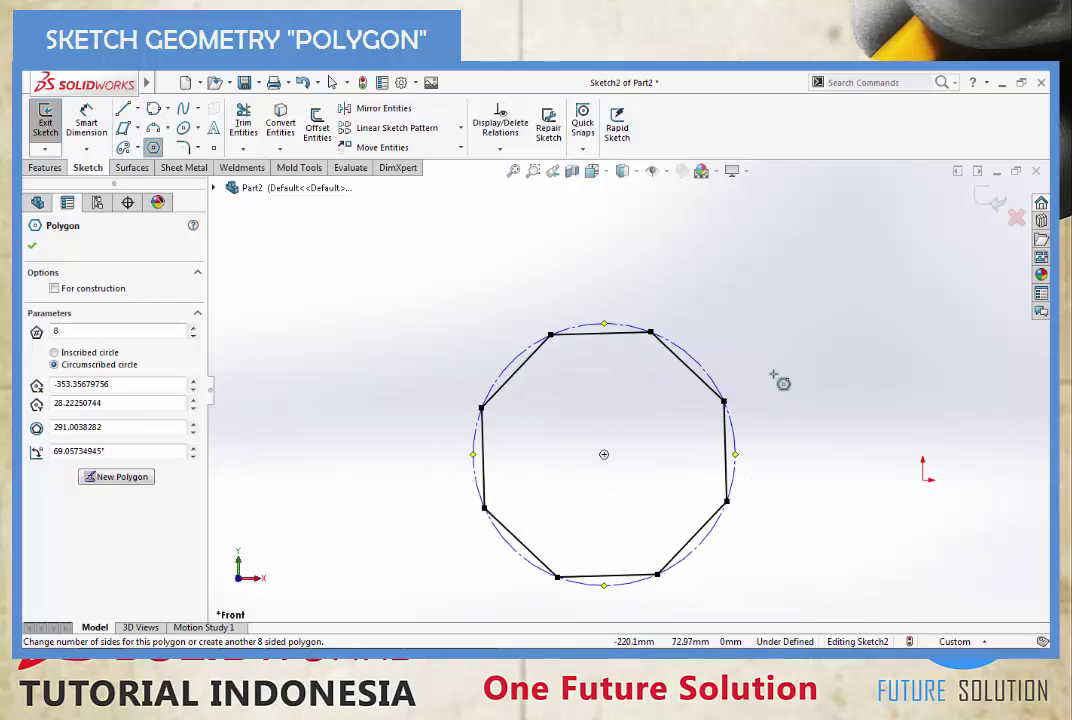
pyautogui.press('Escape')
pyautogui.press('Escape')
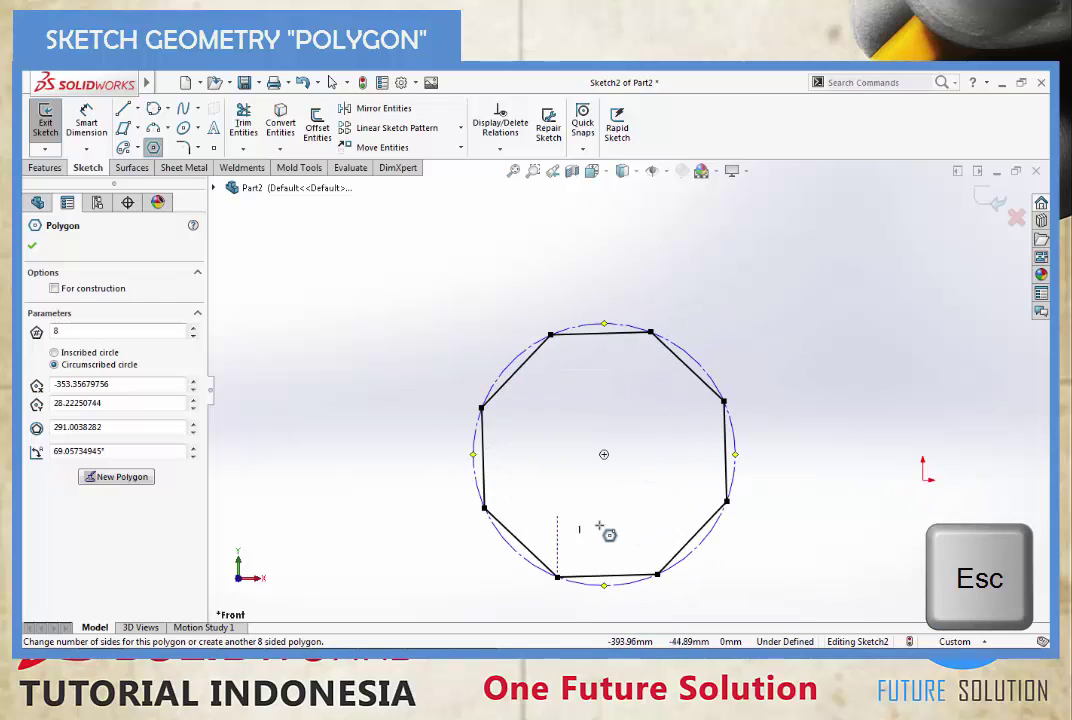
pyautogui.press('Escape')
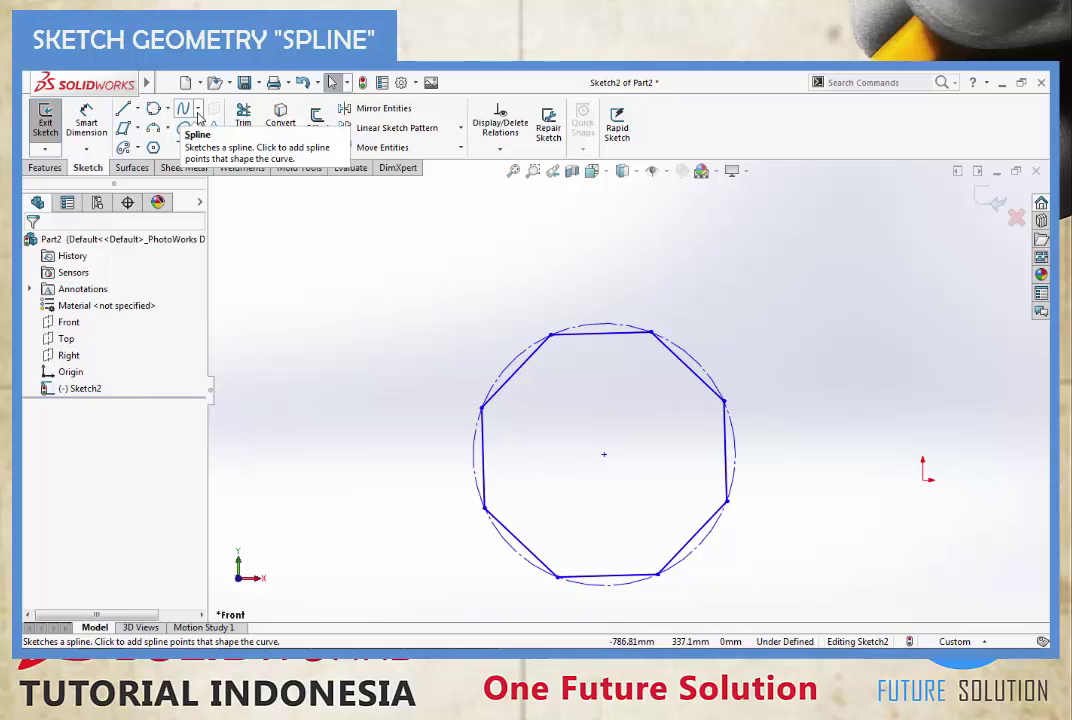
# - Draw a four-point spline running from left of the octagon to the upper right
pyautogui.click(198, 114)
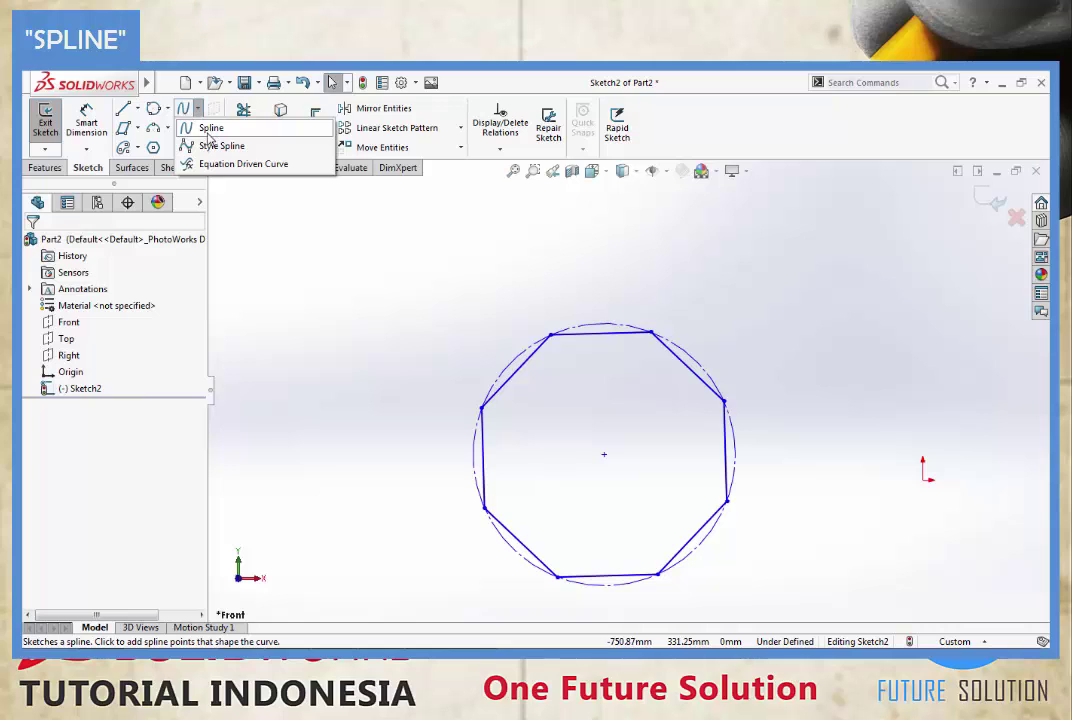
pyautogui.click(210, 129)
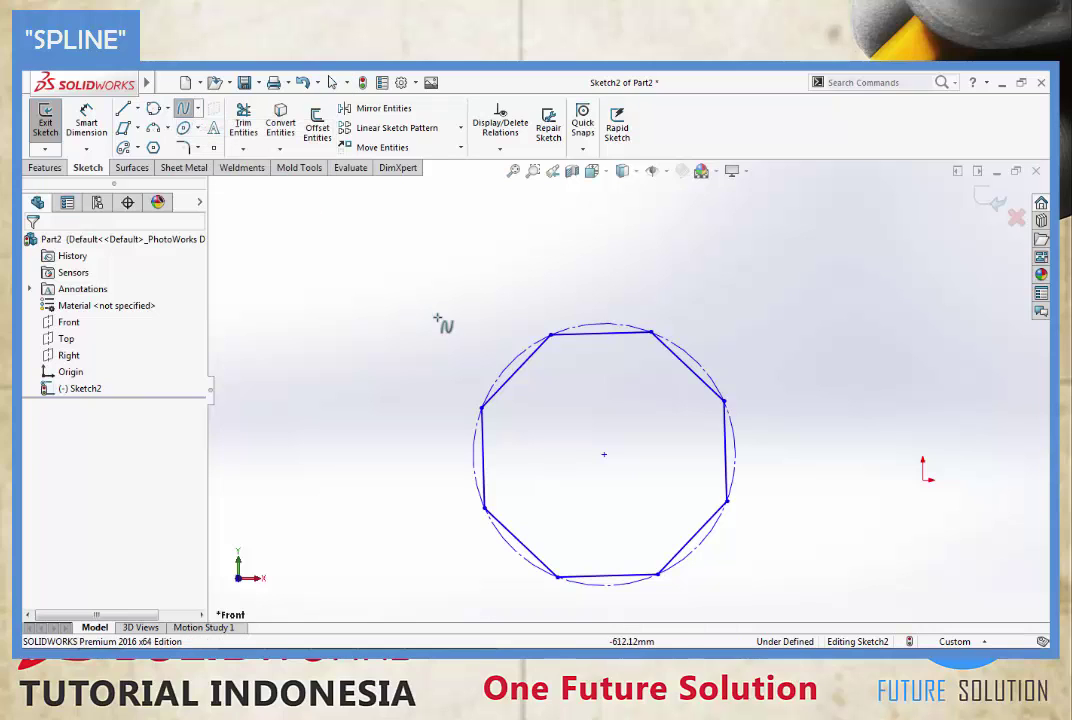
pyautogui.click(329, 304)
pyautogui.click(448, 268)
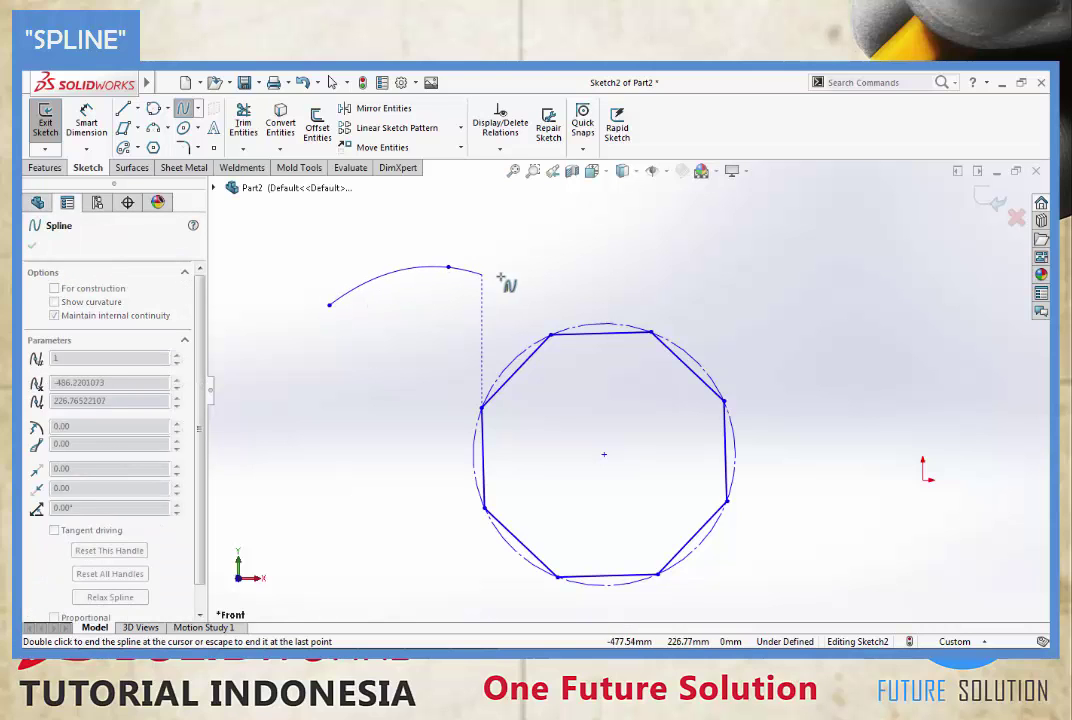
pyautogui.click(652, 297)
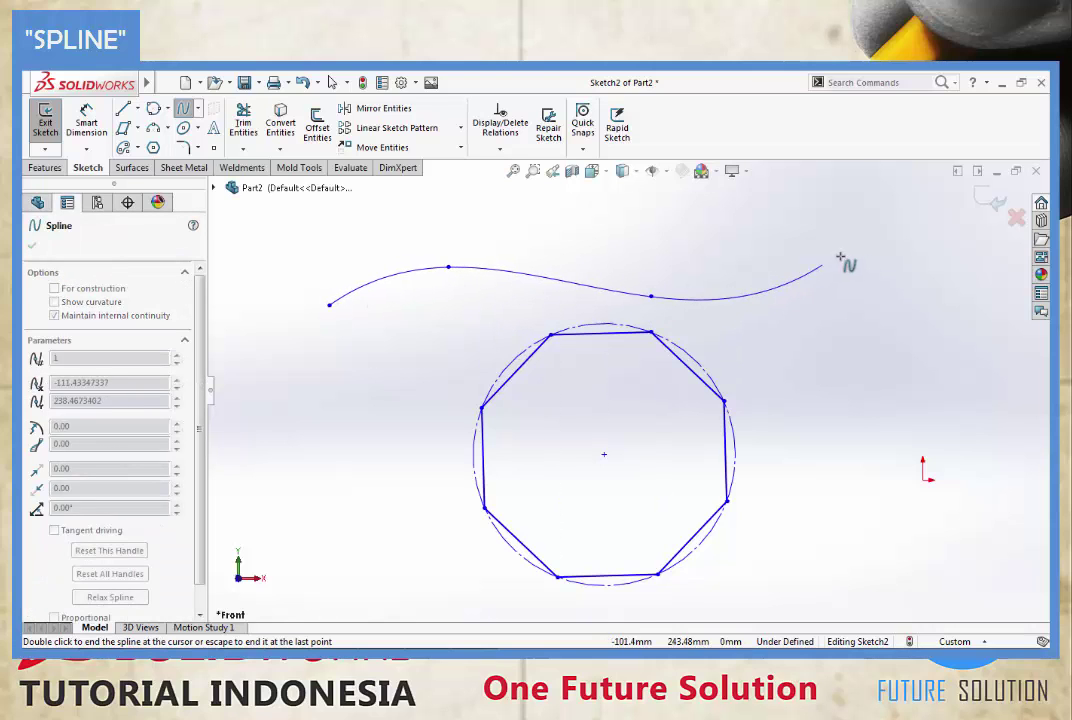
pyautogui.click(858, 249)
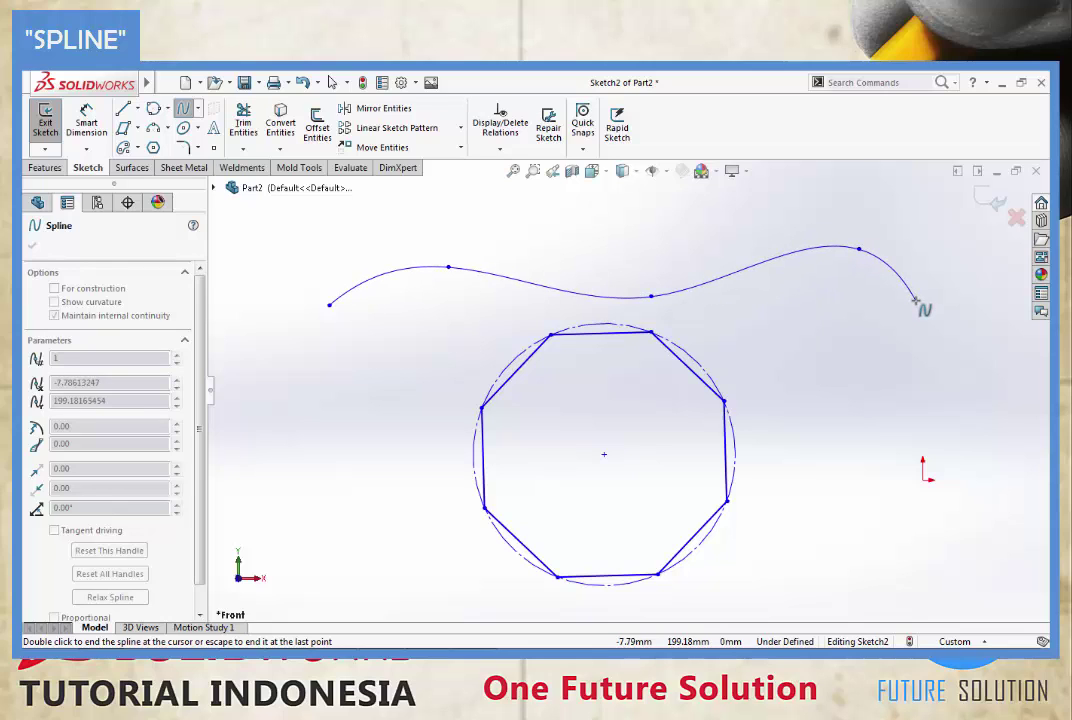
pyautogui.press('Escape')
pyautogui.press('Escape')
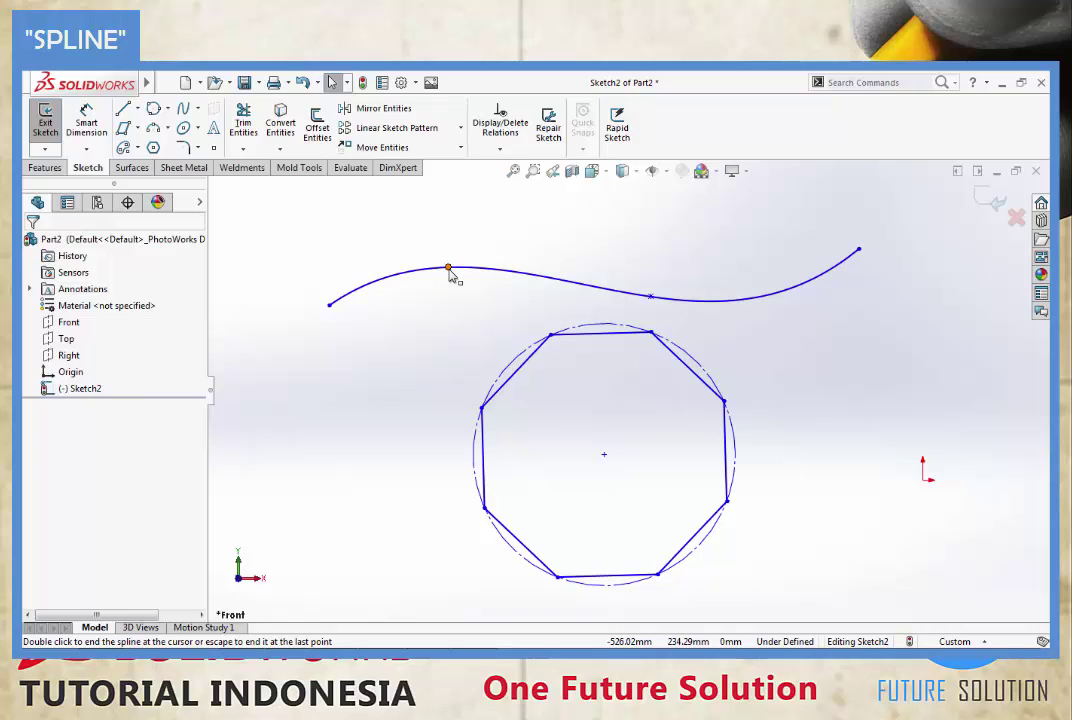
# - Drag the spline's points and tangent handles so its left end hooks down and the rest flattens
pyautogui.click(448, 269)
pyautogui.moveTo(449, 269); pyautogui.dragTo(481, 233)
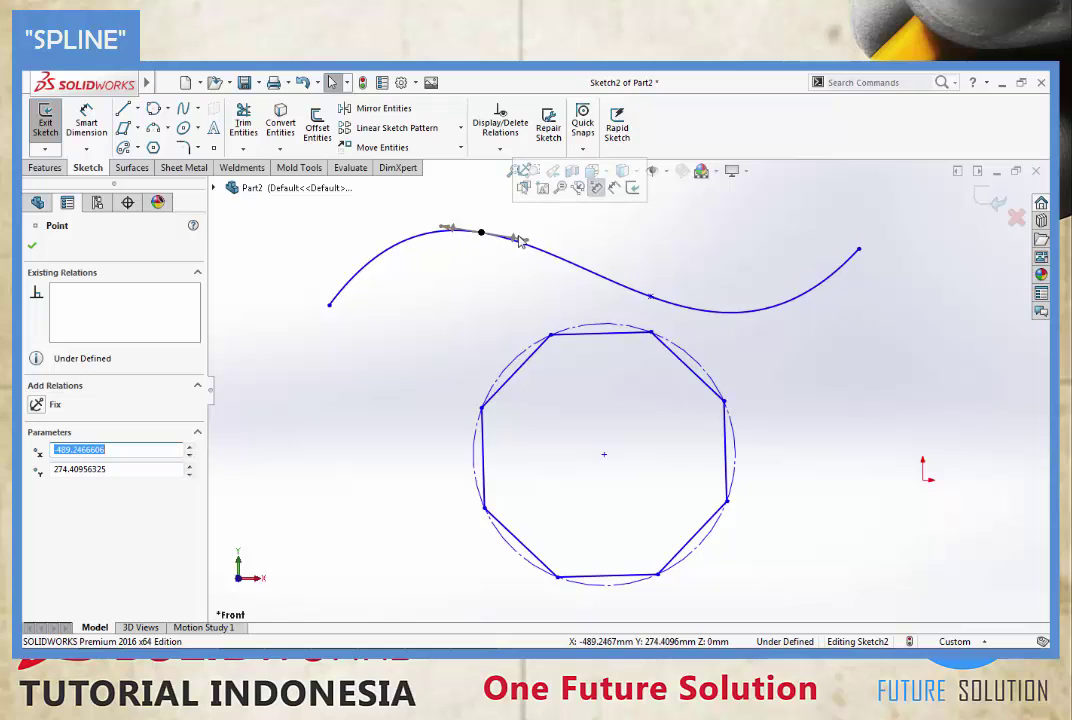
pyautogui.moveTo(439, 232)
pyautogui.mouseDown()
pyautogui.moveTo(428, 248)
pyautogui.moveTo(412, 232)
pyautogui.moveTo(376, 227)
pyautogui.moveTo(447, 223)
pyautogui.moveTo(490, 240)
pyautogui.moveTo(447, 232)
pyautogui.moveTo(445, 254)
pyautogui.moveTo(454, 211)
pyautogui.moveTo(440, 232)
pyautogui.moveTo(505, 206)
pyautogui.moveTo(455, 215)
pyautogui.moveTo(467, 209)
pyautogui.mouseUp()
pyautogui.moveTo(404, 220)
pyautogui.mouseDown()
pyautogui.moveTo(359, 281)
pyautogui.moveTo(355, 322)
pyautogui.moveTo(419, 336)
pyautogui.moveTo(438, 296)
pyautogui.mouseUp()
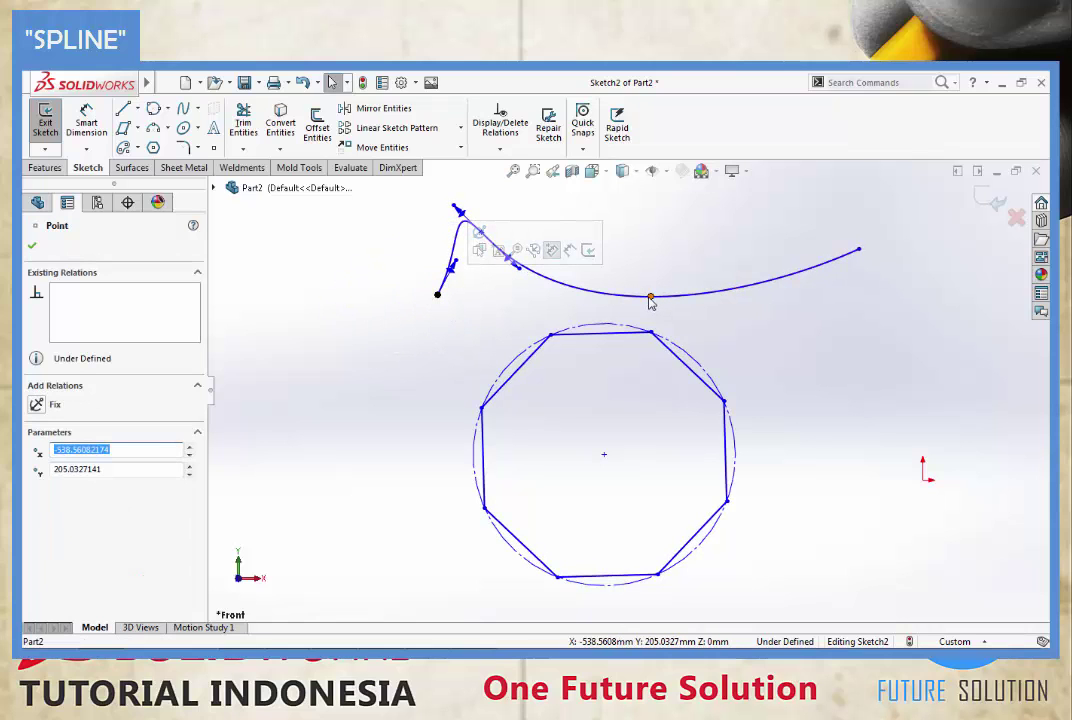
pyautogui.moveTo(651, 300)
pyautogui.mouseDown()
pyautogui.moveTo(651, 231)
pyautogui.moveTo(617, 270)
pyautogui.moveTo(639, 282)
pyautogui.moveTo(620, 234)
pyautogui.moveTo(646, 239)
pyautogui.moveTo(610, 242)
pyautogui.mouseUp()
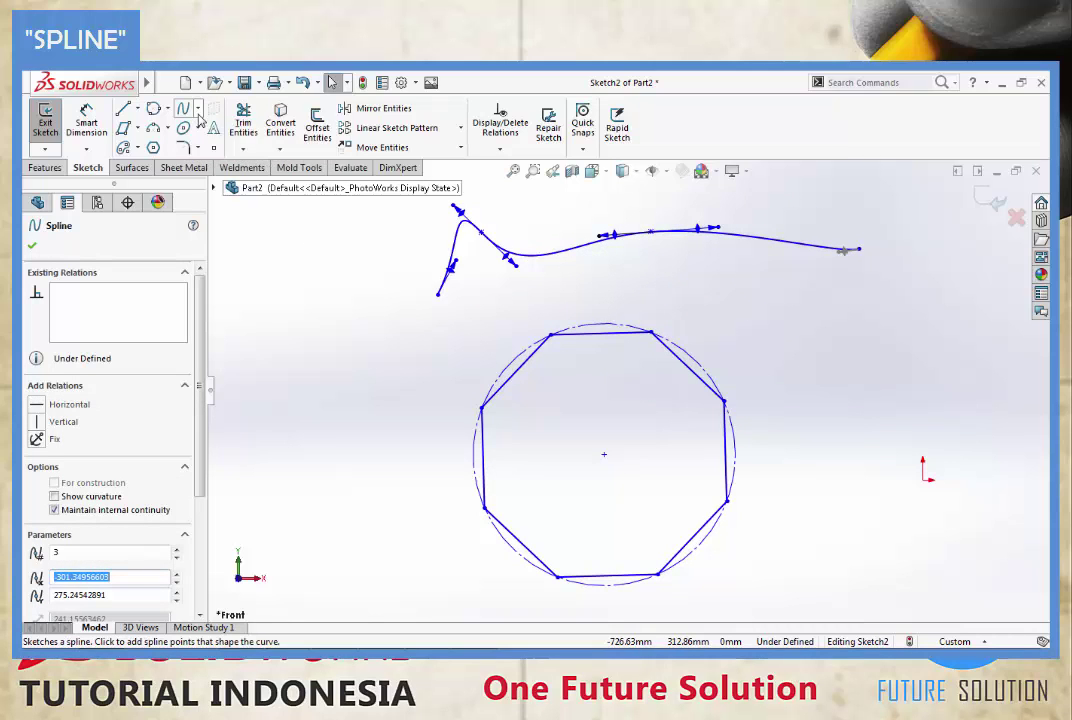
pyautogui.click(199, 112)
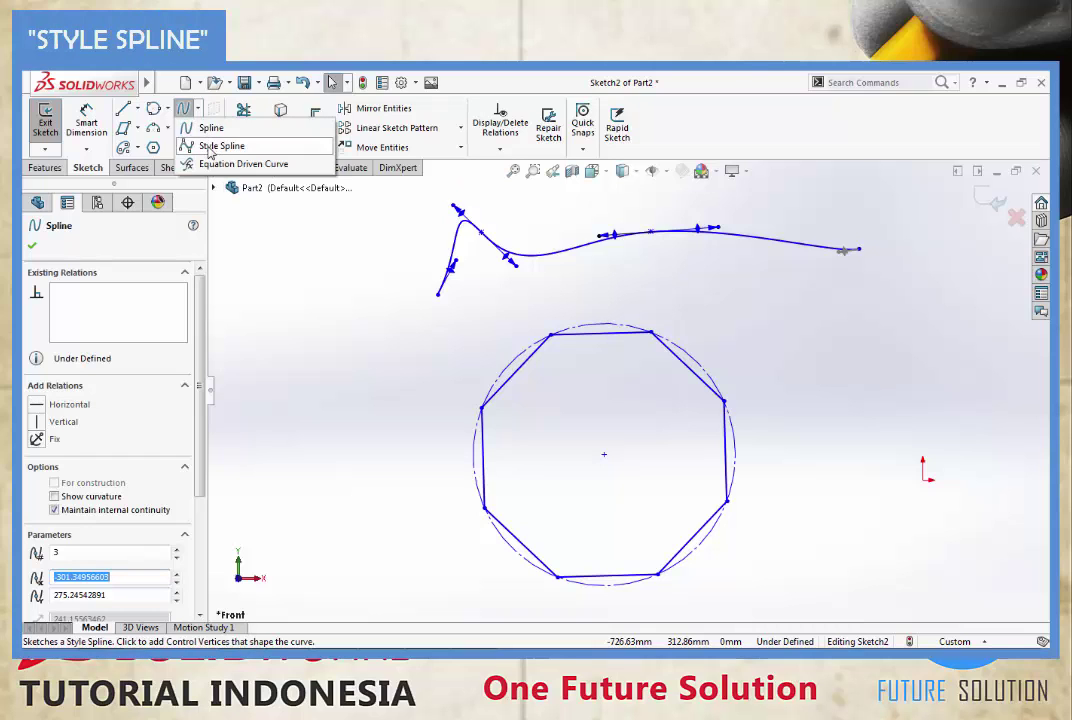
# - Draw a style spline with four control vertices left of the octagon
pyautogui.click(215, 146)
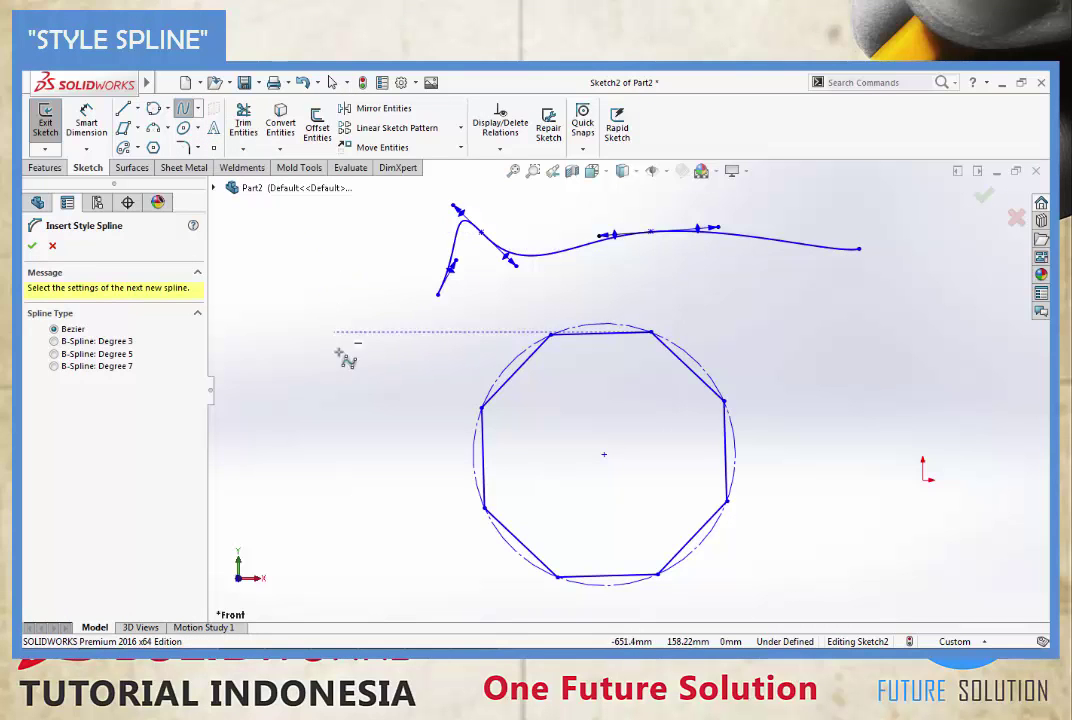
pyautogui.click(268, 377)
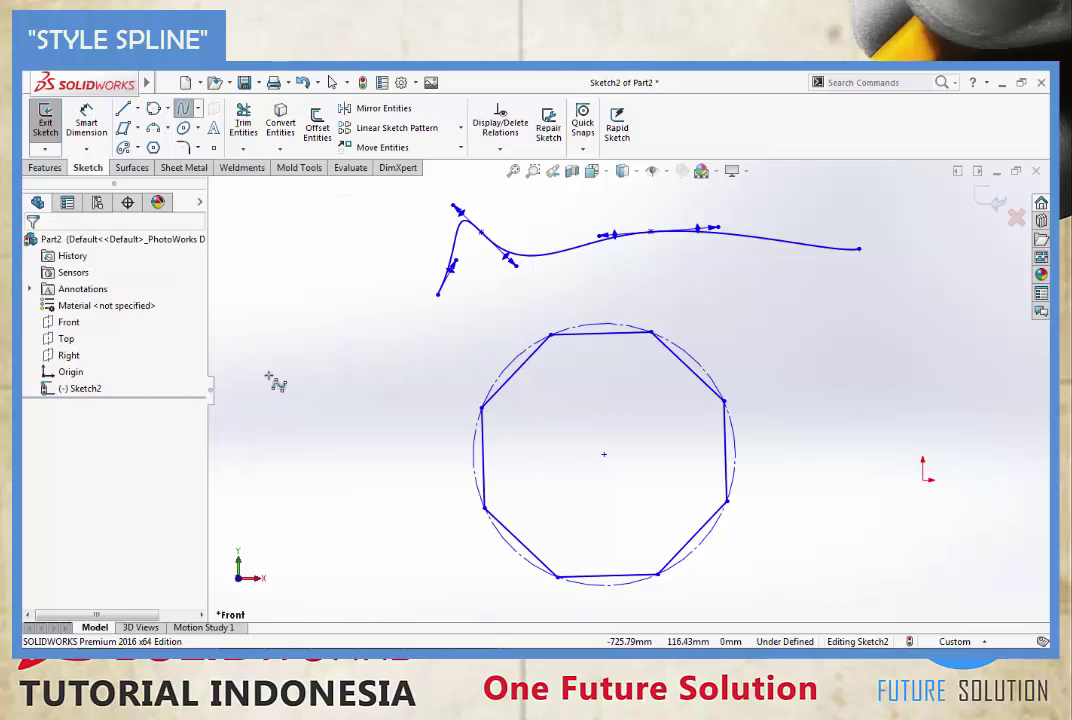
pyautogui.click(326, 342)
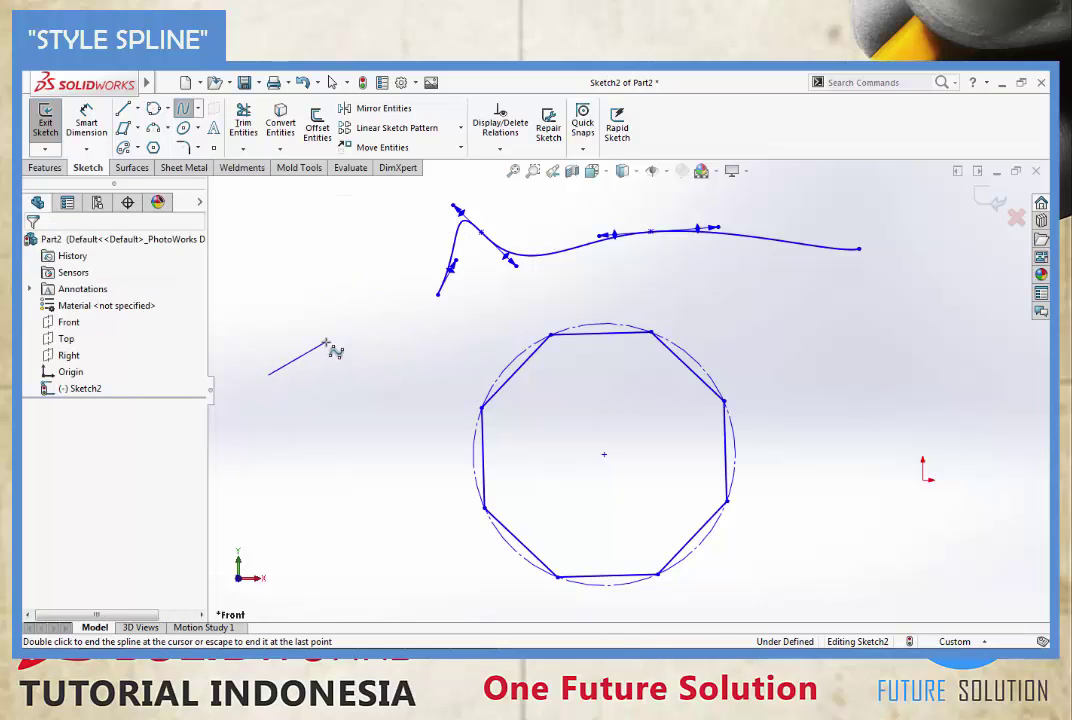
pyautogui.click(396, 369)
pyautogui.click(470, 326)
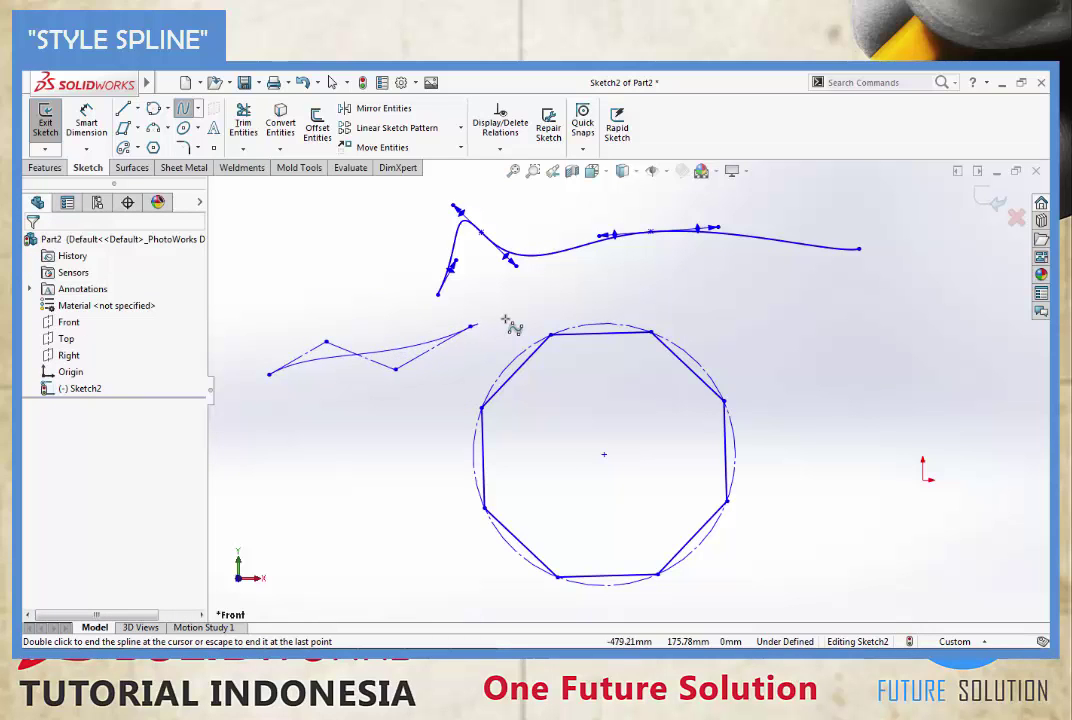
pyautogui.press('Escape')
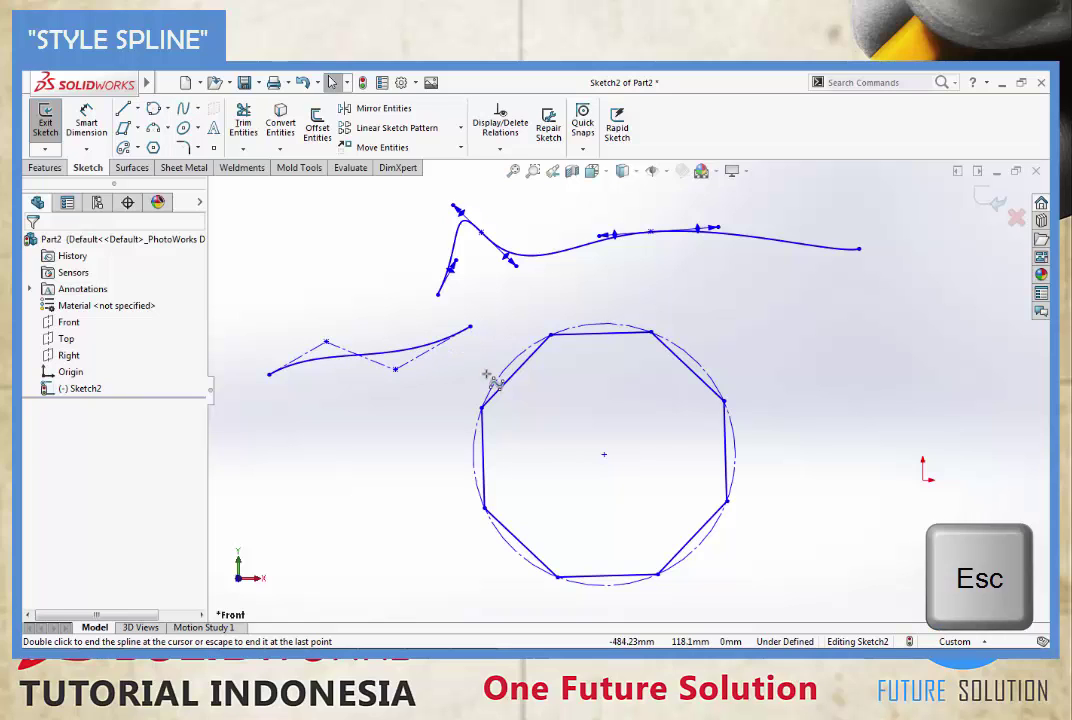
pyautogui.press('Escape')
pyautogui.press('Escape')
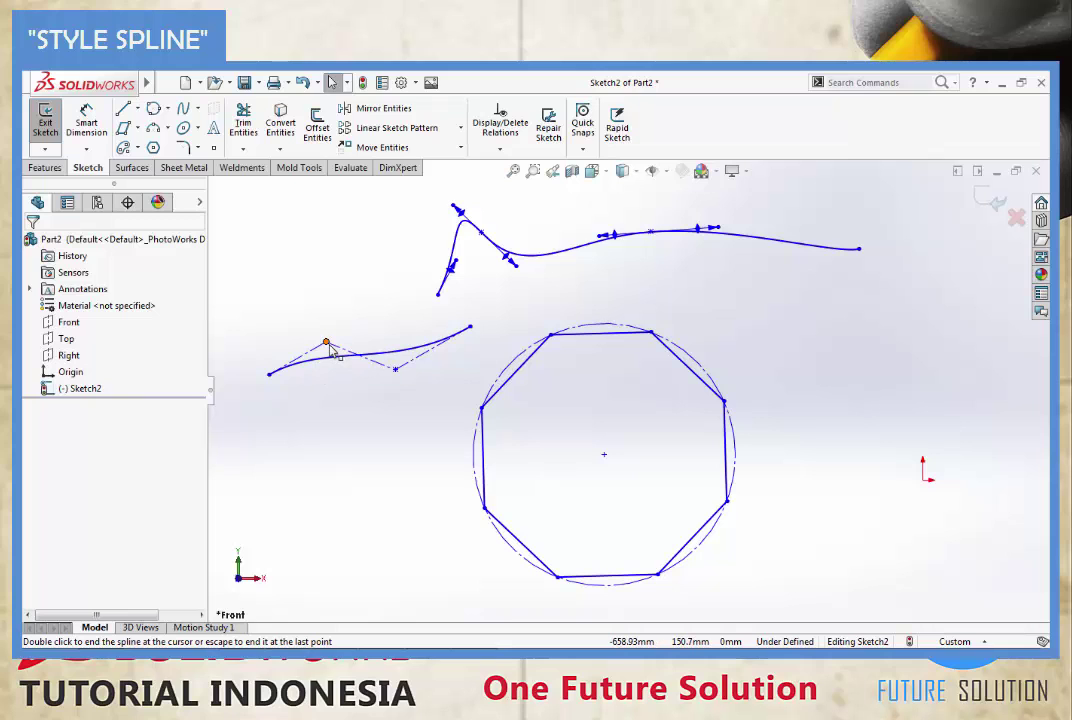
# - Raise one control vertex and pull another far down to form a deep S-curve
pyautogui.moveTo(326, 342)
pyautogui.mouseDown()
pyautogui.moveTo(333, 287)
pyautogui.moveTo(301, 215)
pyautogui.moveTo(275, 221)
pyautogui.mouseUp()
pyautogui.moveTo(397, 371)
pyautogui.mouseDown()
pyautogui.moveTo(446, 540)
pyautogui.moveTo(311, 538)
pyautogui.moveTo(455, 510)
pyautogui.moveTo(418, 515)
pyautogui.mouseUp()
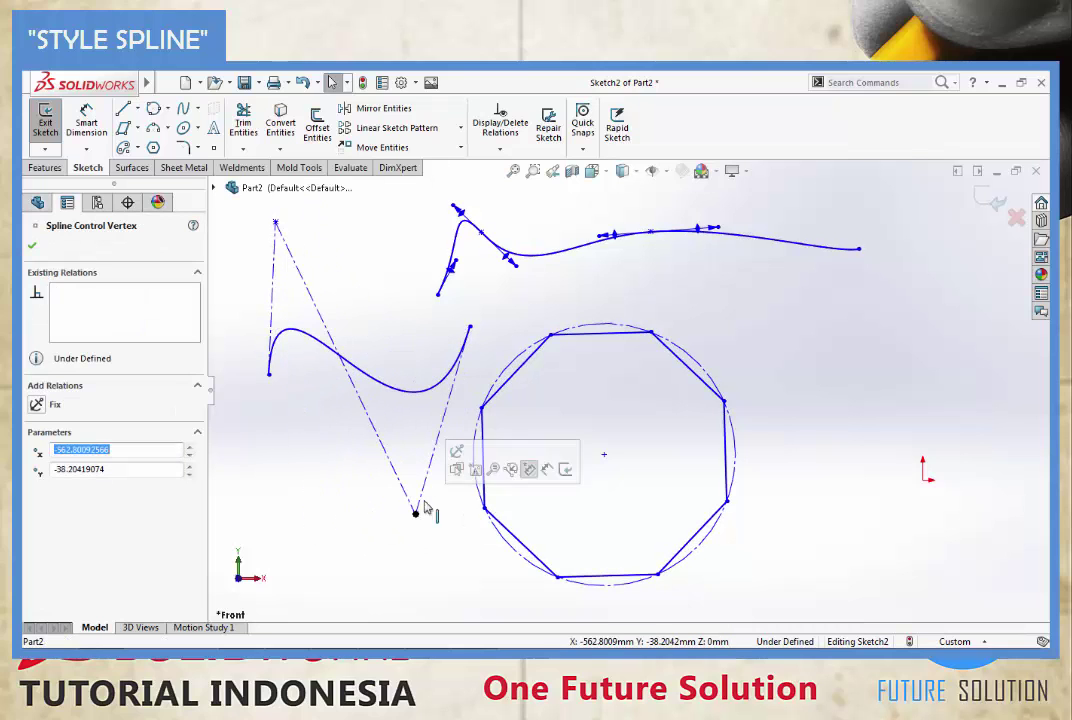
pyautogui.click(433, 324)
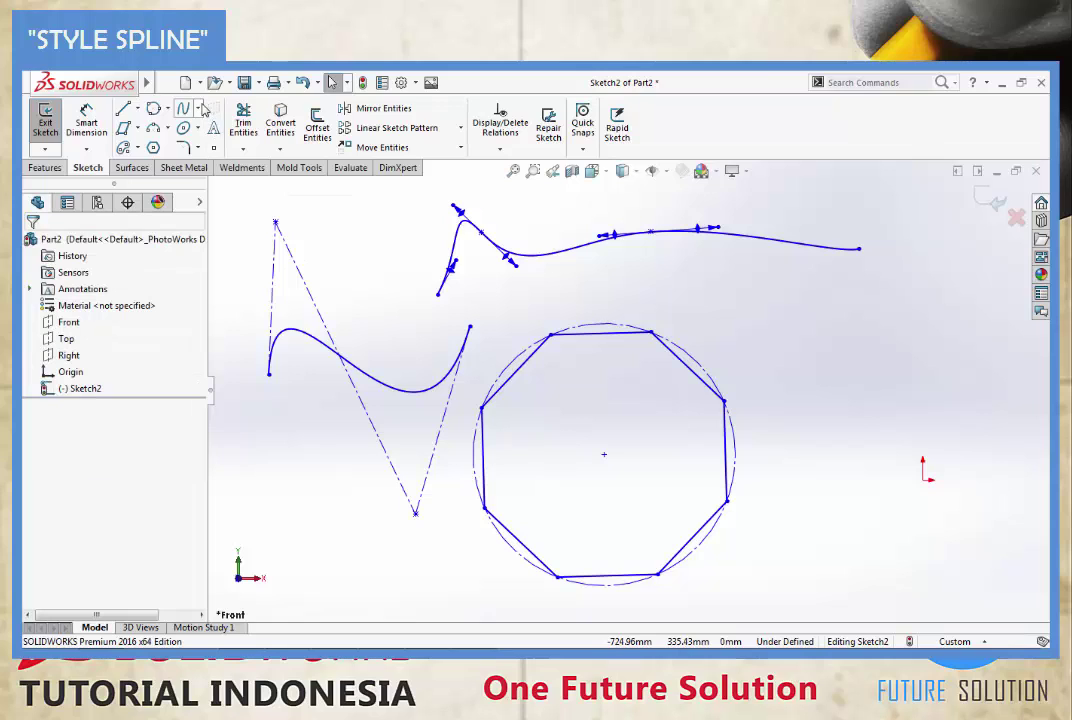
pyautogui.click(198, 109)
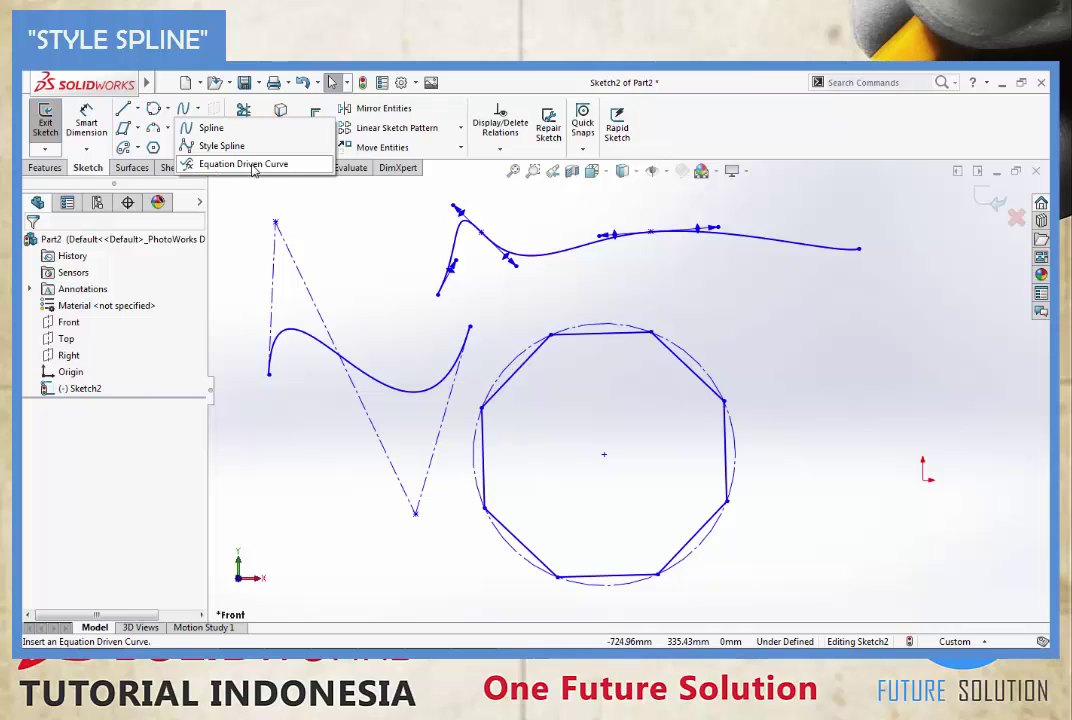
# - Zoom to fit, then delete the octagon, its circle and both splines, leaving only the origin
pyautogui.click(344, 226)
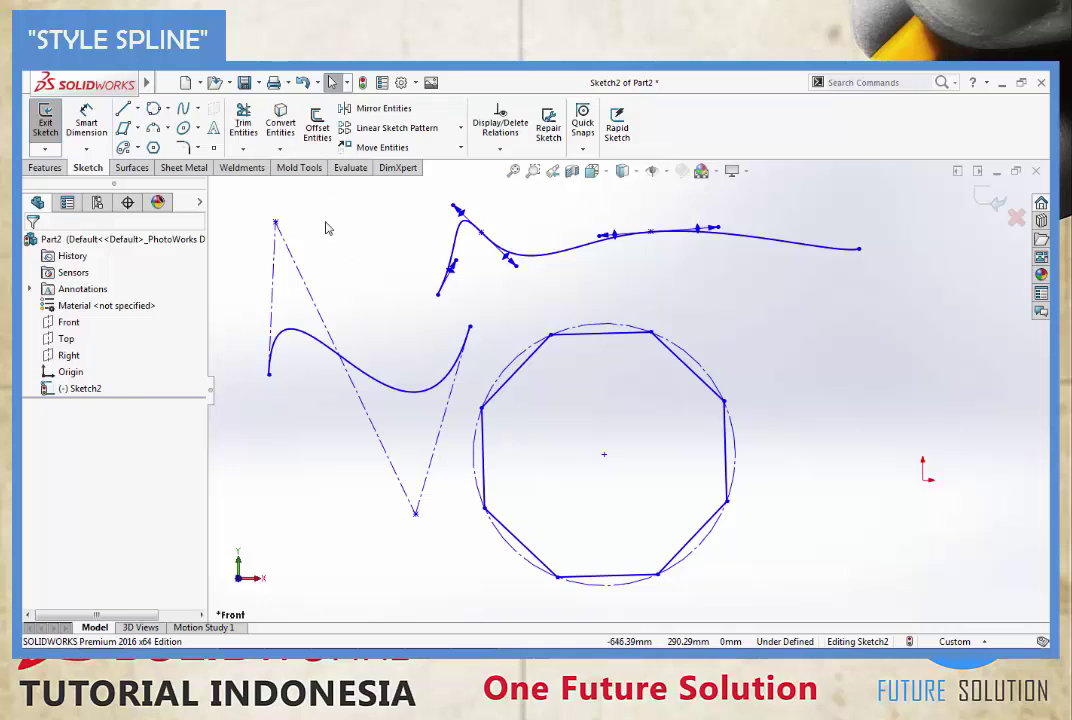
pyautogui.press('z')
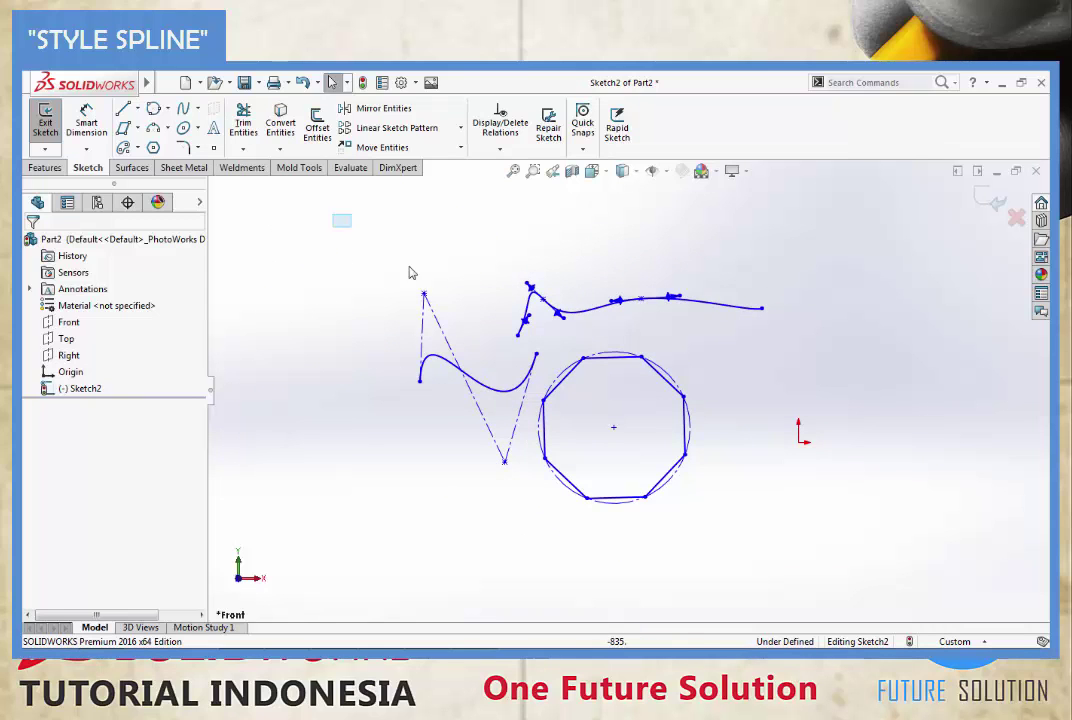
pyautogui.moveTo(410, 273); pyautogui.dragTo(897, 551)
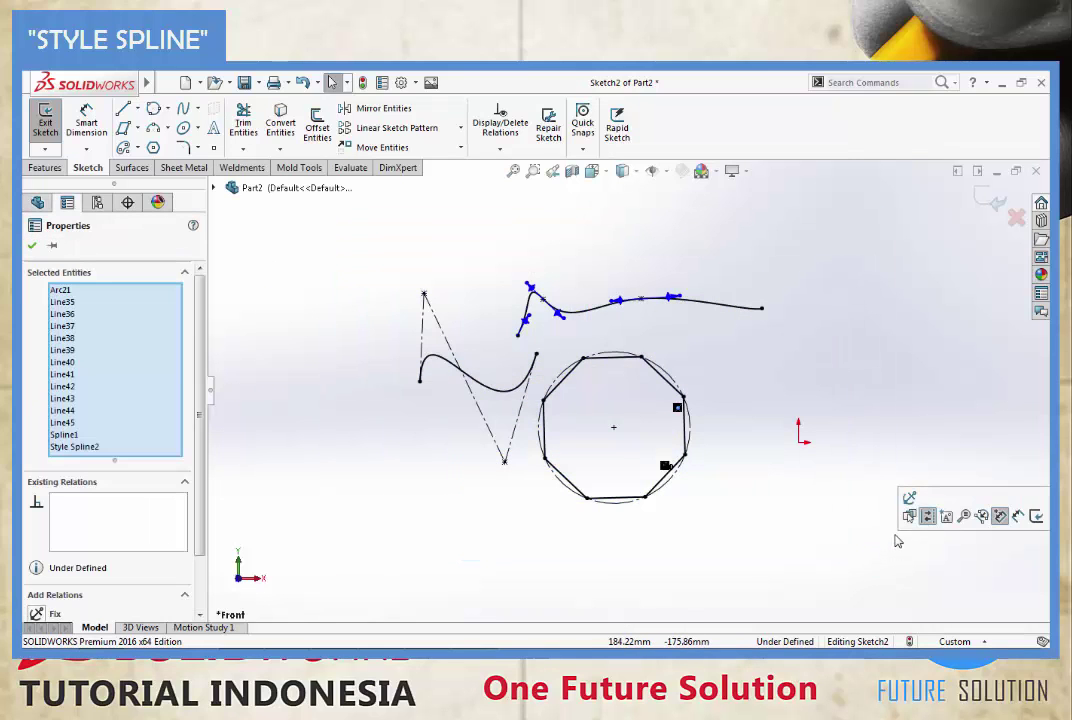
pyautogui.press('Delete')
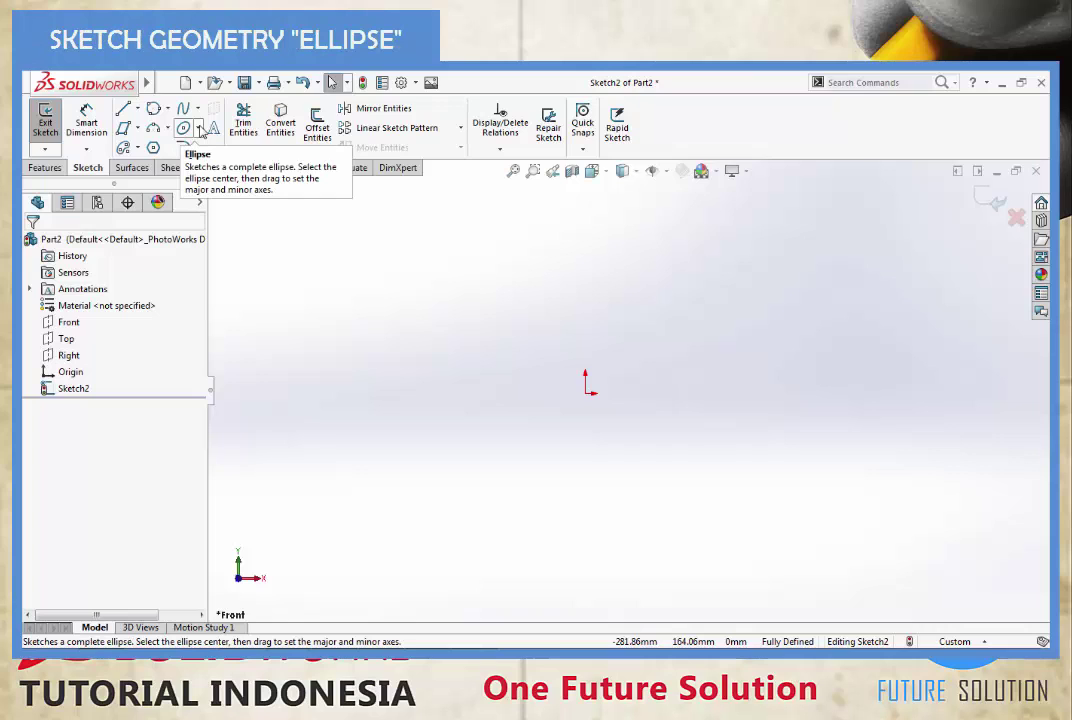
# - Draw a full horizontal ellipse left of the origin, with radii about 92.74 and 50.07
pyautogui.click(200, 130)
pyautogui.click(200, 130)
pyautogui.click(200, 130)
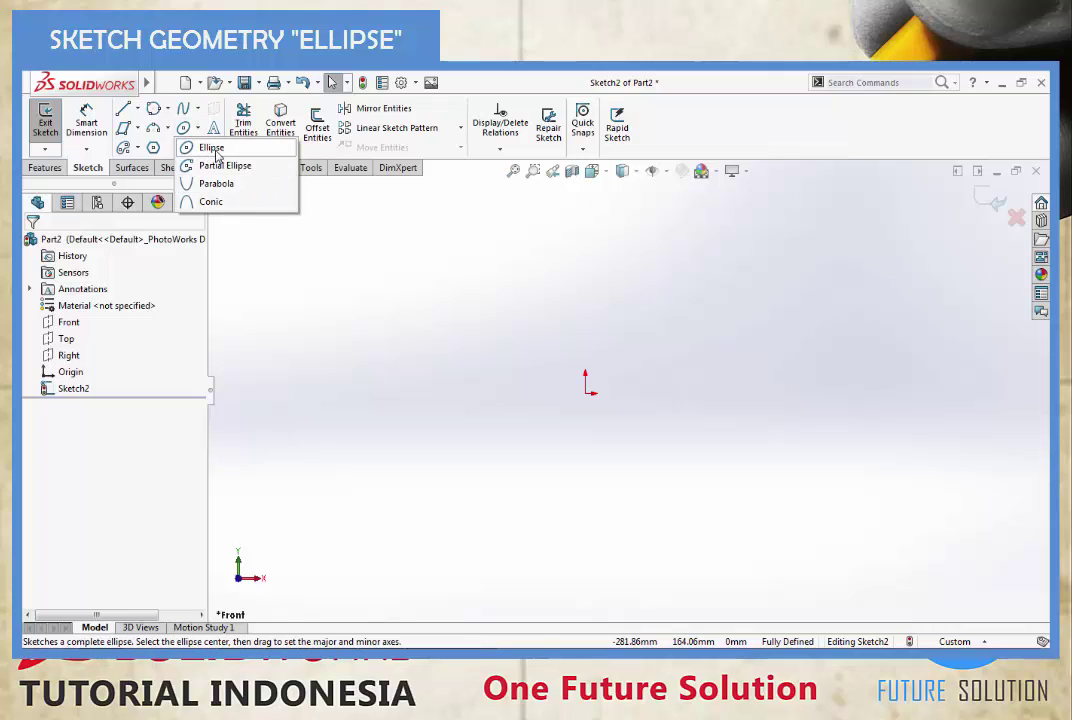
pyautogui.click(213, 151)
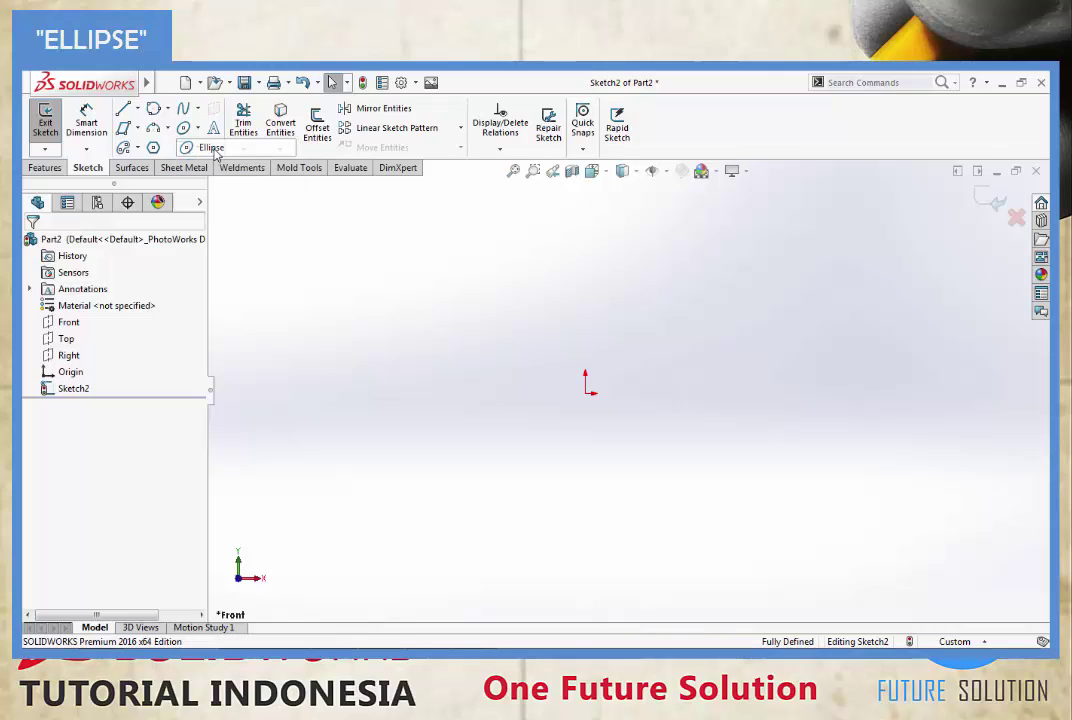
pyautogui.click(457, 345)
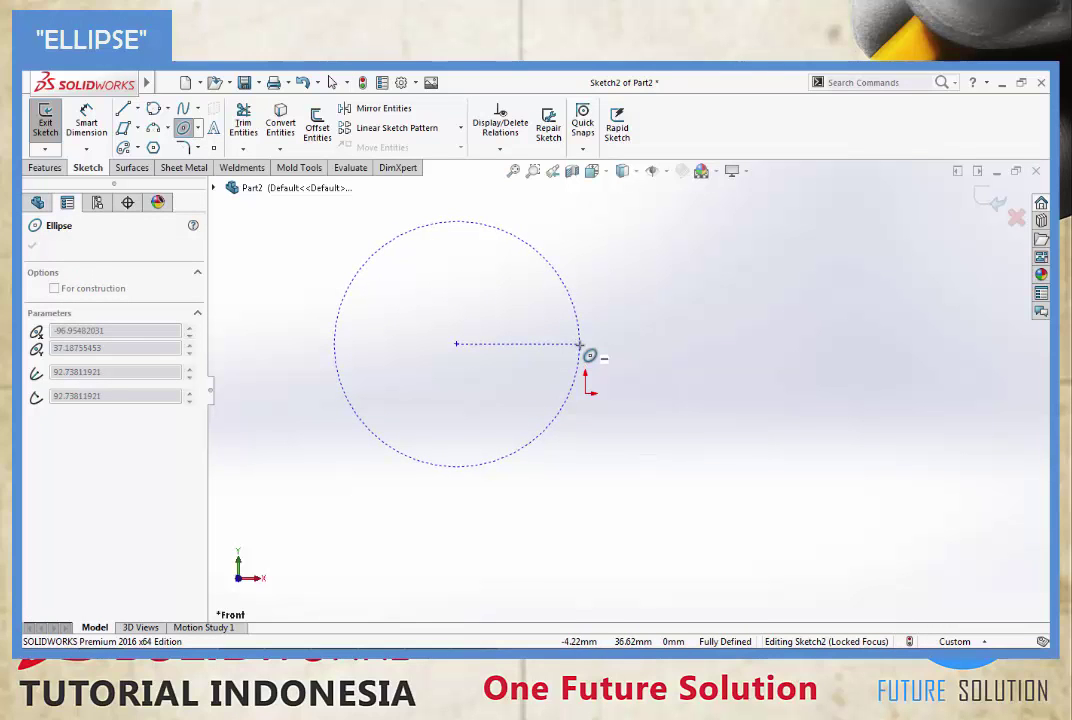
pyautogui.click(580, 345)
pyautogui.click(478, 279)
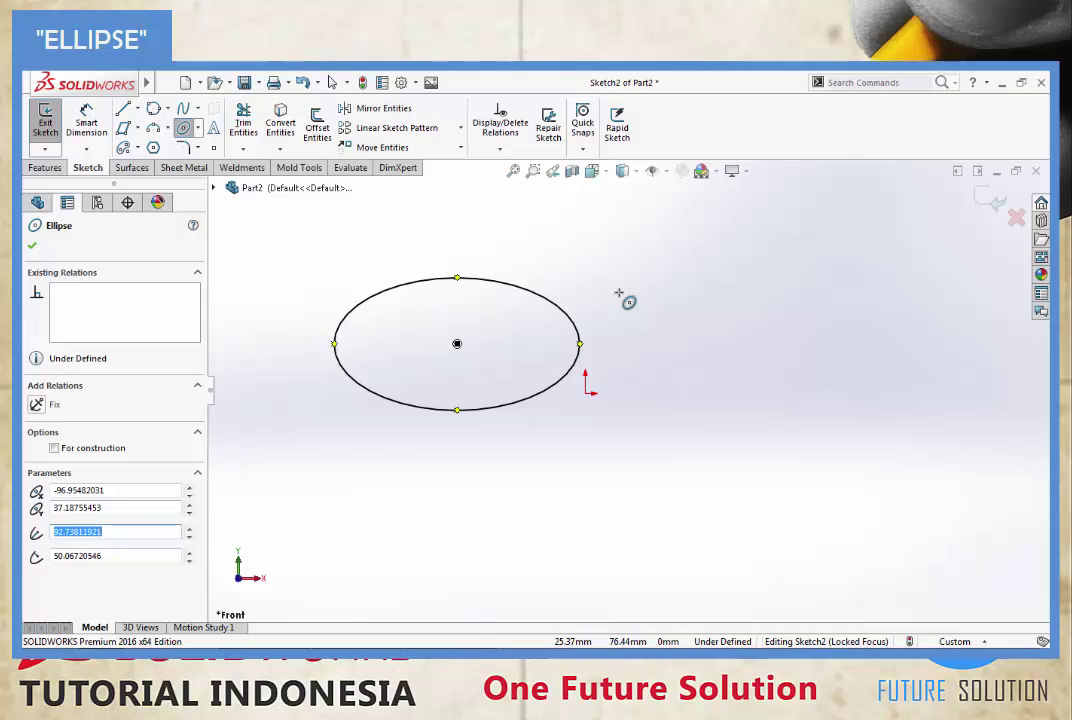
pyautogui.press('Escape')
pyautogui.press('Escape')
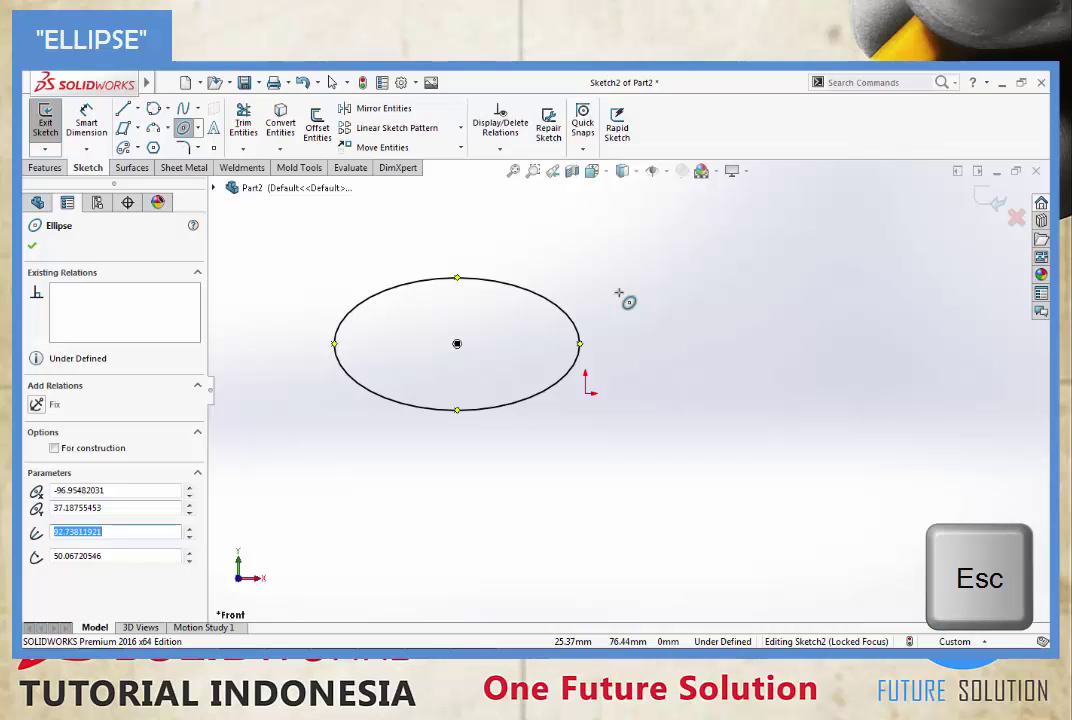
pyautogui.press('Escape')
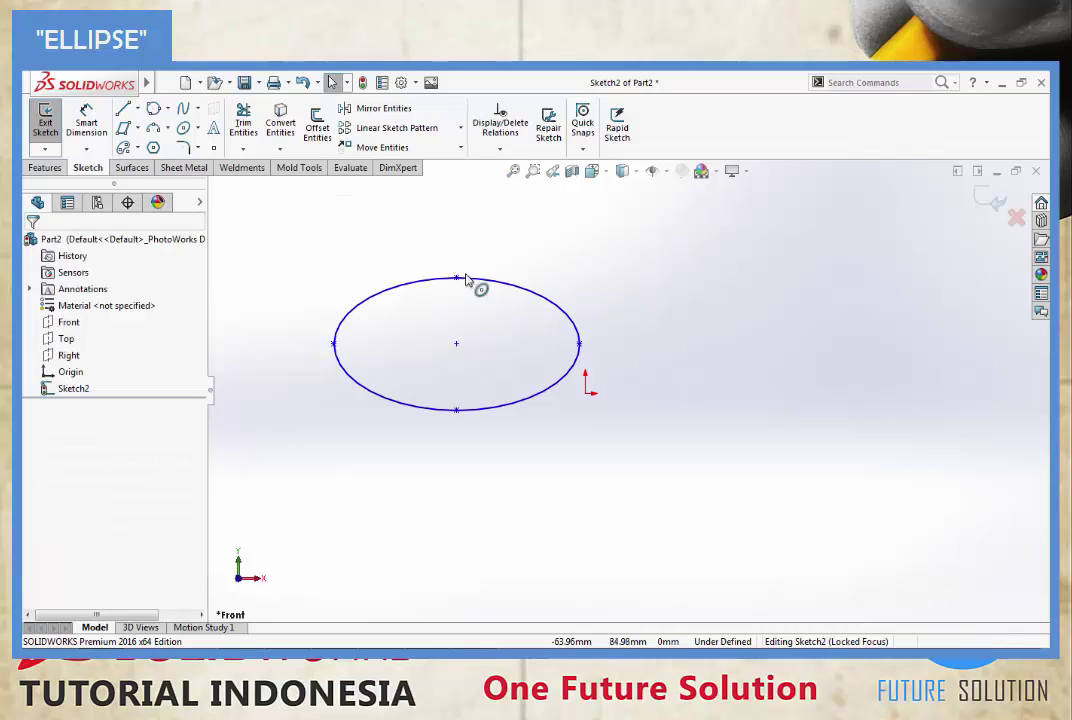
# - Draw a tilted partial ellipse centred right of the origin, overlapping the full ellipse and open at the top
pyautogui.click(200, 132)
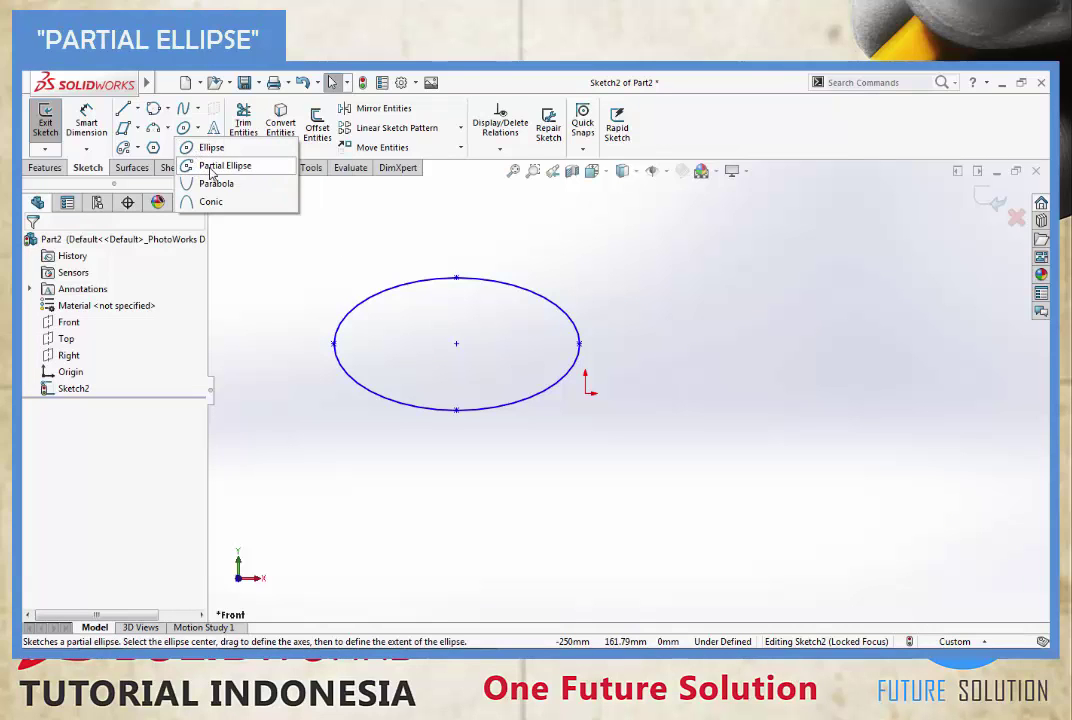
pyautogui.click(211, 167)
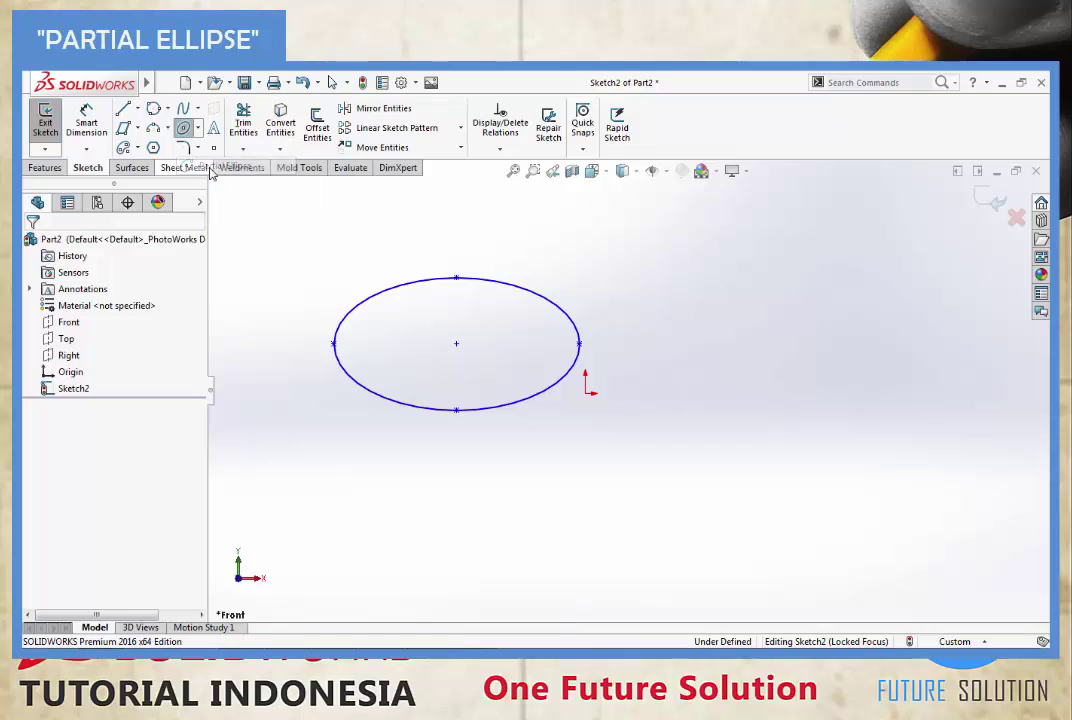
pyautogui.click(707, 349)
pyautogui.click(864, 392)
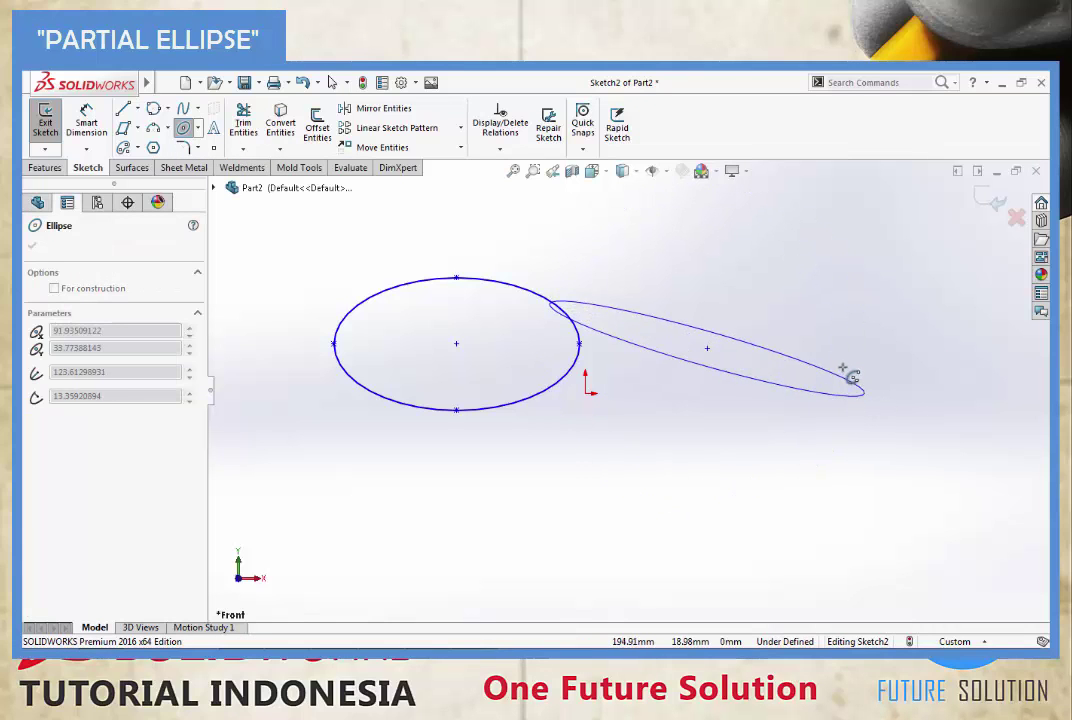
pyautogui.click(830, 303)
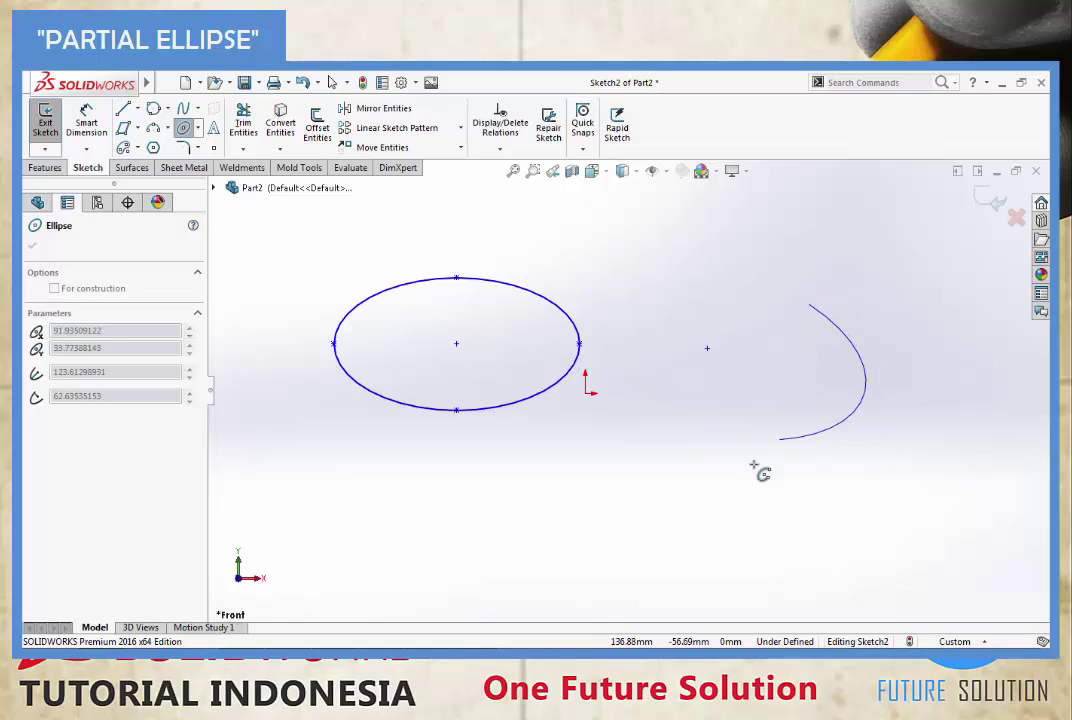
pyautogui.click(644, 299)
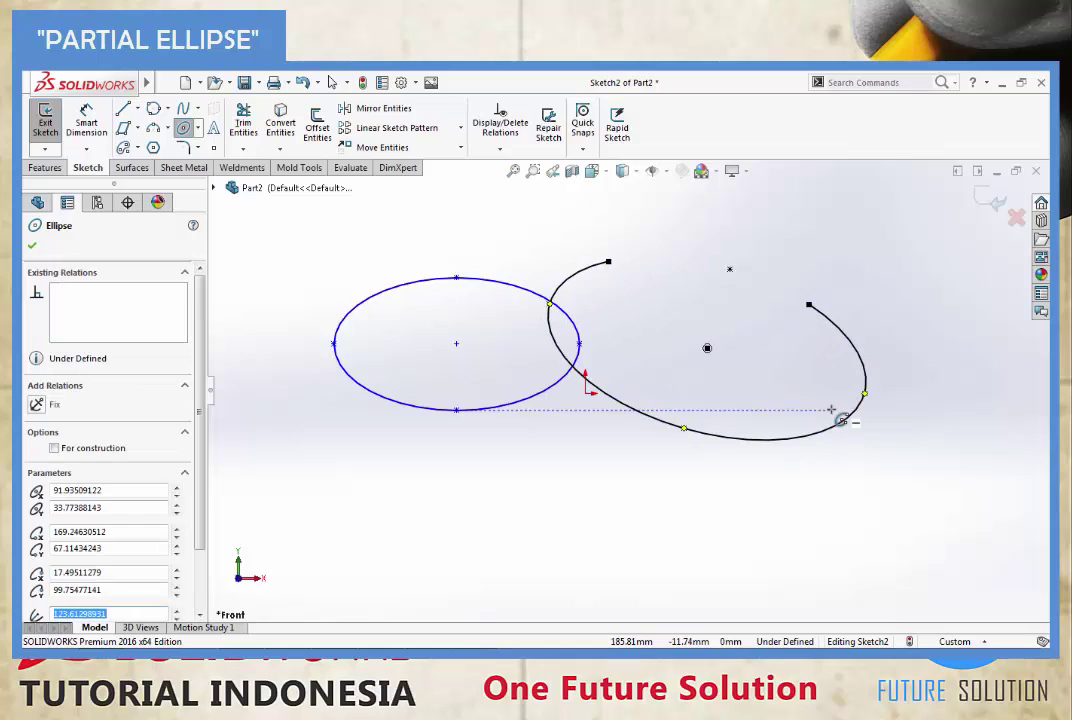
pyautogui.press('Escape')
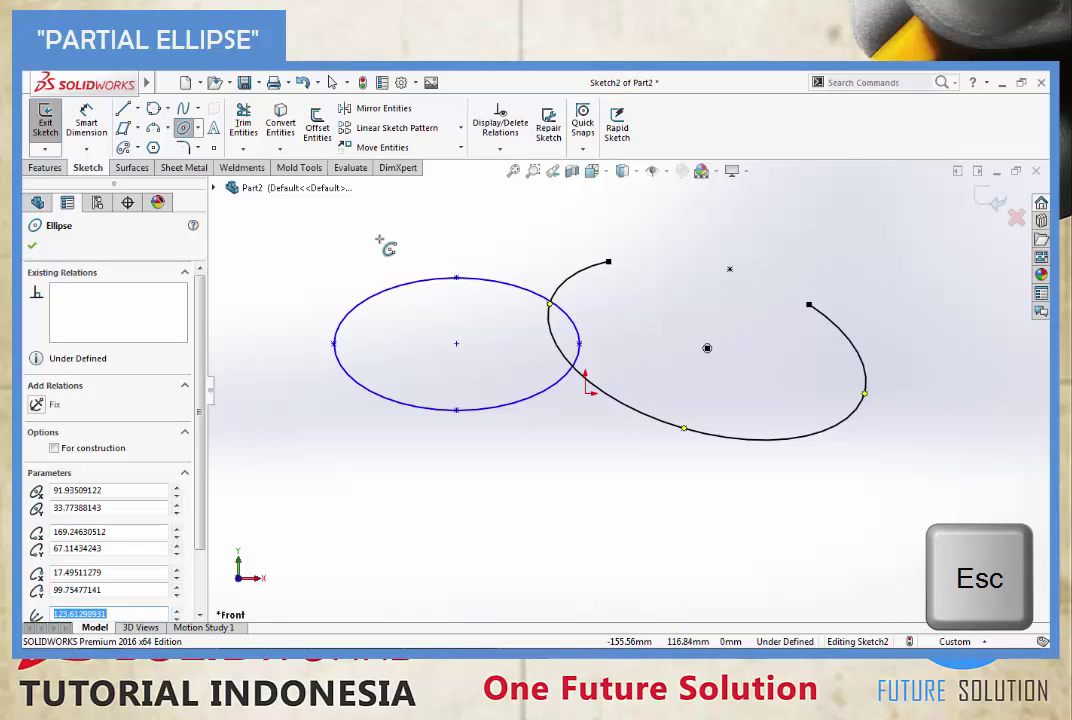
pyautogui.press('Escape')
pyautogui.press('Escape')
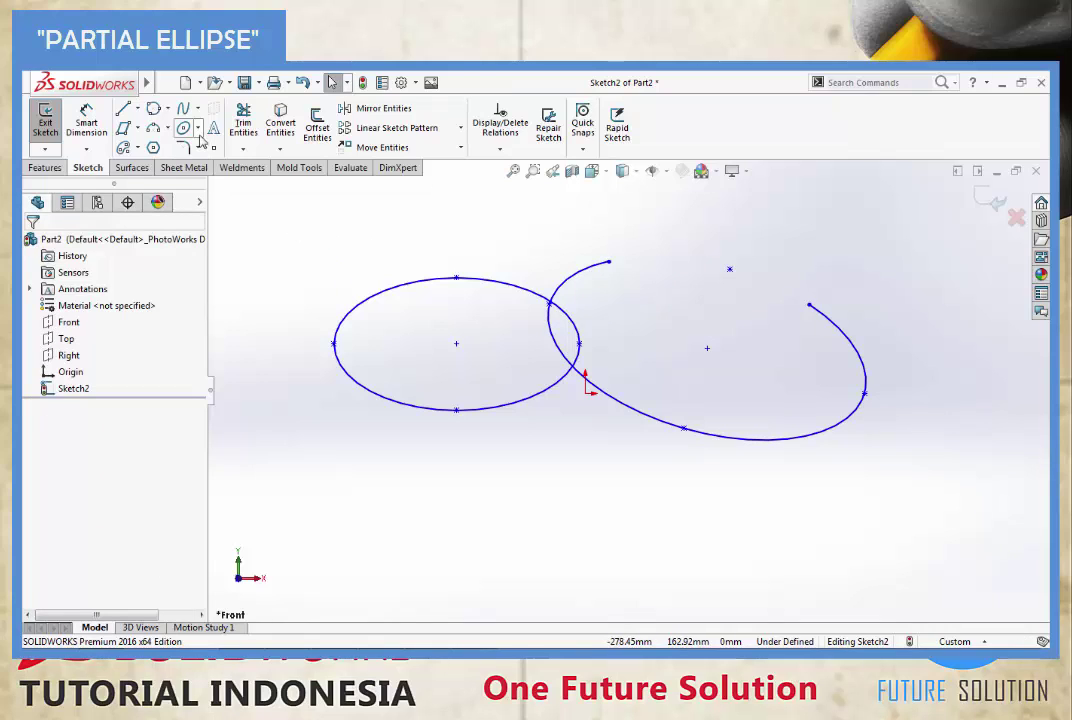
# - Draw an upward-arching parabola, focus below its apex, beneath the two ellipses
pyautogui.click(199, 131)
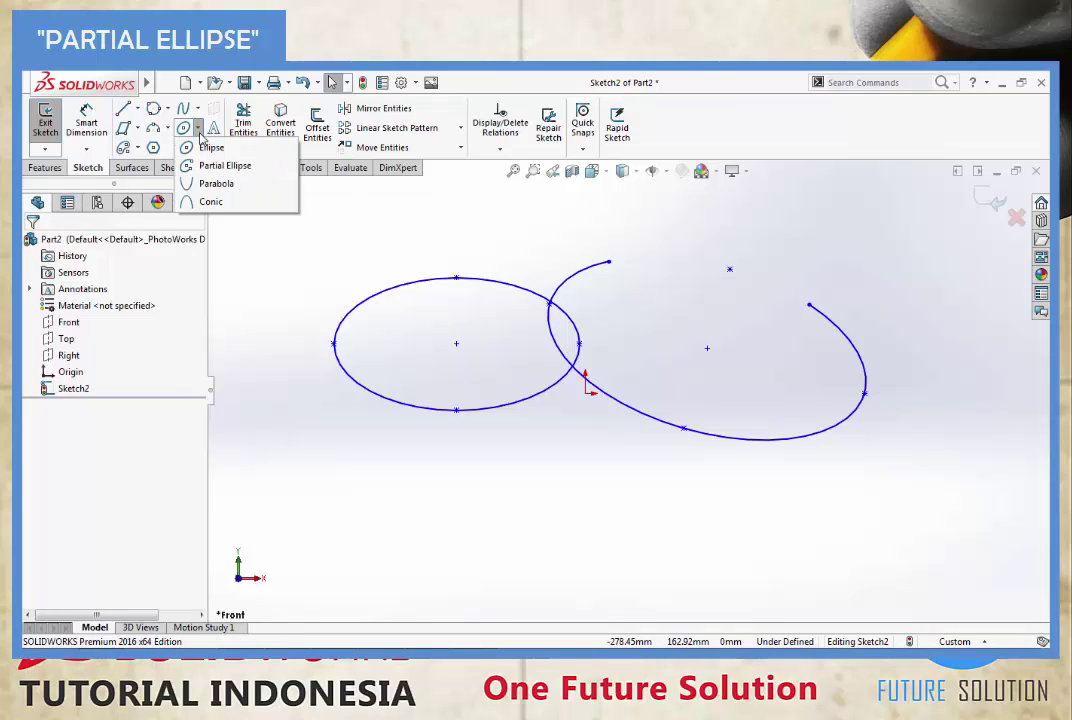
pyautogui.click(205, 182)
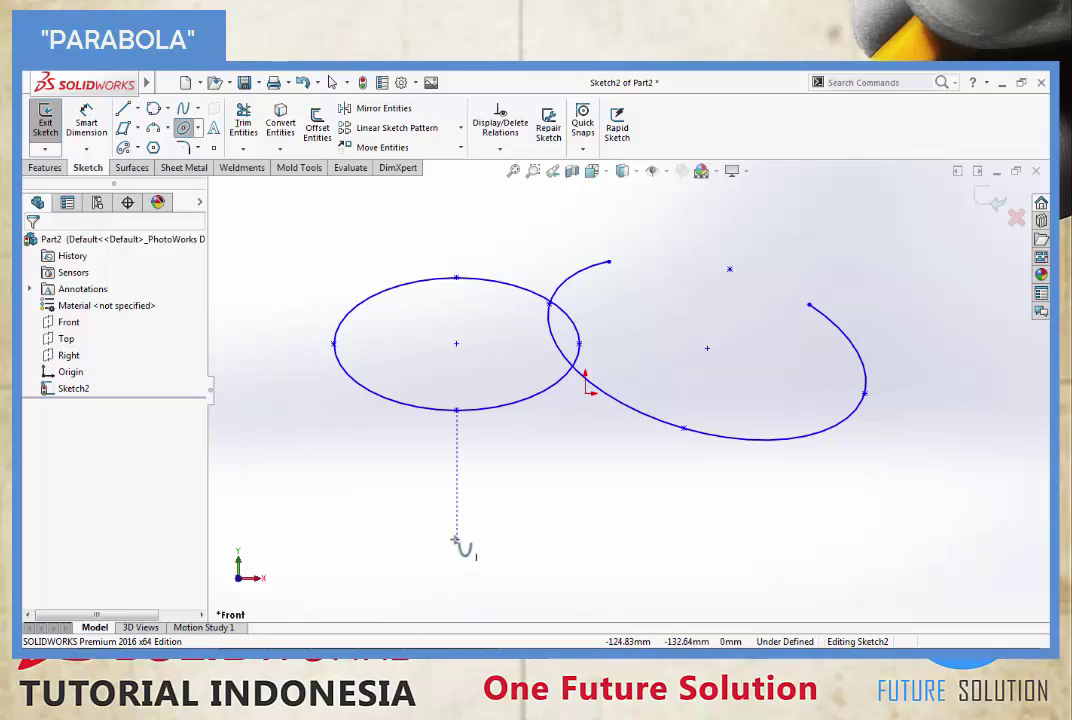
pyautogui.press('z')
pyautogui.click(461, 550)
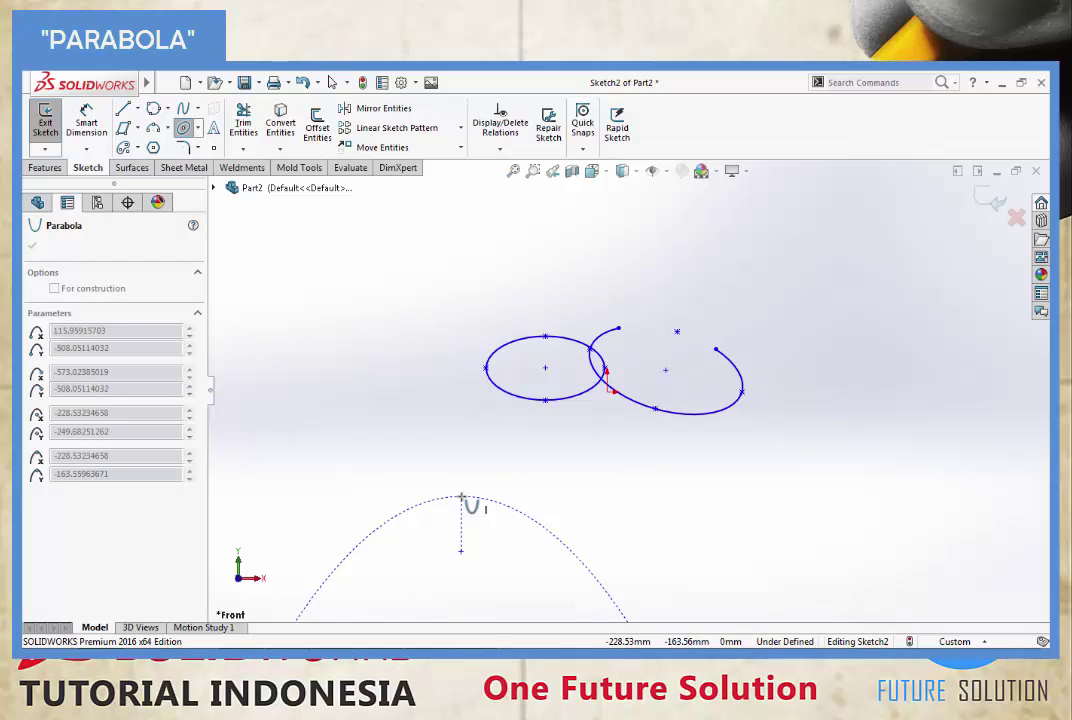
pyautogui.click(461, 497)
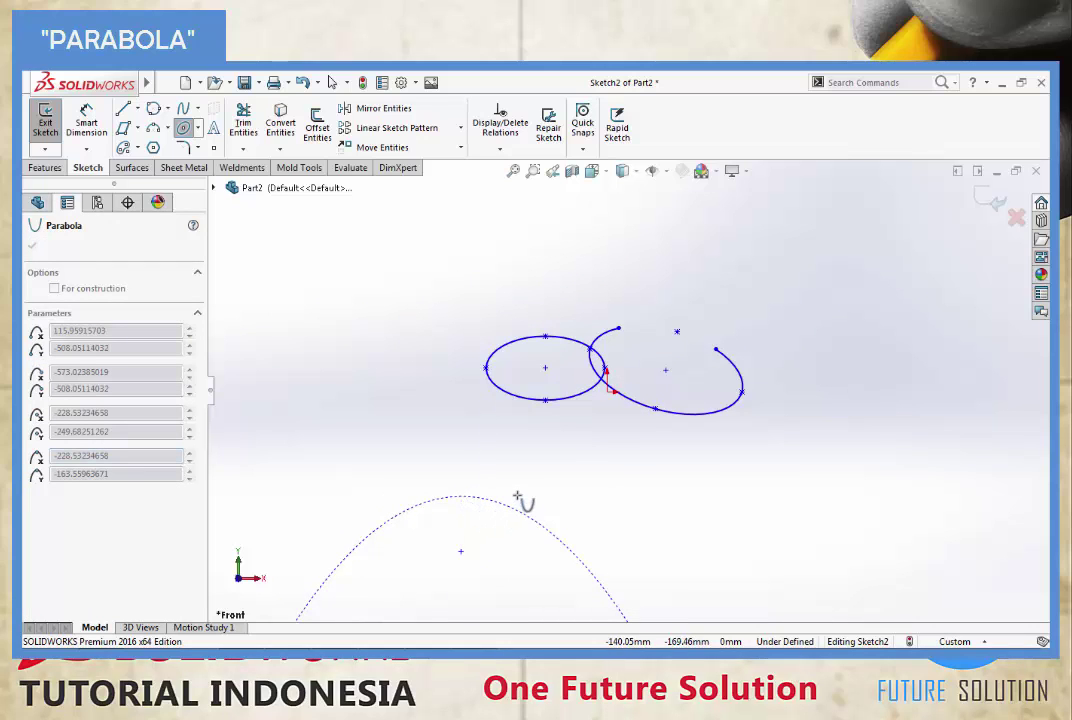
pyautogui.click(517, 509)
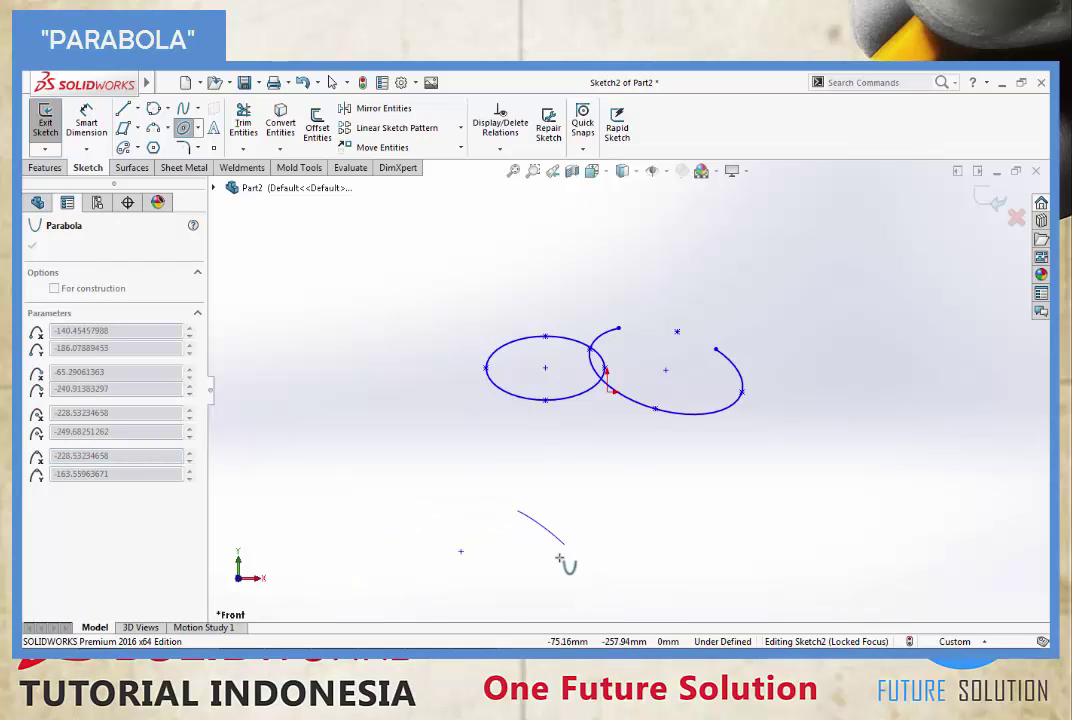
pyautogui.click(330, 575)
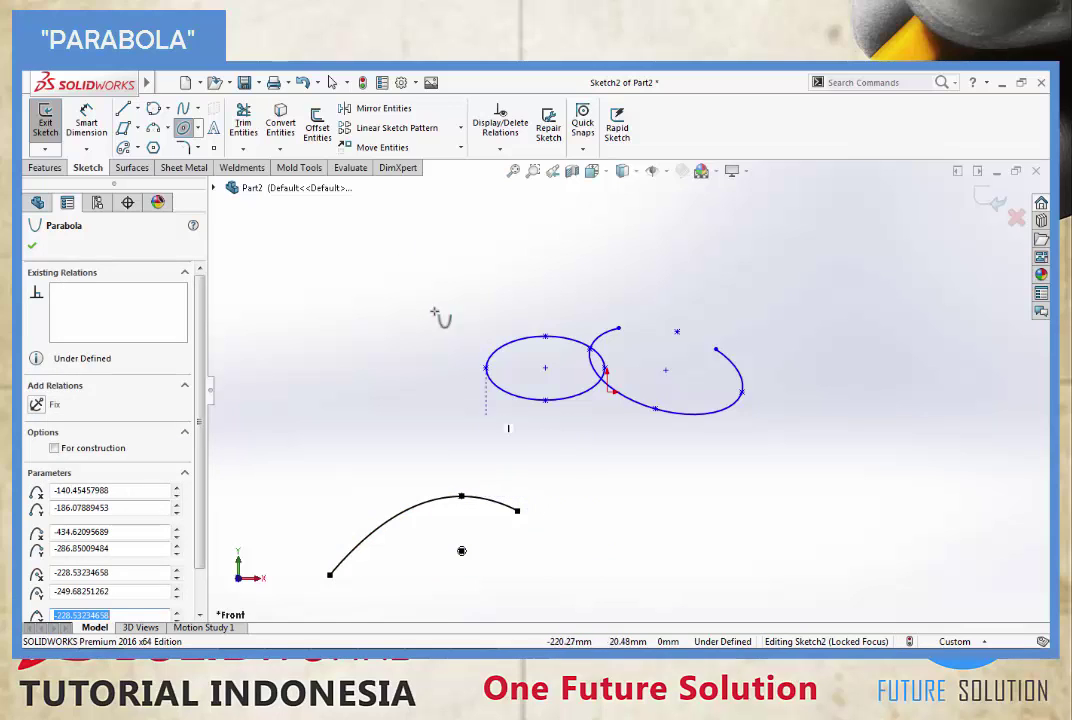
pyautogui.press('Escape')
pyautogui.press('Escape')
pyautogui.press('Escape')
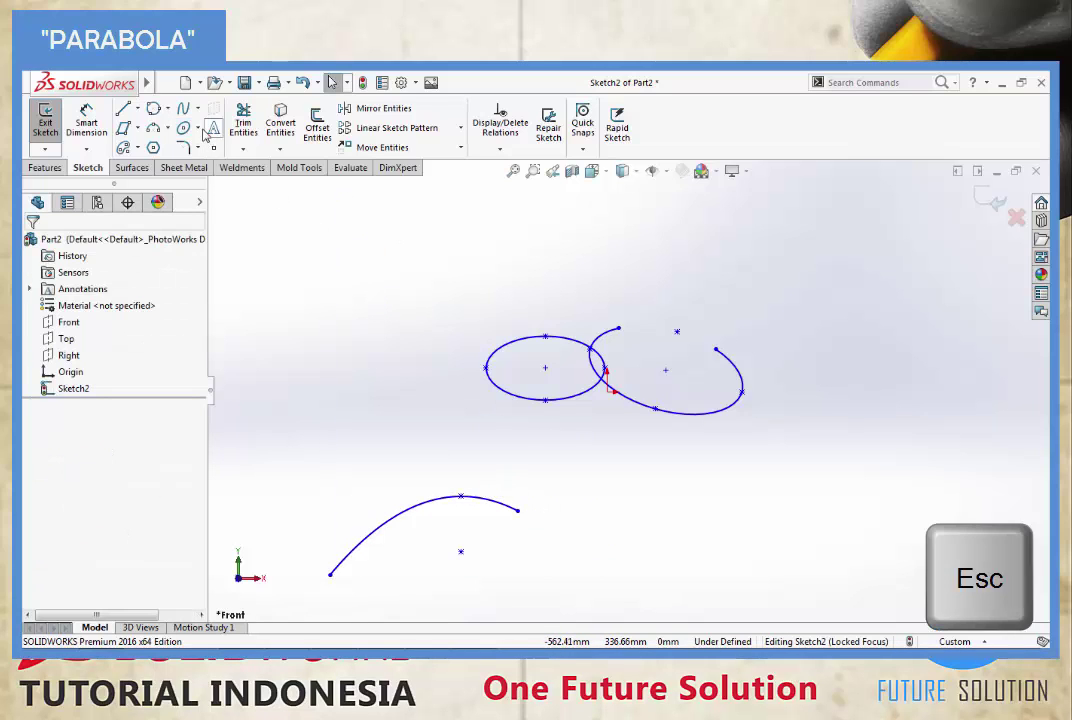
pyautogui.click(197, 128)
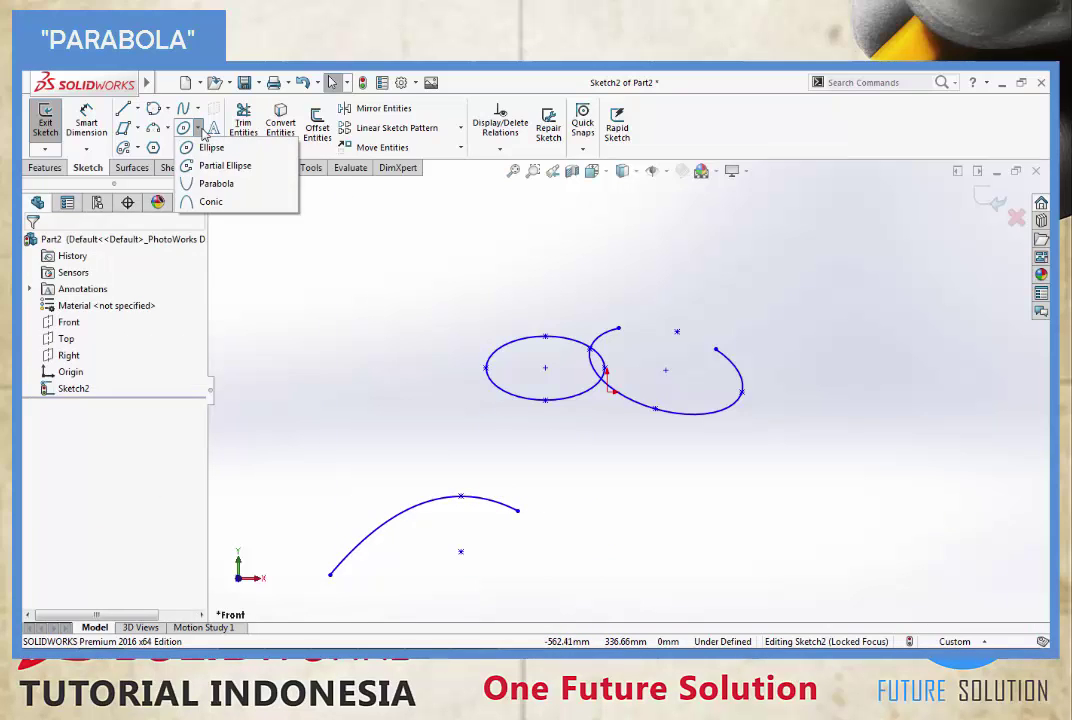
# - Draw a conic at the upper left from start, end, vertex and shoulder points, then drag its endpoint lower
pyautogui.click(211, 202)
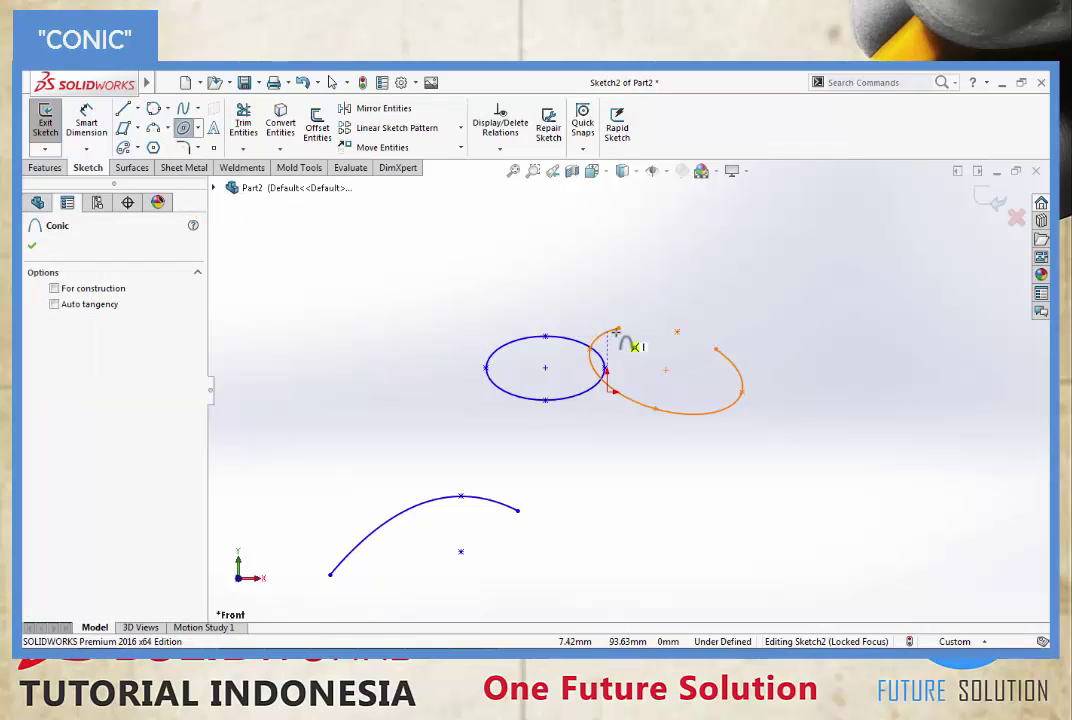
pyautogui.click(311, 291)
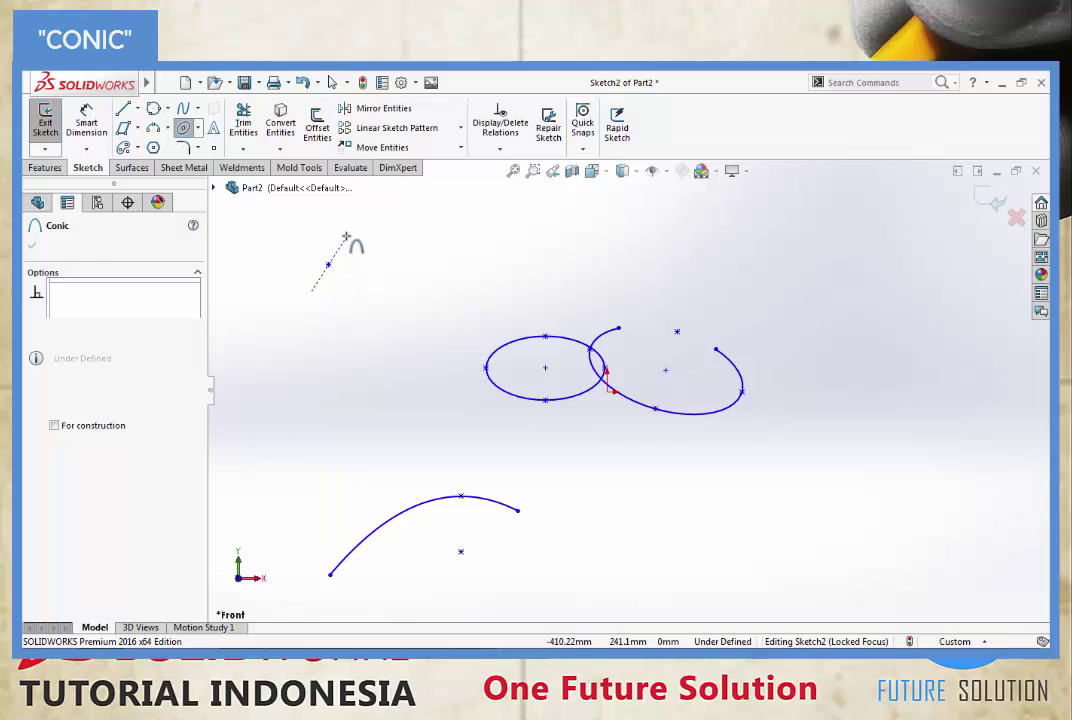
pyautogui.click(349, 233)
pyautogui.click(390, 287)
pyautogui.click(410, 301)
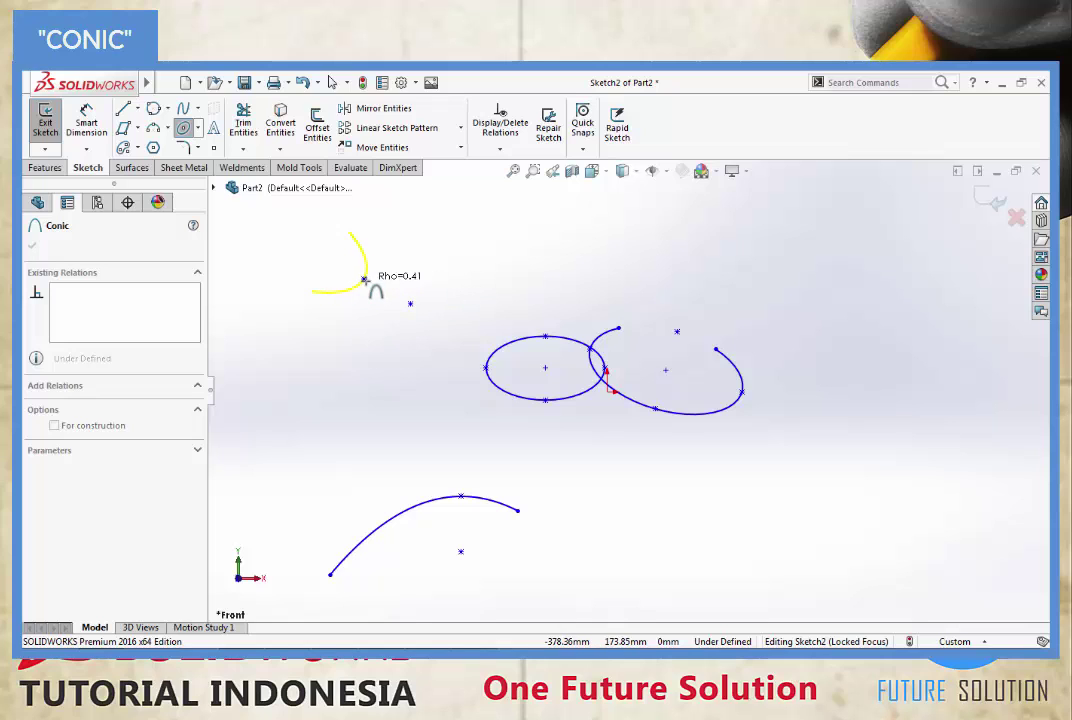
pyautogui.click(366, 281)
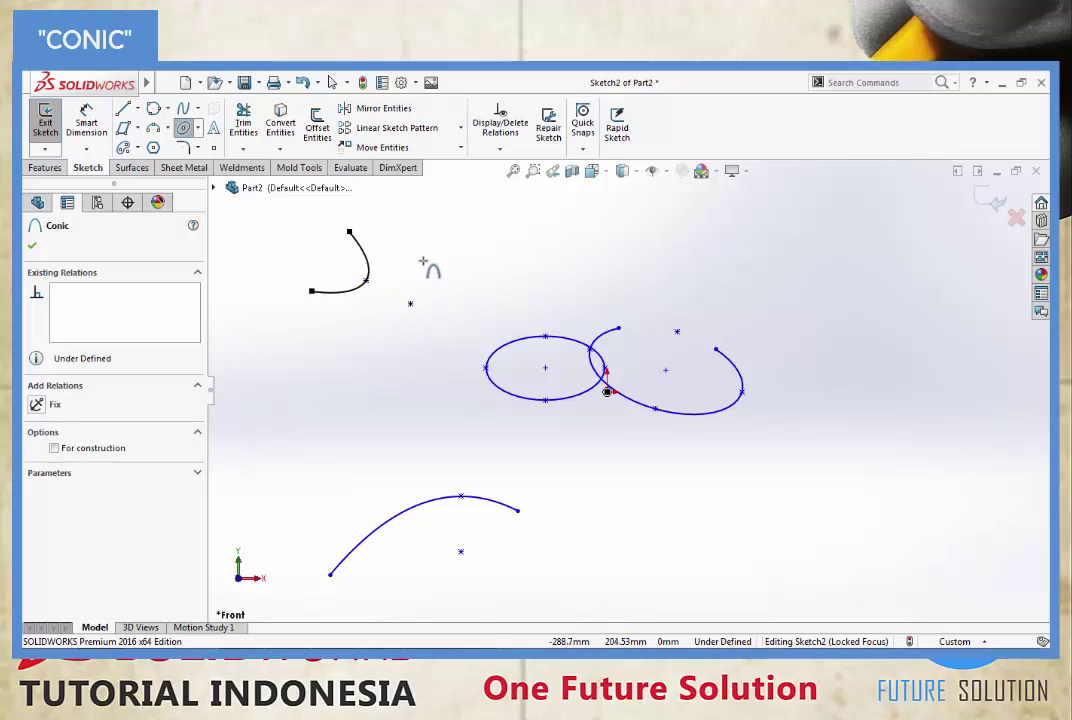
pyautogui.press('Escape')
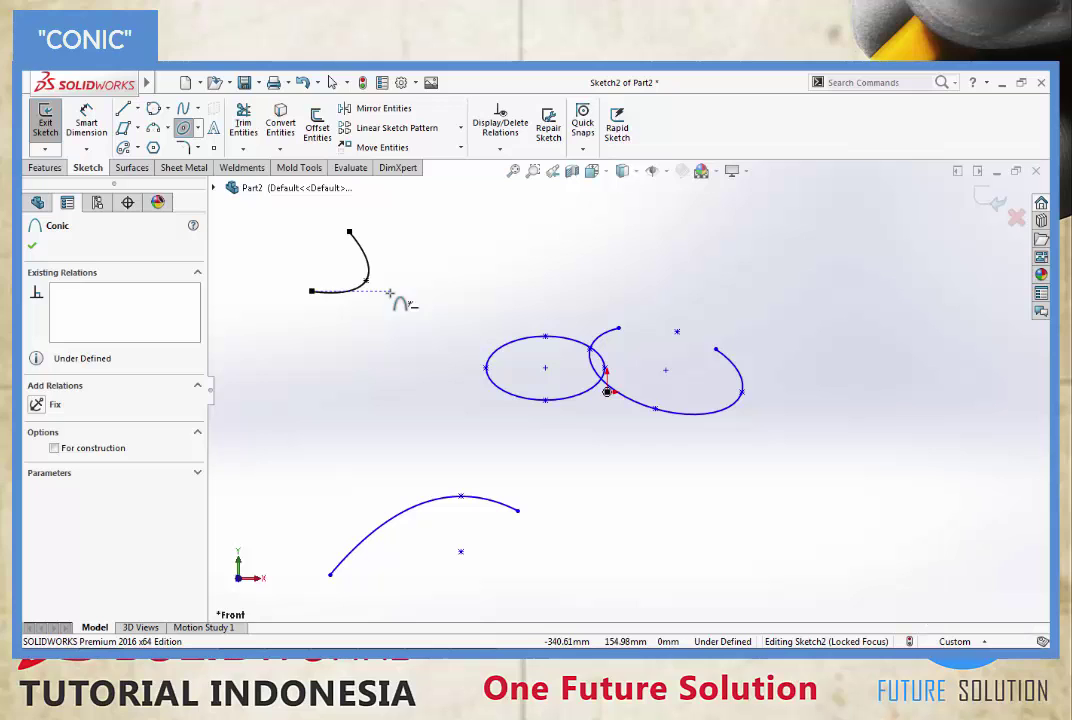
pyautogui.press('Escape')
pyautogui.press('Escape')
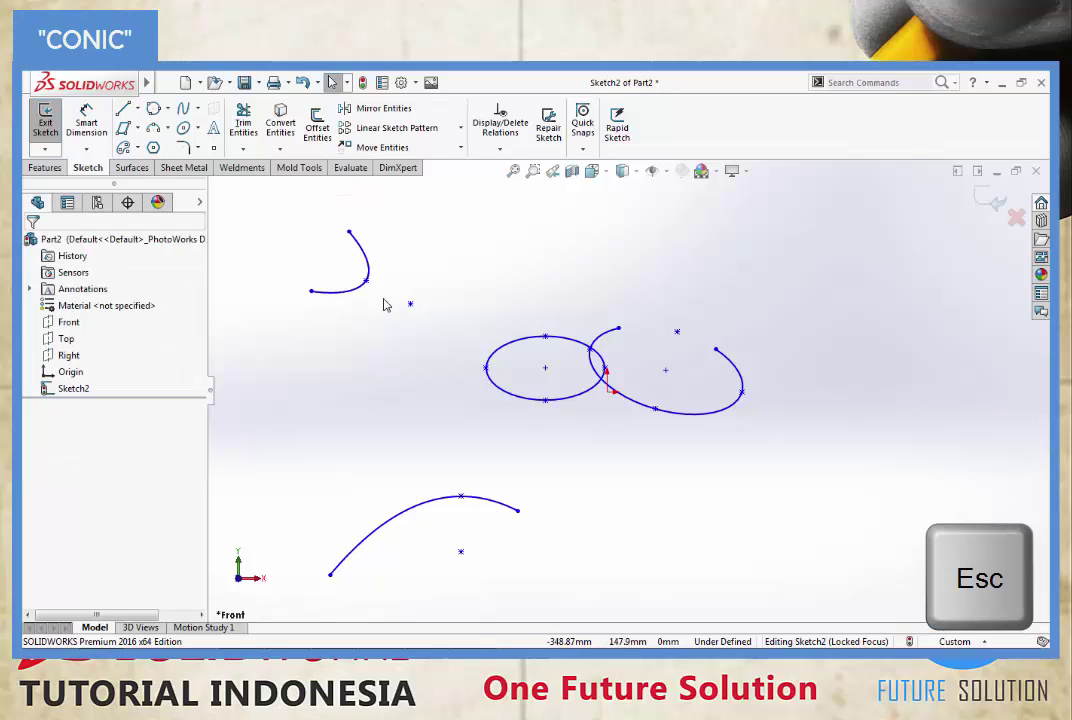
pyautogui.moveTo(367, 283); pyautogui.dragTo(351, 375)
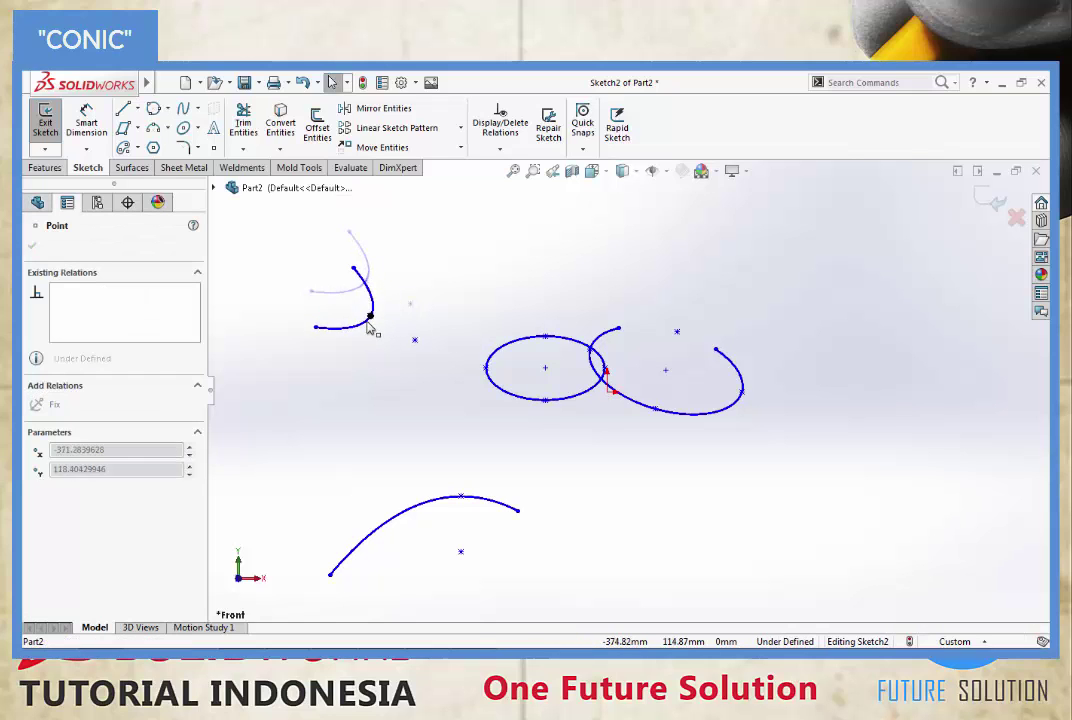
pyautogui.moveTo(351, 375)
pyautogui.mouseDown()
pyautogui.moveTo(362, 356)
pyautogui.moveTo(413, 388)
pyautogui.moveTo(427, 437)
pyautogui.moveTo(447, 408)
pyautogui.mouseUp()
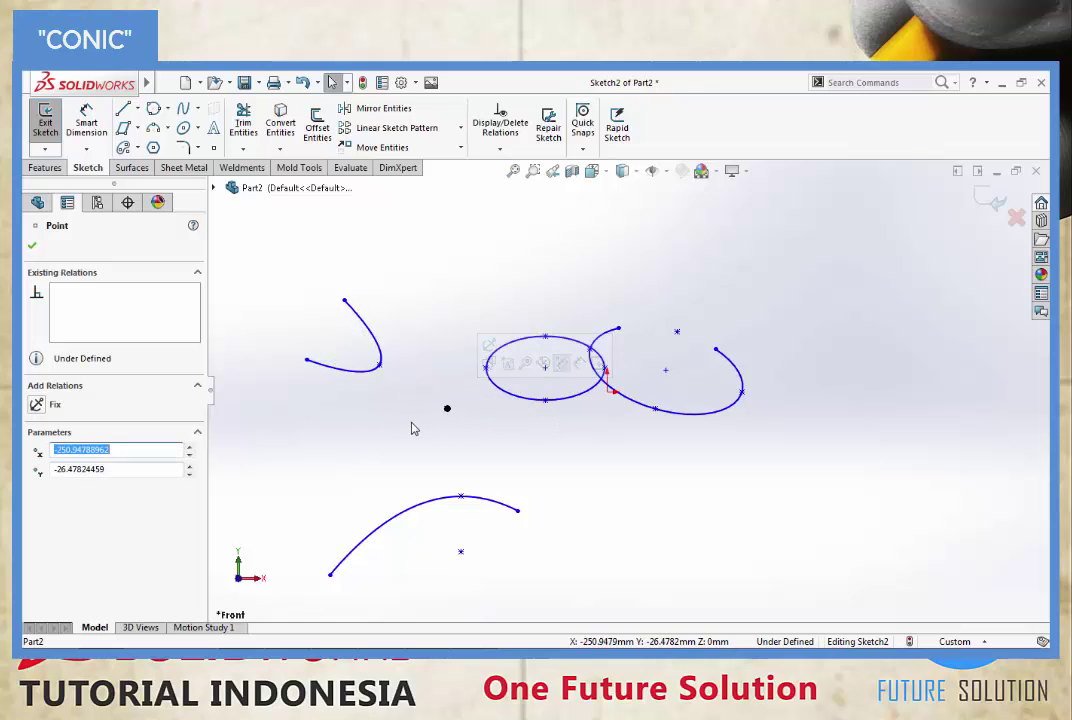
# - Zoom to fit, then delete the conic, both ellipses and the parabola
pyautogui.press('z')
pyautogui.moveTo(303, 258); pyautogui.dragTo(837, 570)
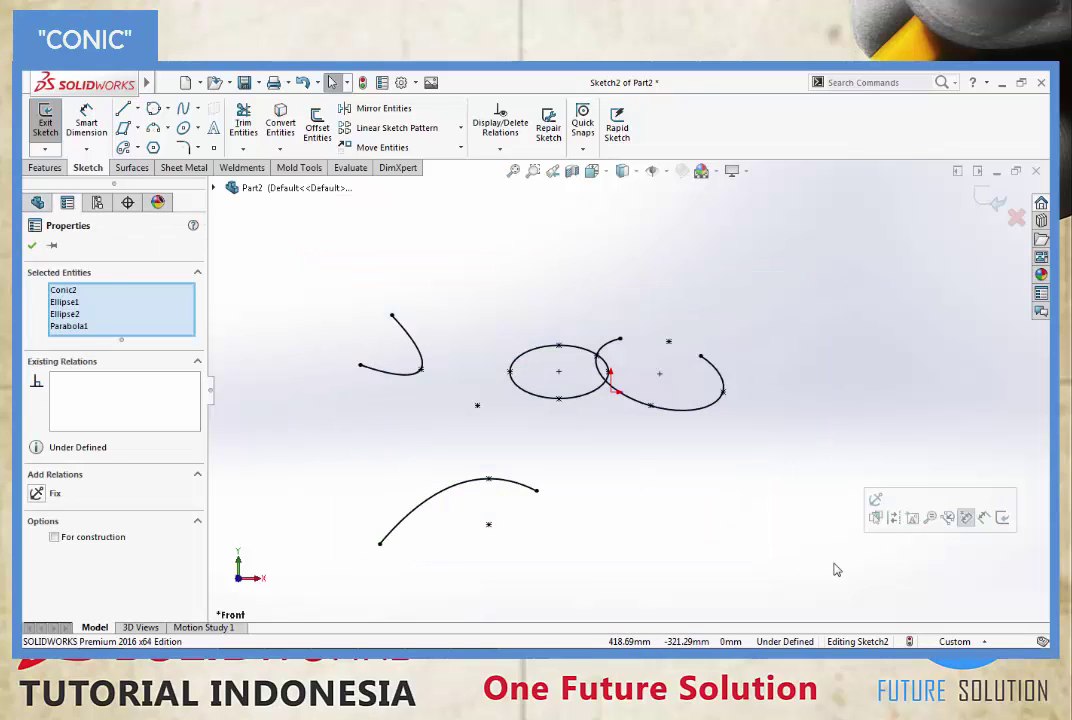
pyautogui.press('Delete')
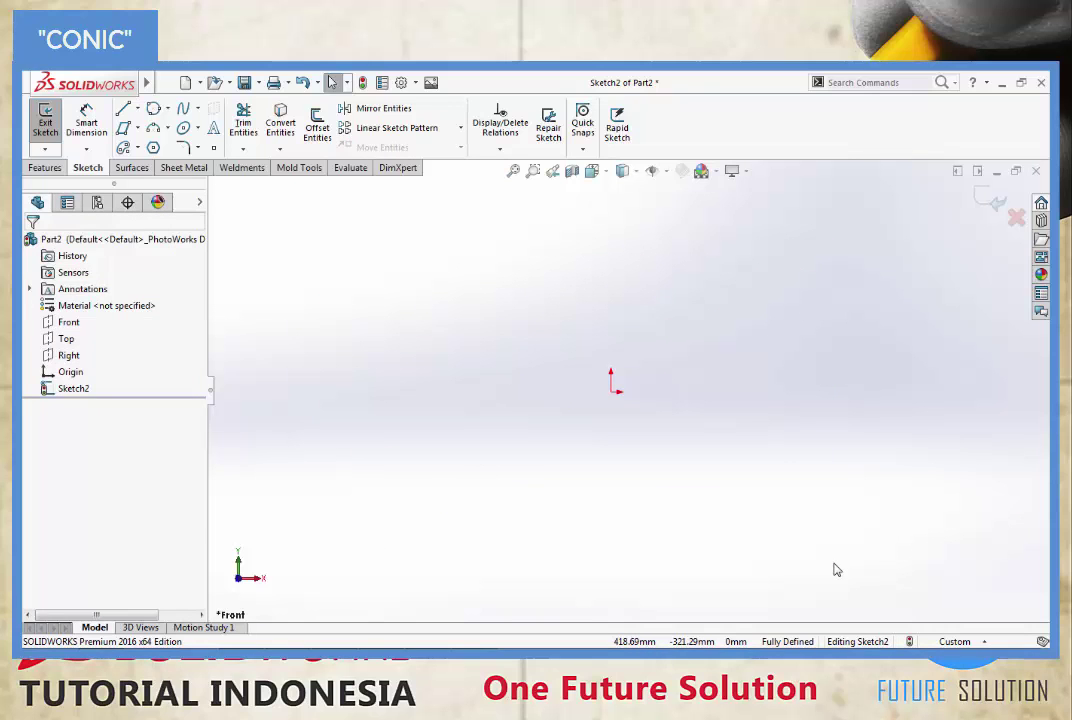